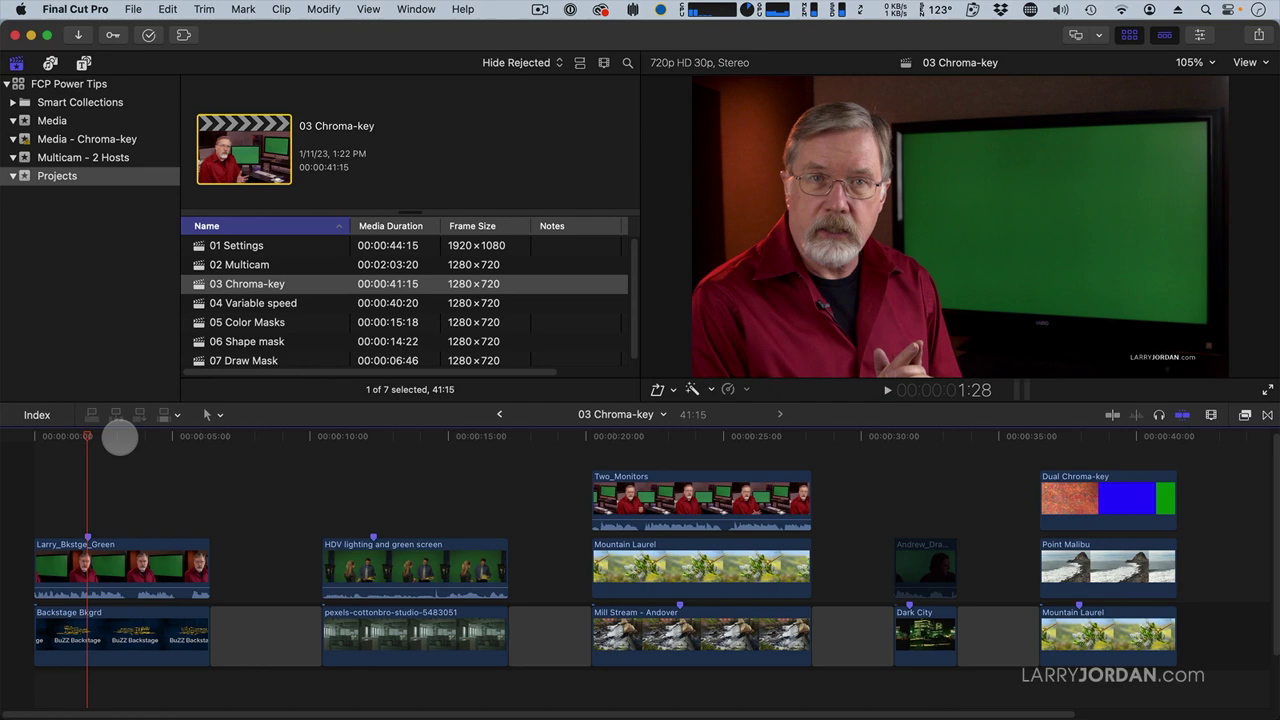
Hide the presenter clip and play back the Backstage Bkgrd background to preview it.
{"action": "left_click", "coordinate": [113, 568]}
{"action": "key", "text": "v"}
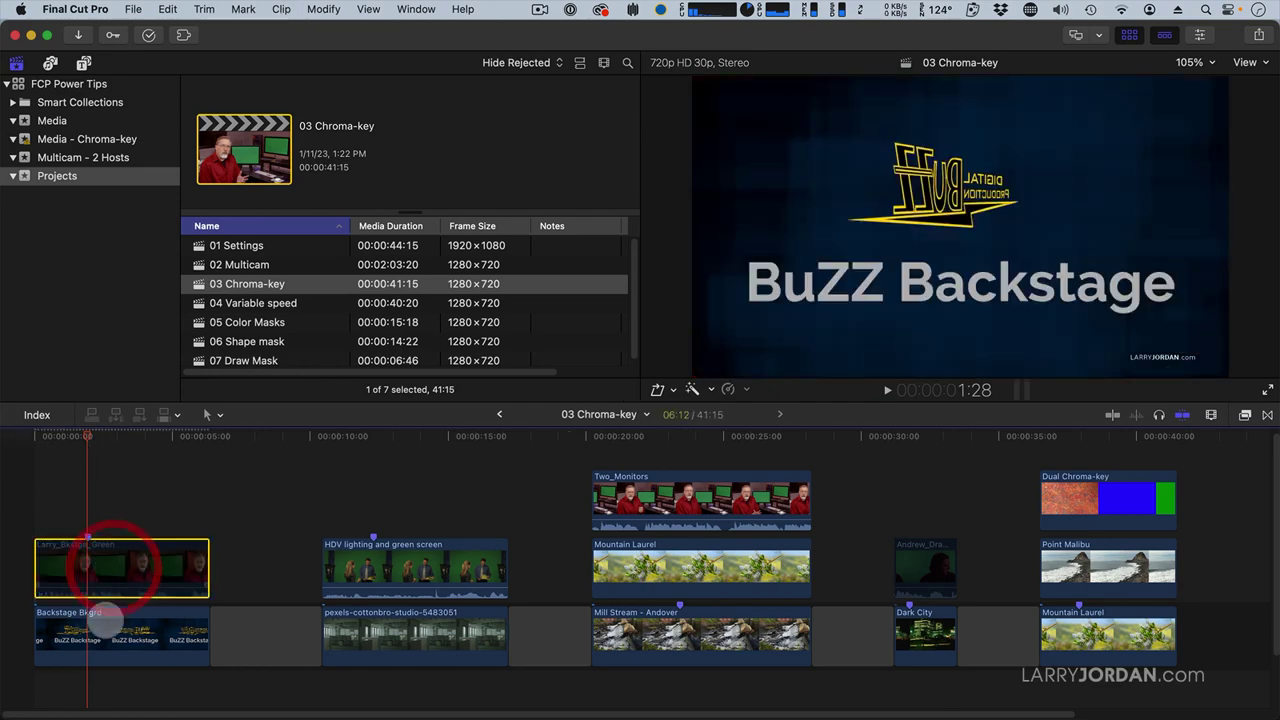
{"action": "left_click", "coordinate": [103, 634]}
{"action": "key", "text": "space"}
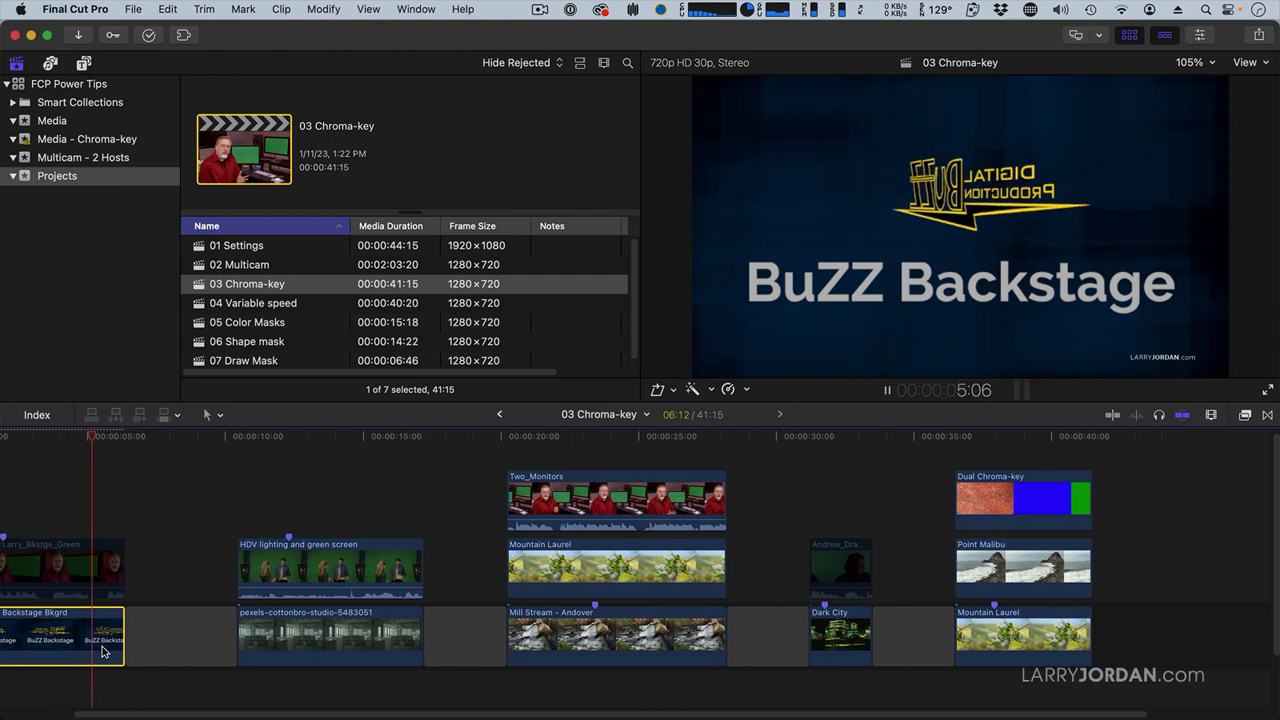
{"action": "key", "text": "space"}
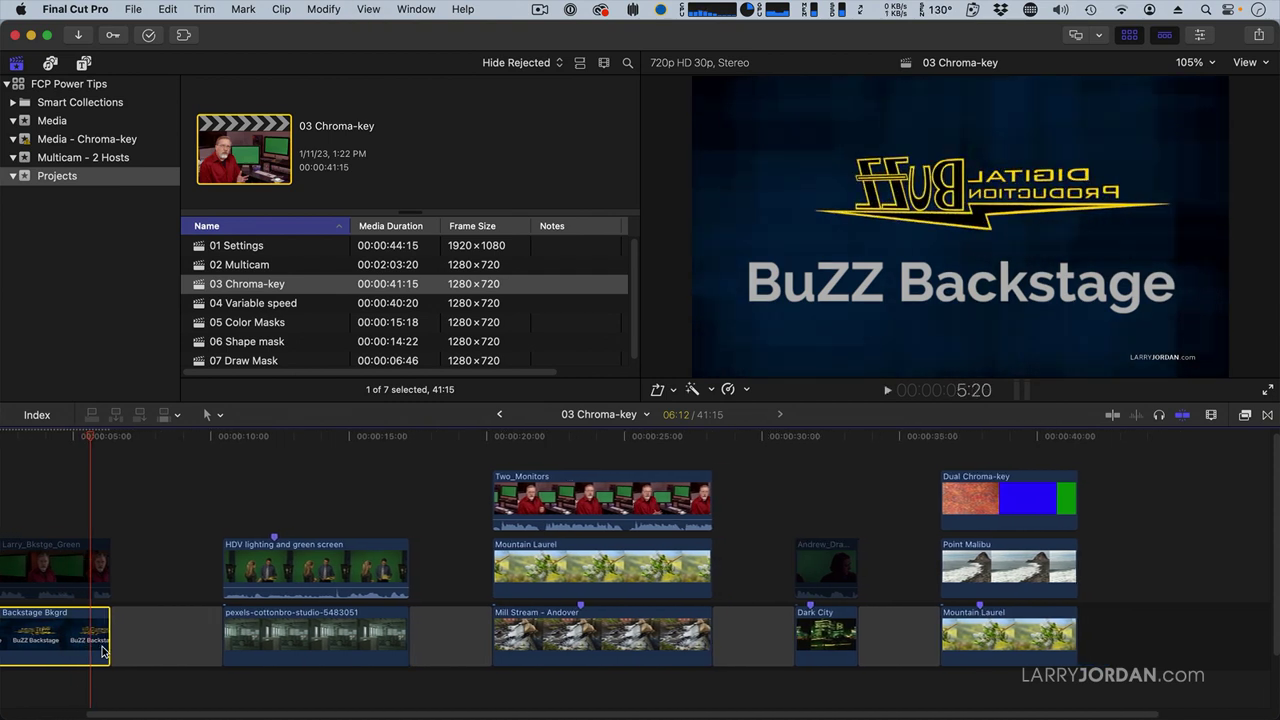
{"action": "left_click", "coordinate": [62, 450]}
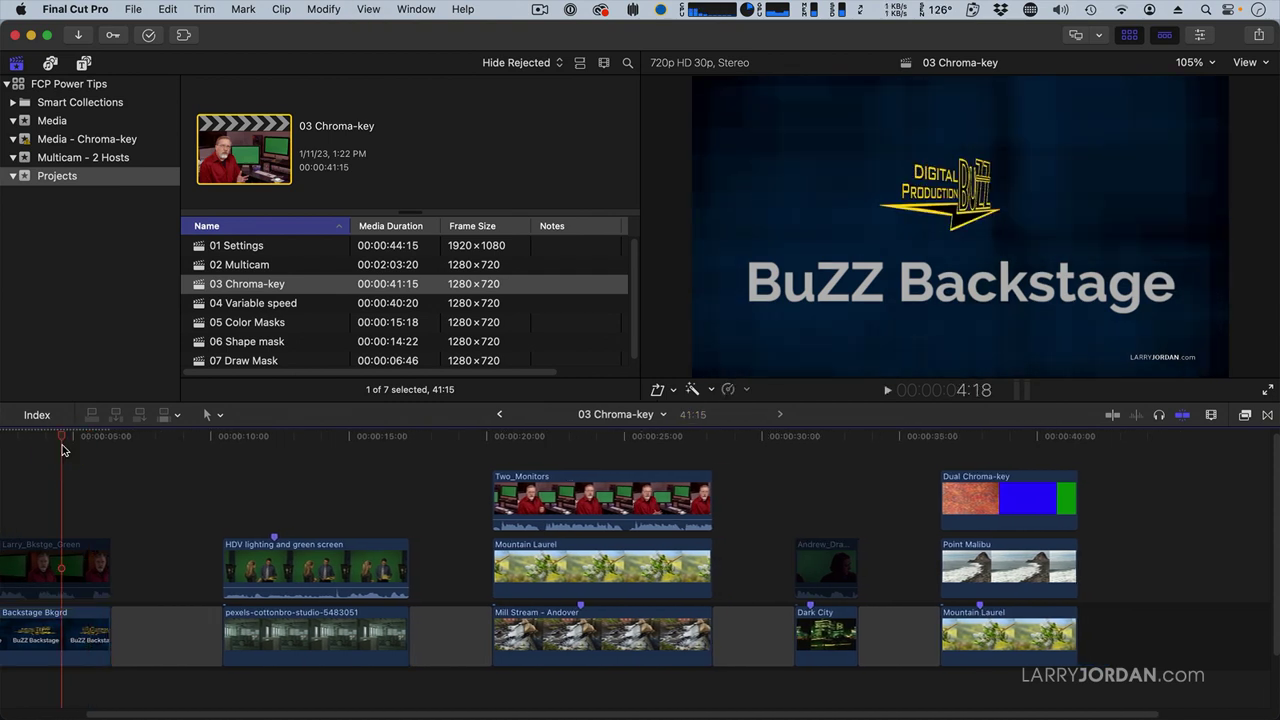
{"action": "left_click_drag", "start_coordinate": [30, 432], "coordinate": [89, 450]}
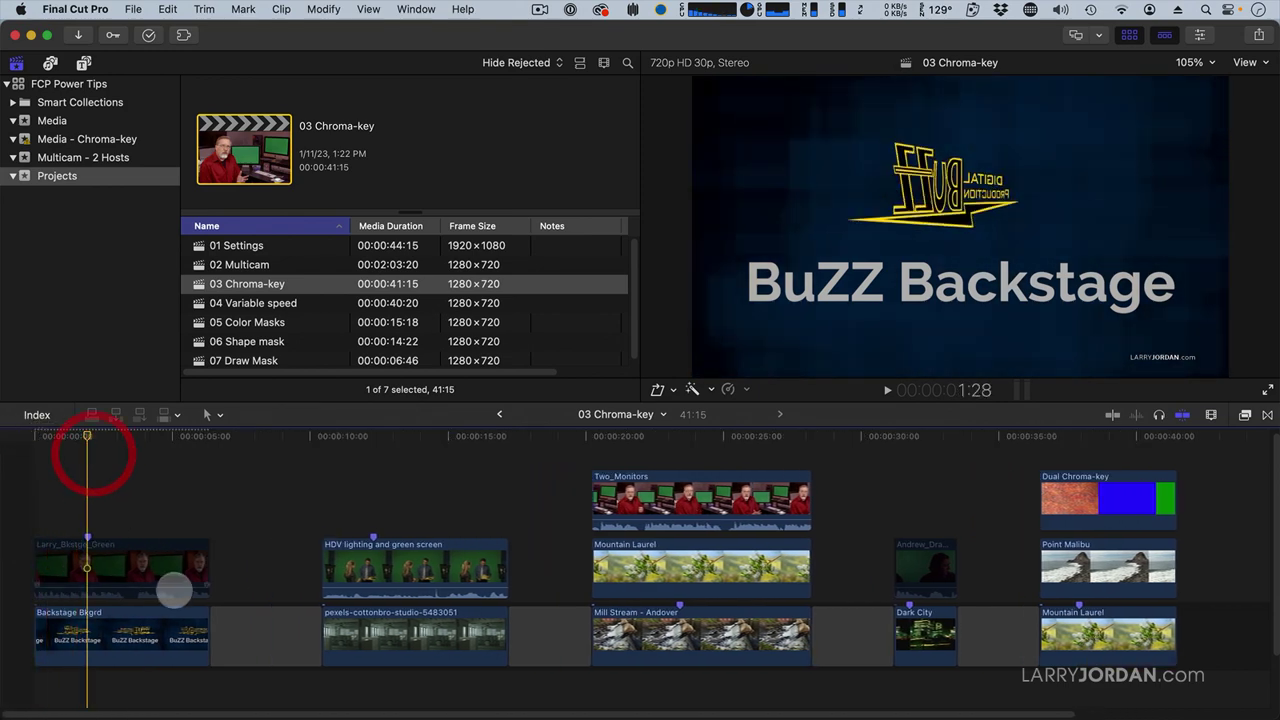
Apply the Keyer effect from the Keying category to the Larry_Bkstge_Green clip.
{"action": "left_click", "coordinate": [173, 590]}
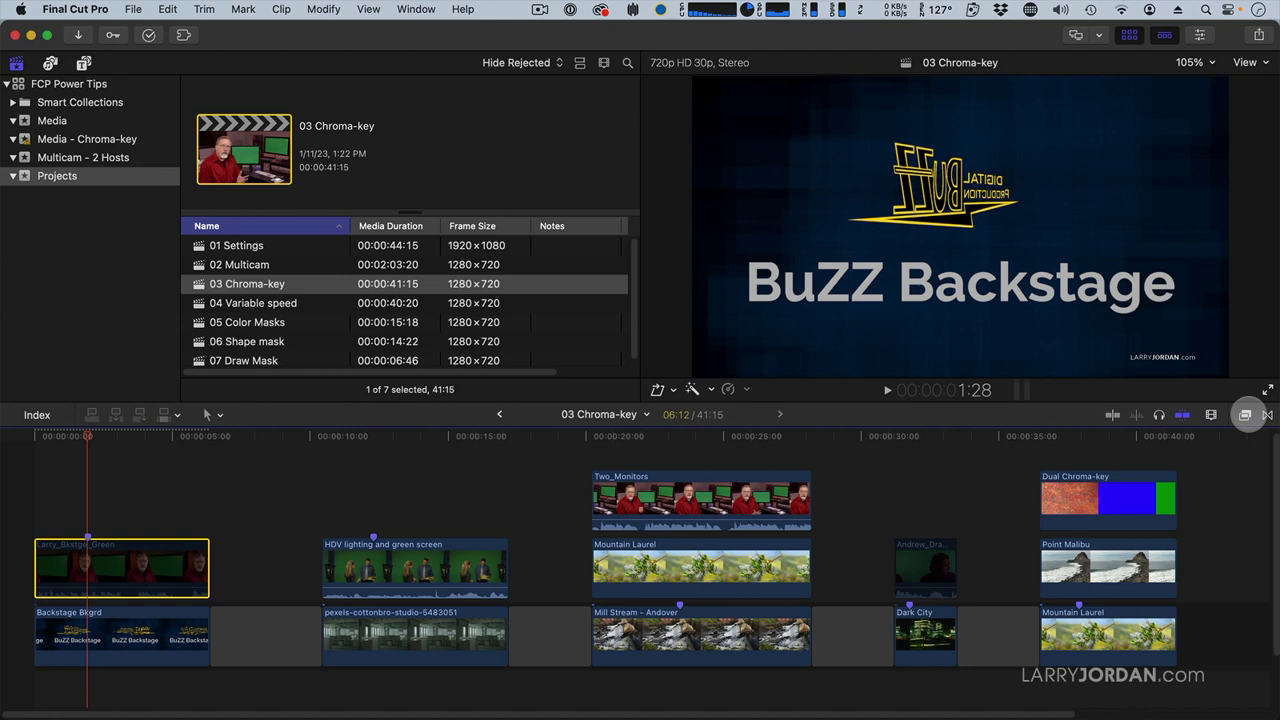
{"action": "left_click", "coordinate": [1245, 414]}
{"action": "scroll", "coordinate": [1008, 524], "scroll_direction": "down", "scroll_amount": 8}
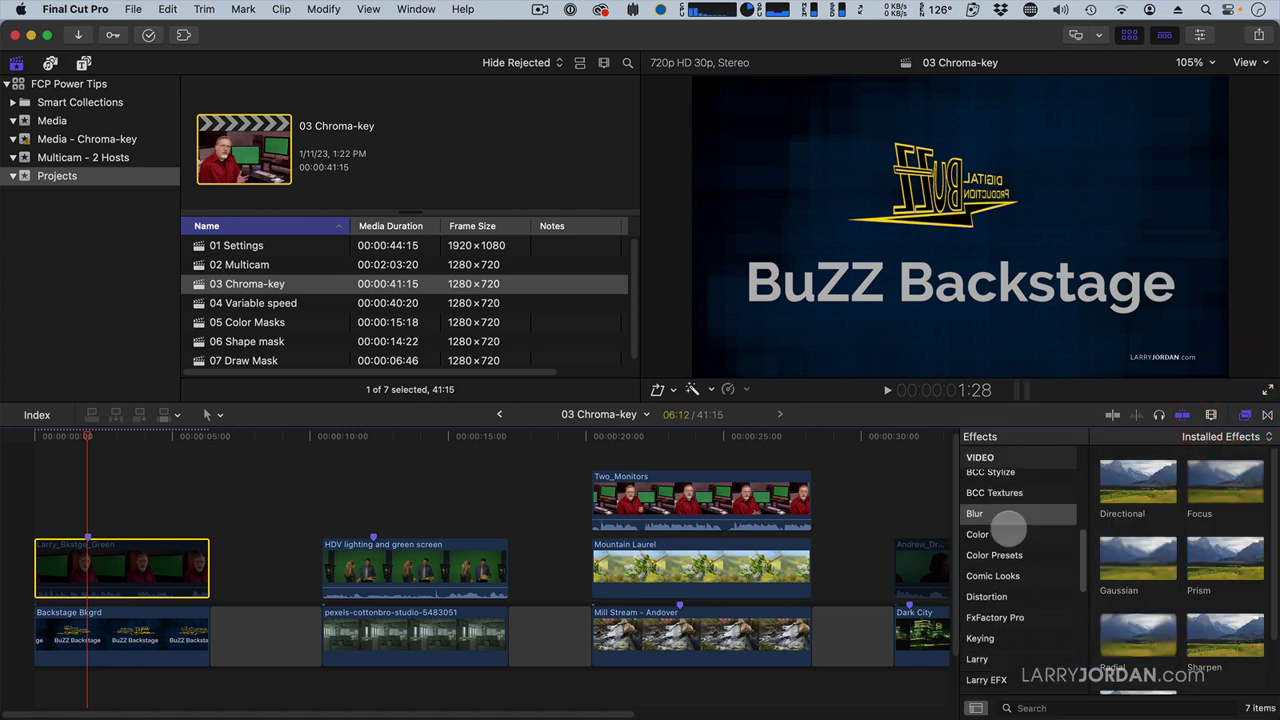
{"action": "scroll", "coordinate": [1006, 523], "scroll_direction": "down", "scroll_amount": 2}
{"action": "left_click", "coordinate": [988, 589]}
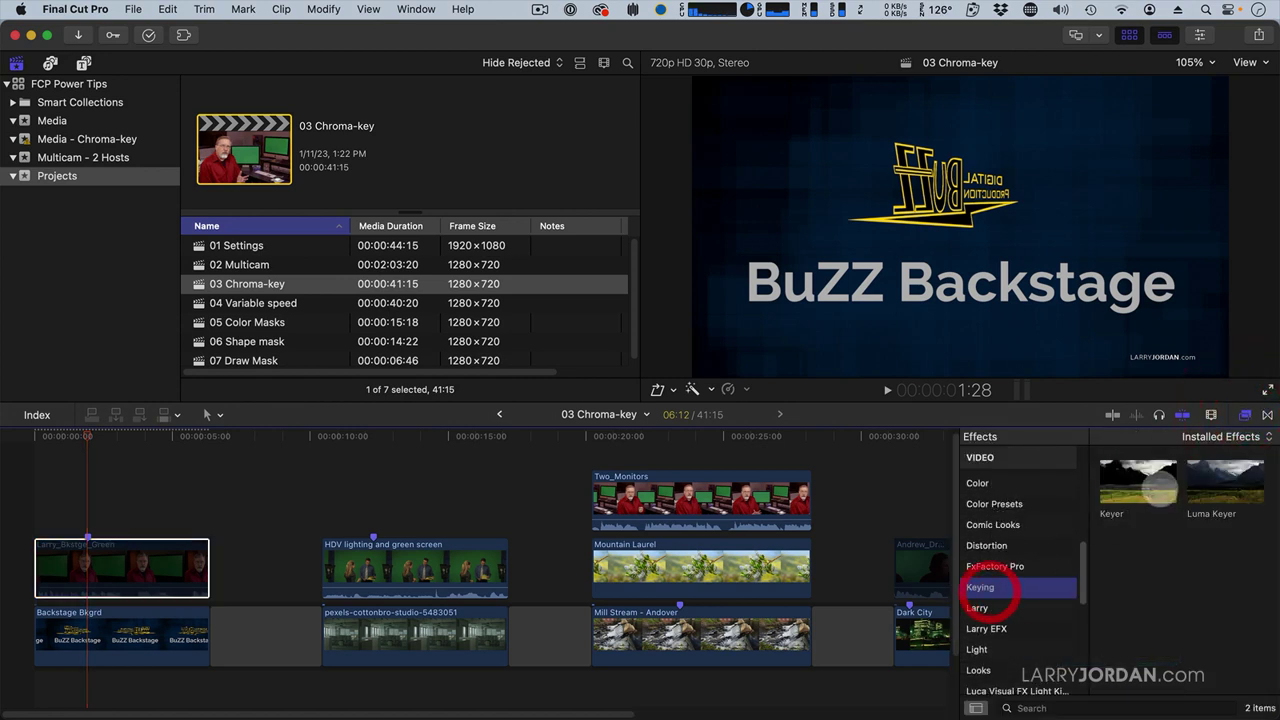
{"action": "left_click_drag", "start_coordinate": [1135, 485], "coordinate": [128, 562]}
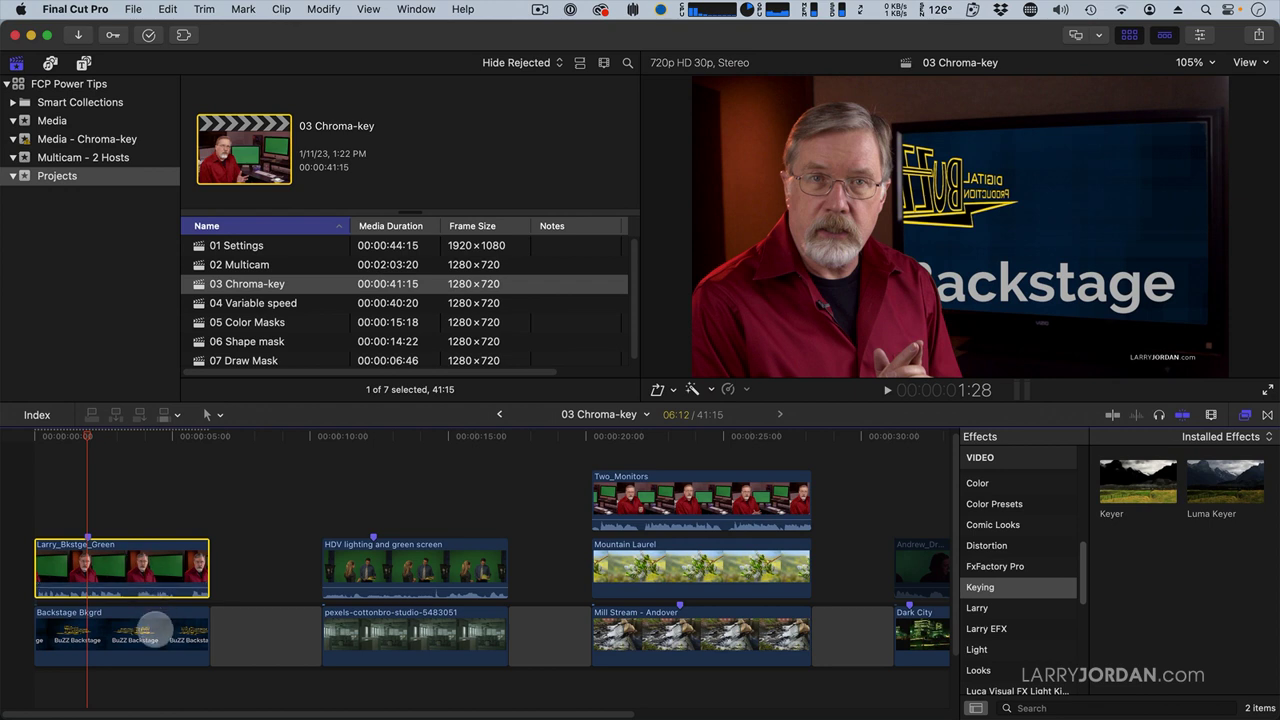
{"action": "left_click", "coordinate": [155, 630]}
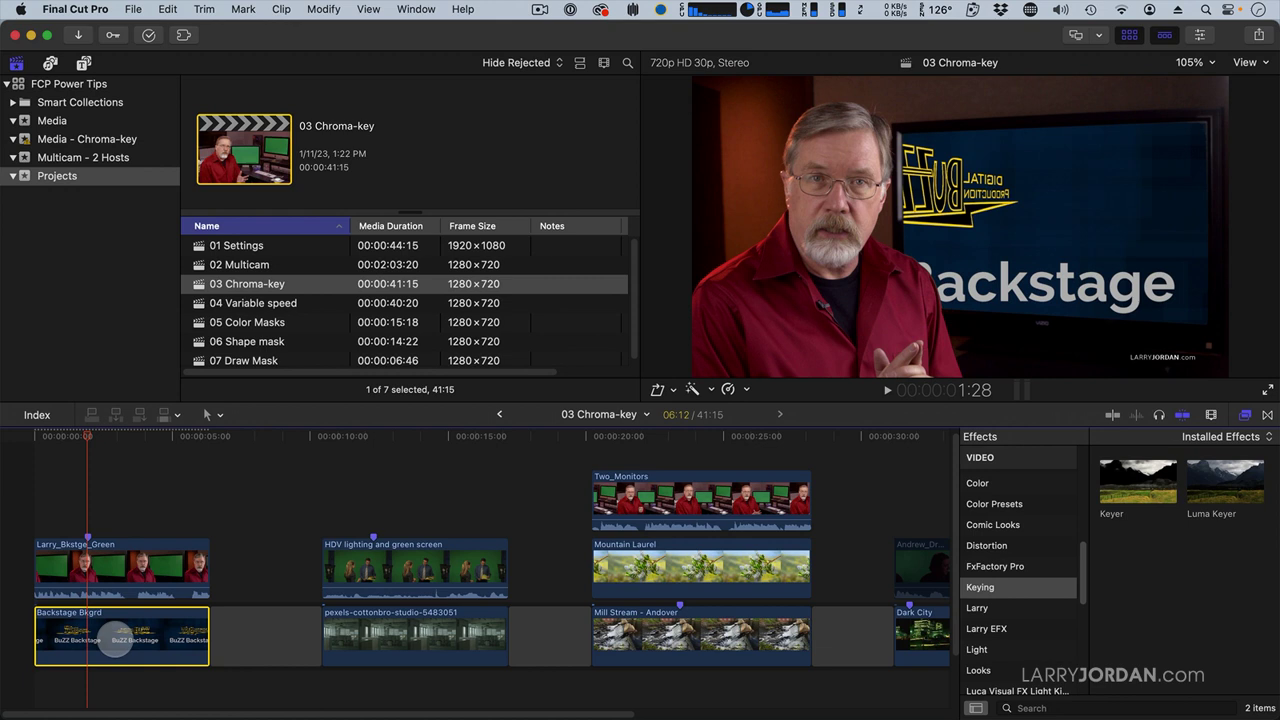
With the viewer at 50%, scale Backstage Bkgrd to about 62% and shift it up and right.
{"action": "left_click", "coordinate": [672, 390]}
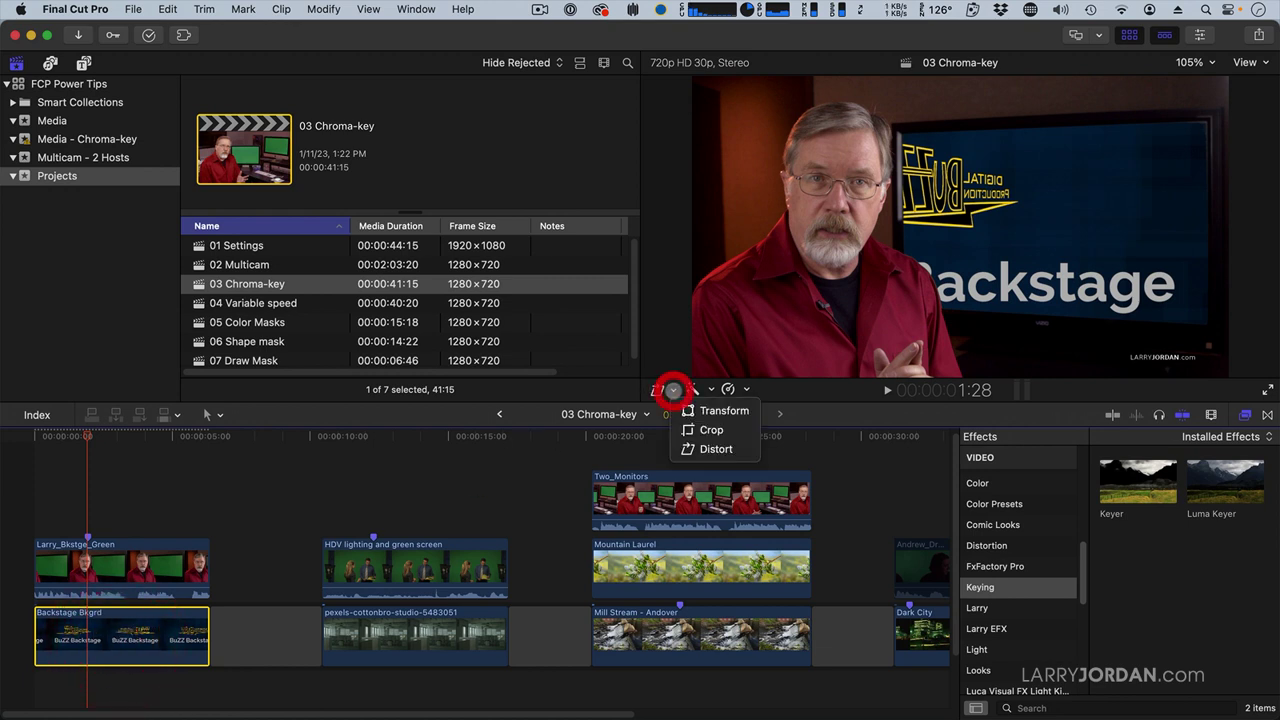
{"action": "left_click", "coordinate": [704, 410]}
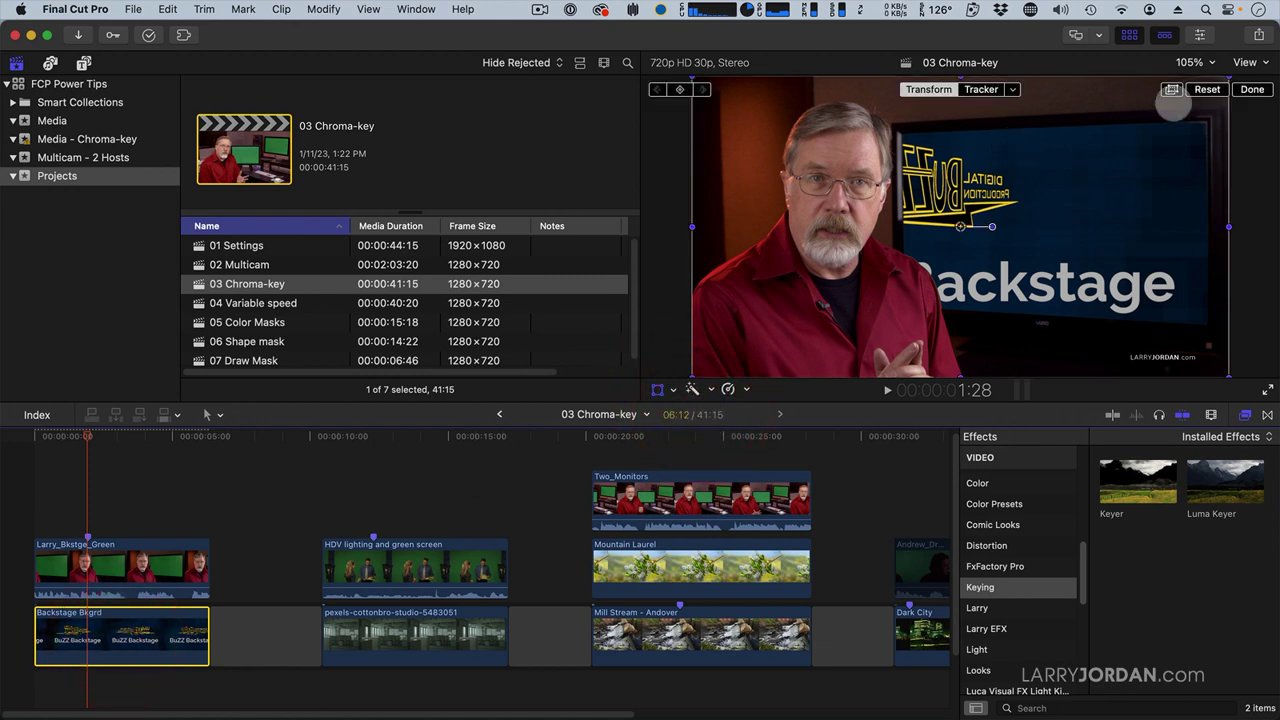
{"action": "left_click", "coordinate": [1190, 62]}
{"action": "left_click", "coordinate": [1190, 140]}
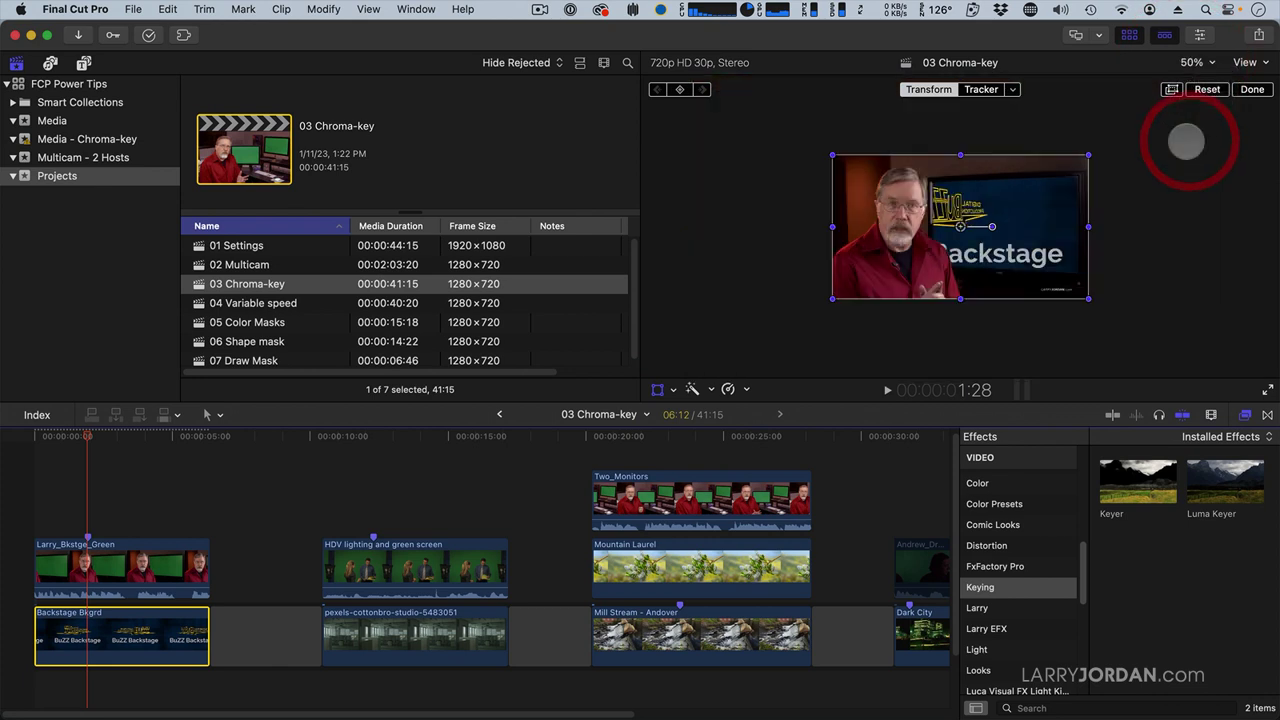
{"action": "left_click_drag", "start_coordinate": [838, 156], "coordinate": [861, 171]}
{"action": "left_click_drag", "start_coordinate": [976, 212], "coordinate": [1010, 208]}
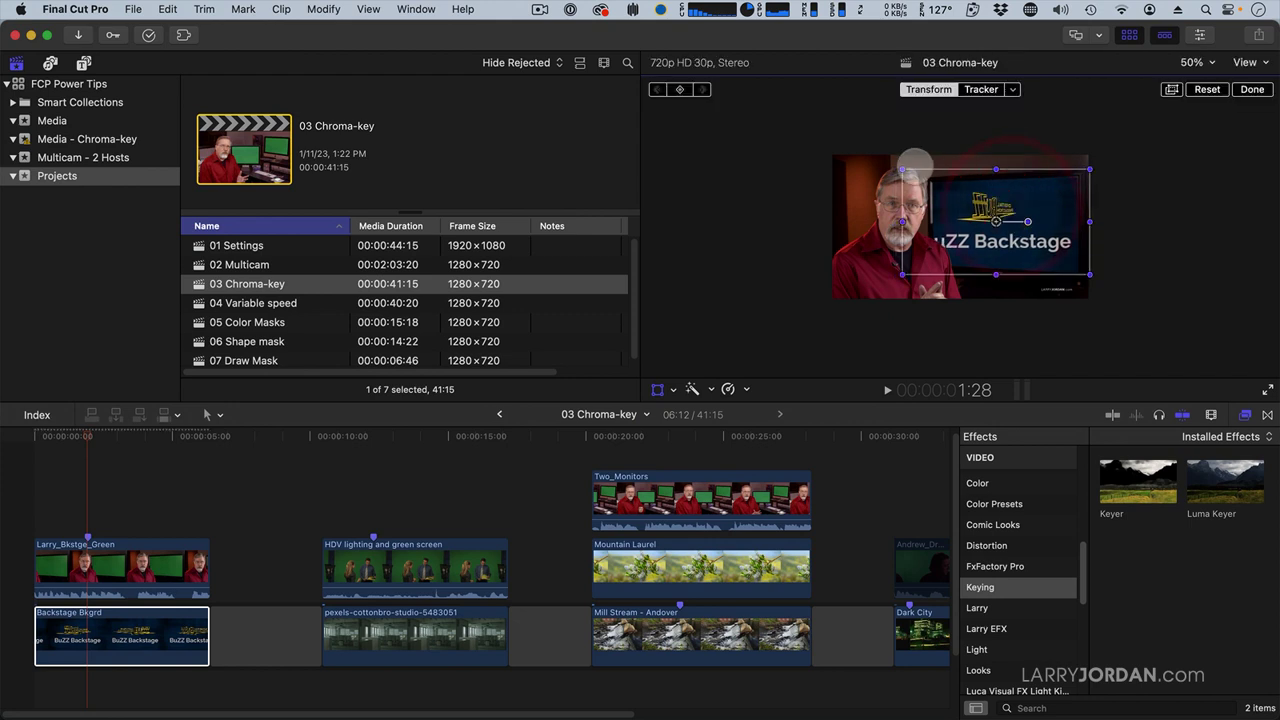
{"action": "left_click_drag", "start_coordinate": [901, 171], "coordinate": [922, 181]}
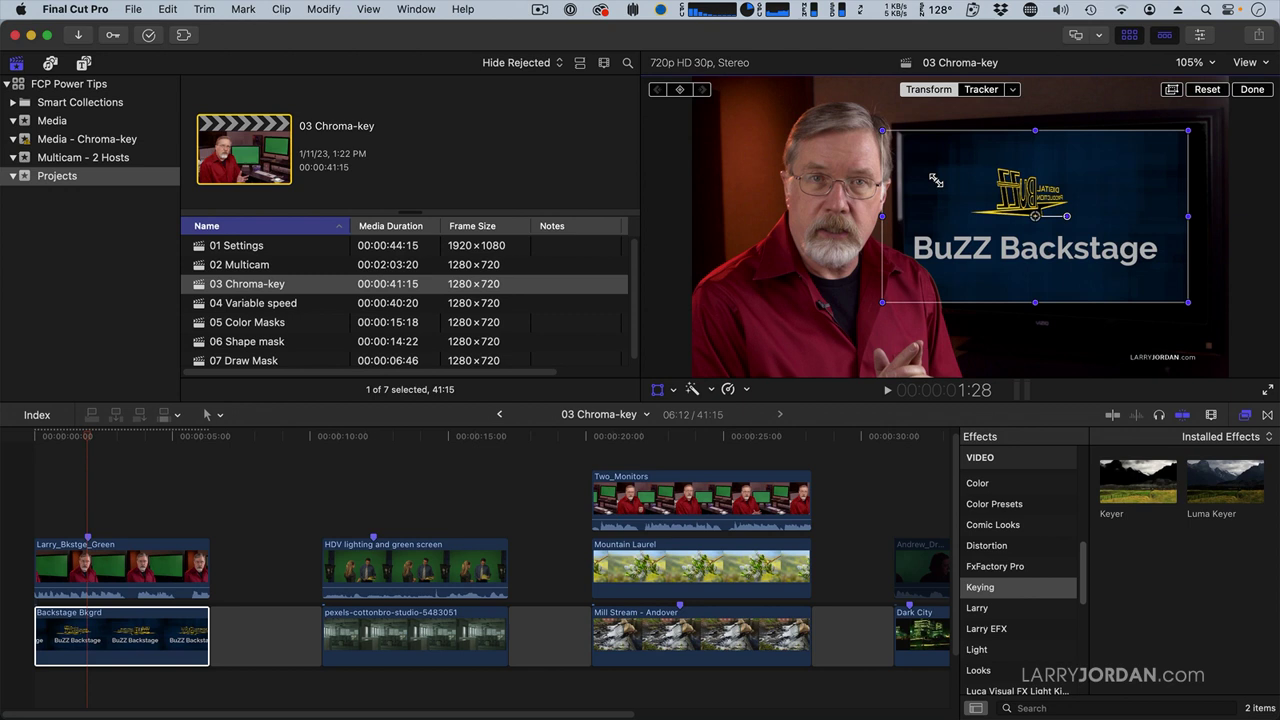
{"action": "left_click_drag", "start_coordinate": [1030, 222], "coordinate": [1057, 205]}
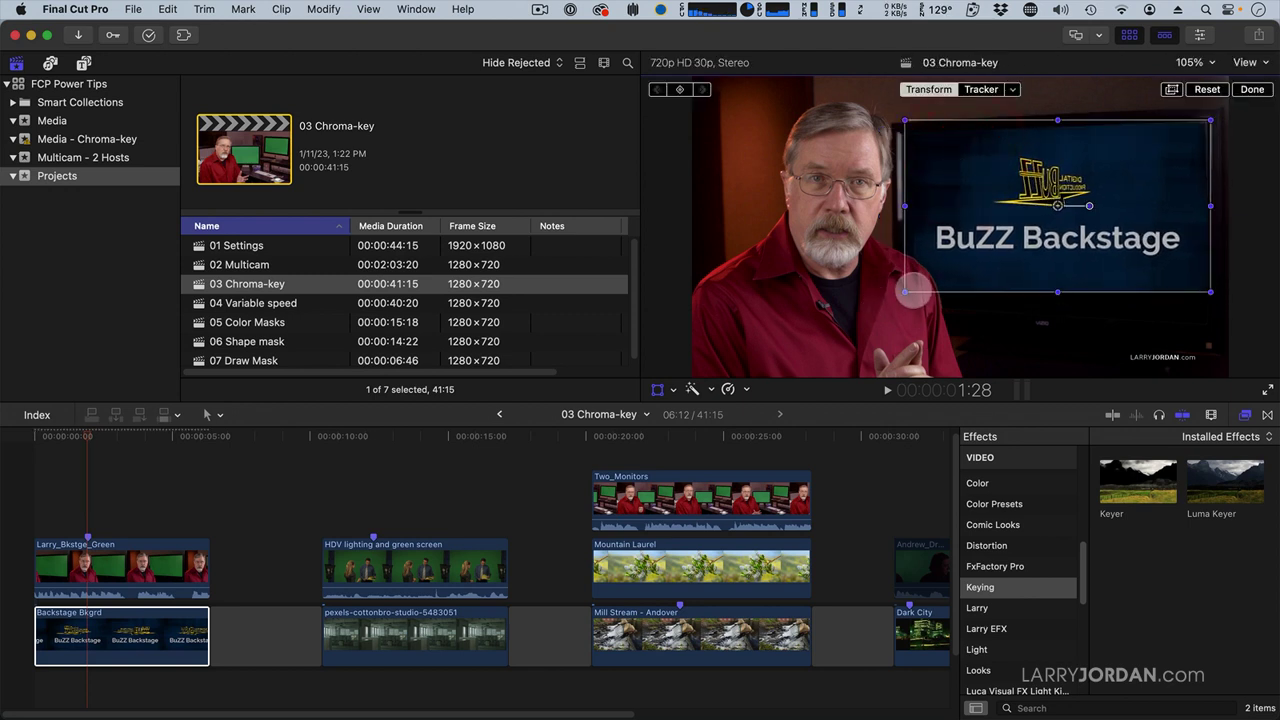
{"action": "mouse_move", "coordinate": [905, 292]}
{"action": "left_mouse_down"}
{"action": "mouse_move", "coordinate": [889, 300]}
{"action": "mouse_move", "coordinate": [899, 297]}
{"action": "left_mouse_up"}
{"action": "left_click", "coordinate": [1252, 89]}
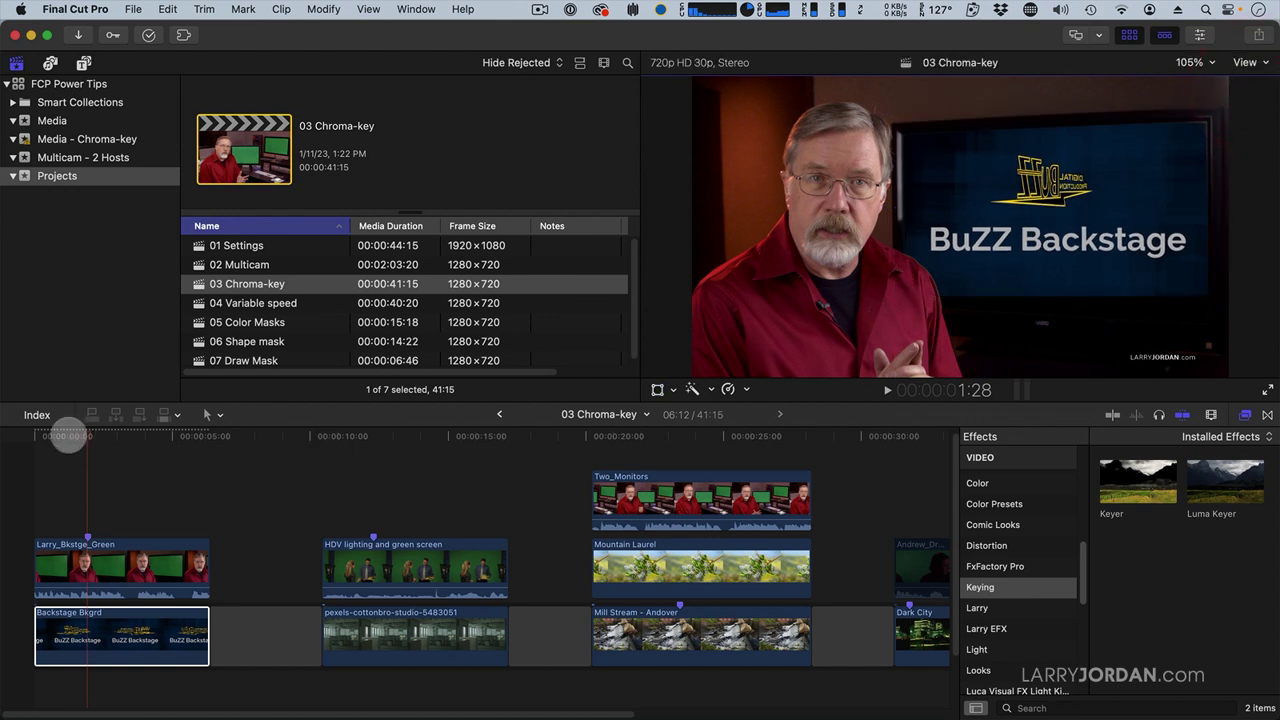
Play back the project from the start, then play through the HDV green-screen clip.
{"action": "left_click", "coordinate": [70, 437]}
{"action": "key", "text": "space"}
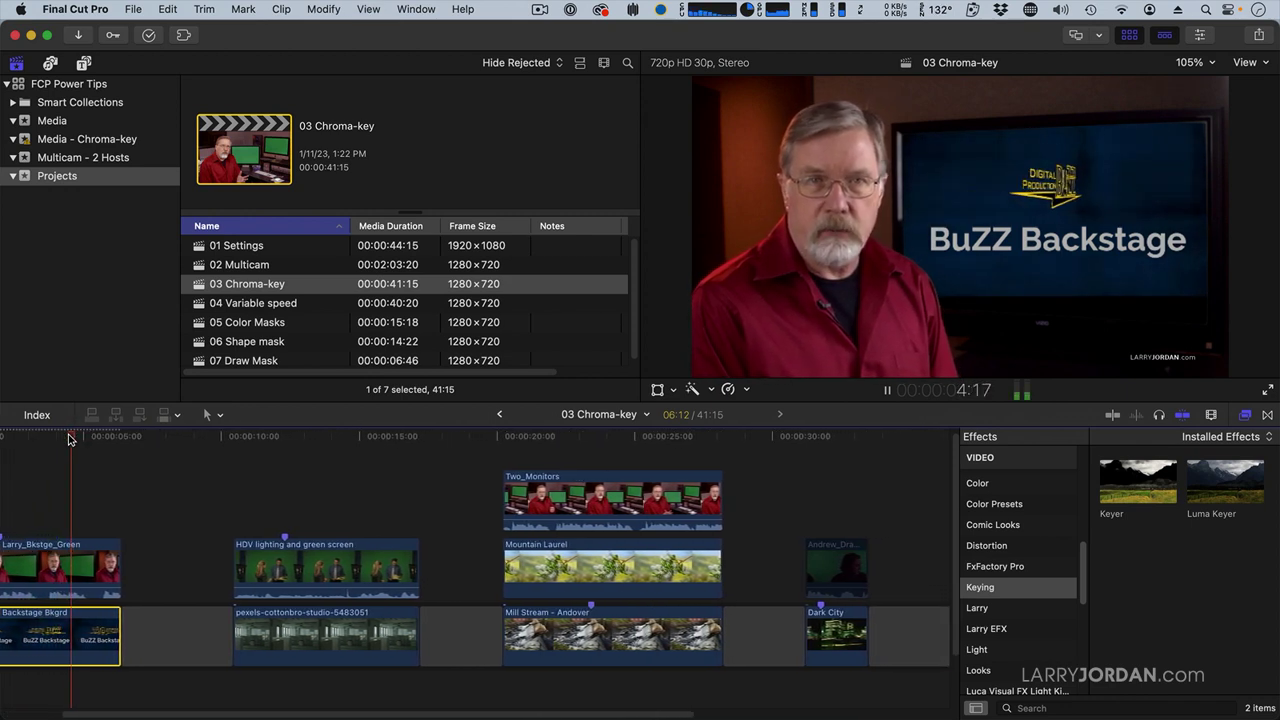
{"action": "key", "text": "space"}
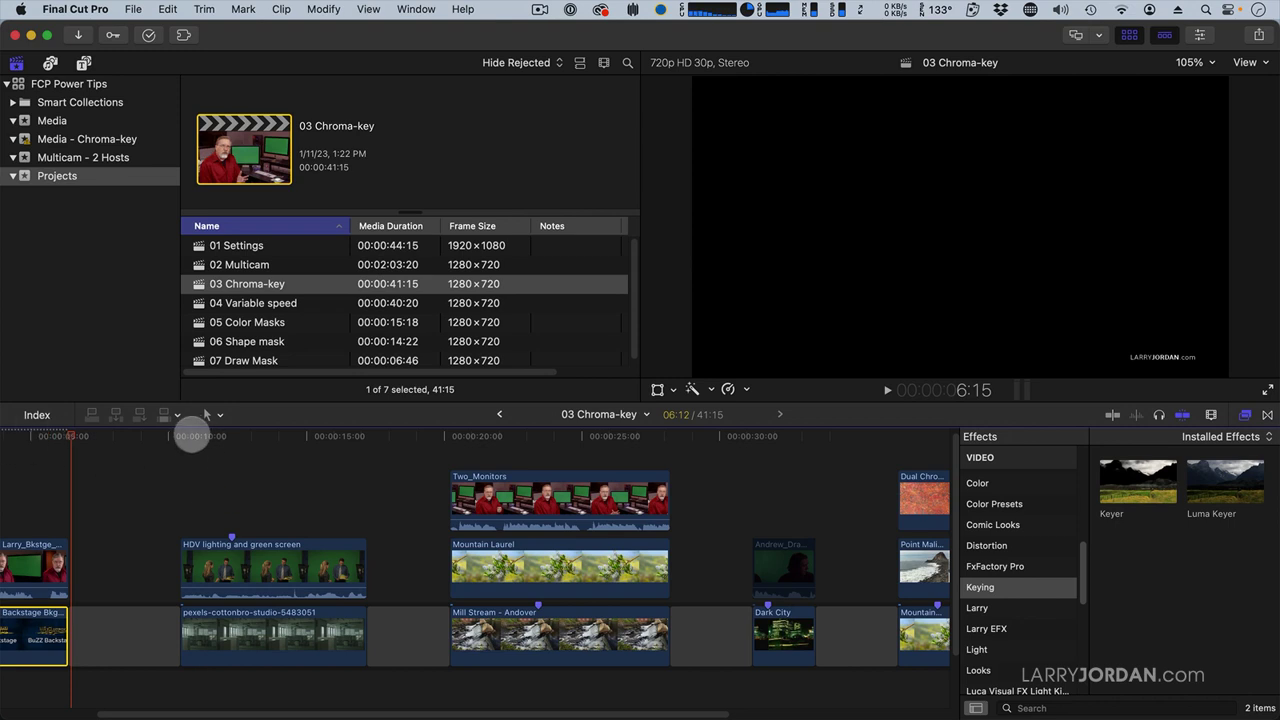
{"action": "left_click", "coordinate": [180, 437]}
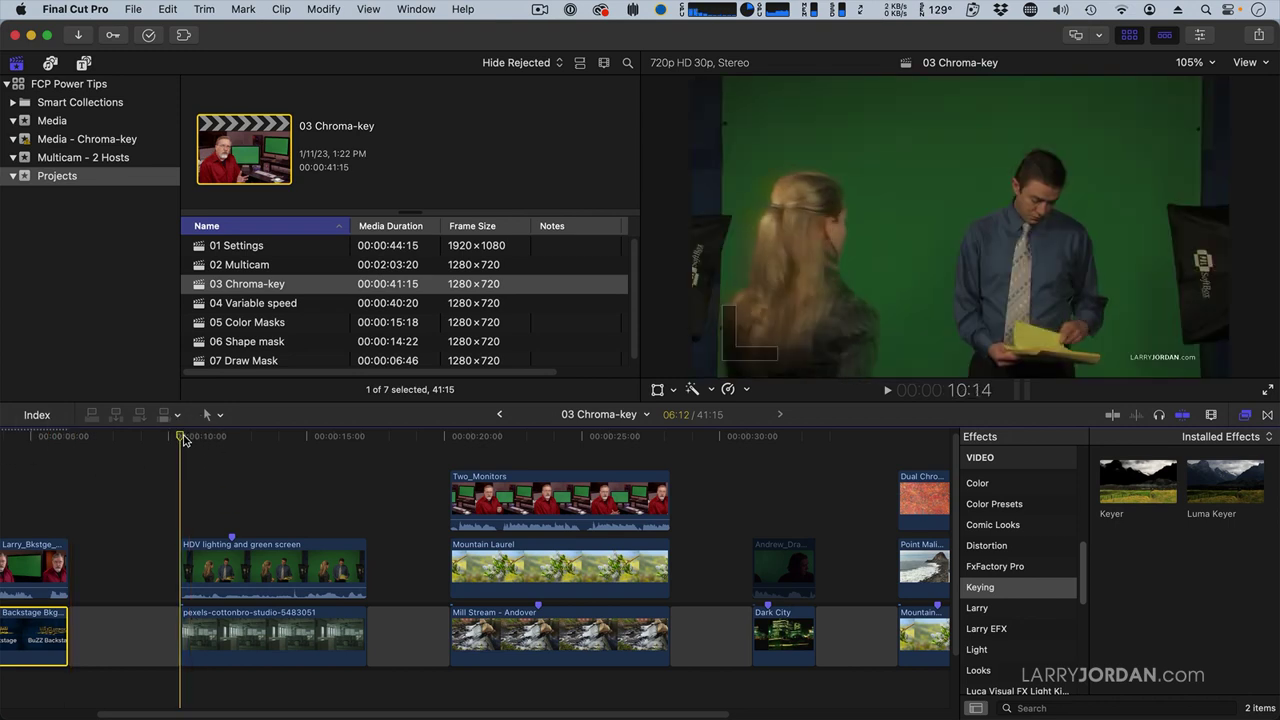
{"action": "key", "text": "space"}
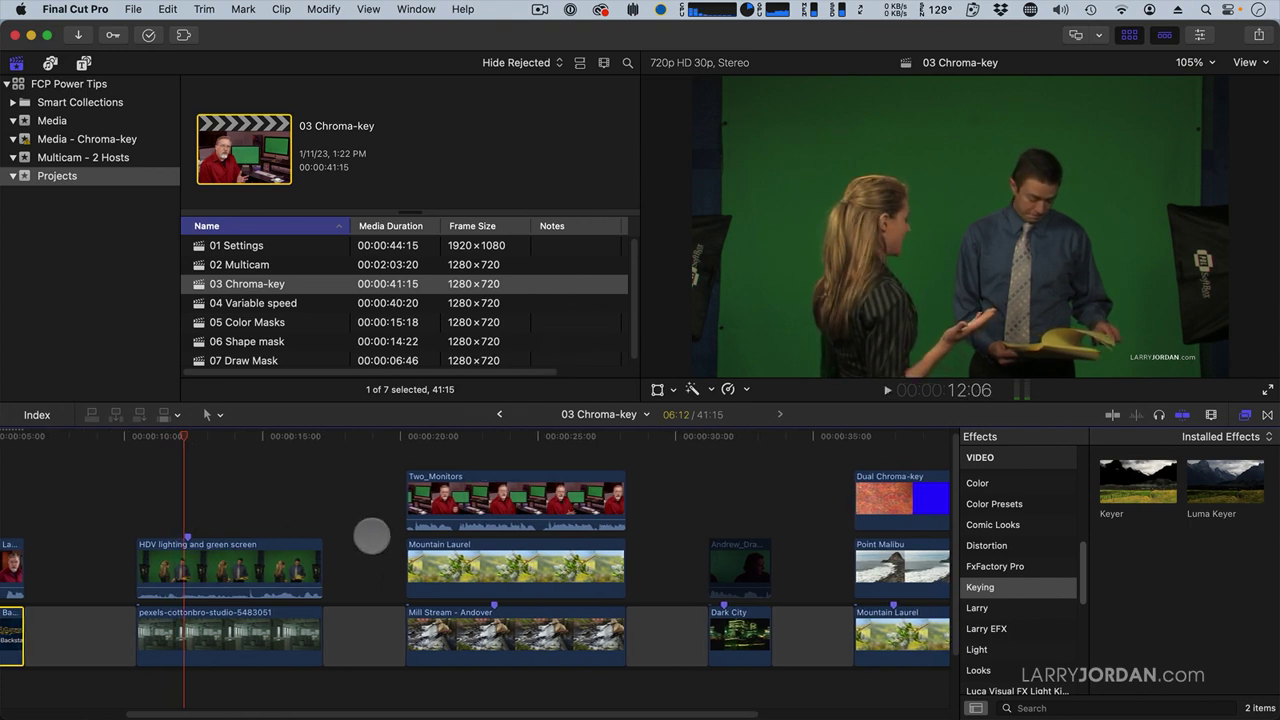
Apply the Keyer effect to the HDV lighting and green screen clip.
{"action": "left_click", "coordinate": [278, 625]}
{"action": "left_click", "coordinate": [251, 562]}
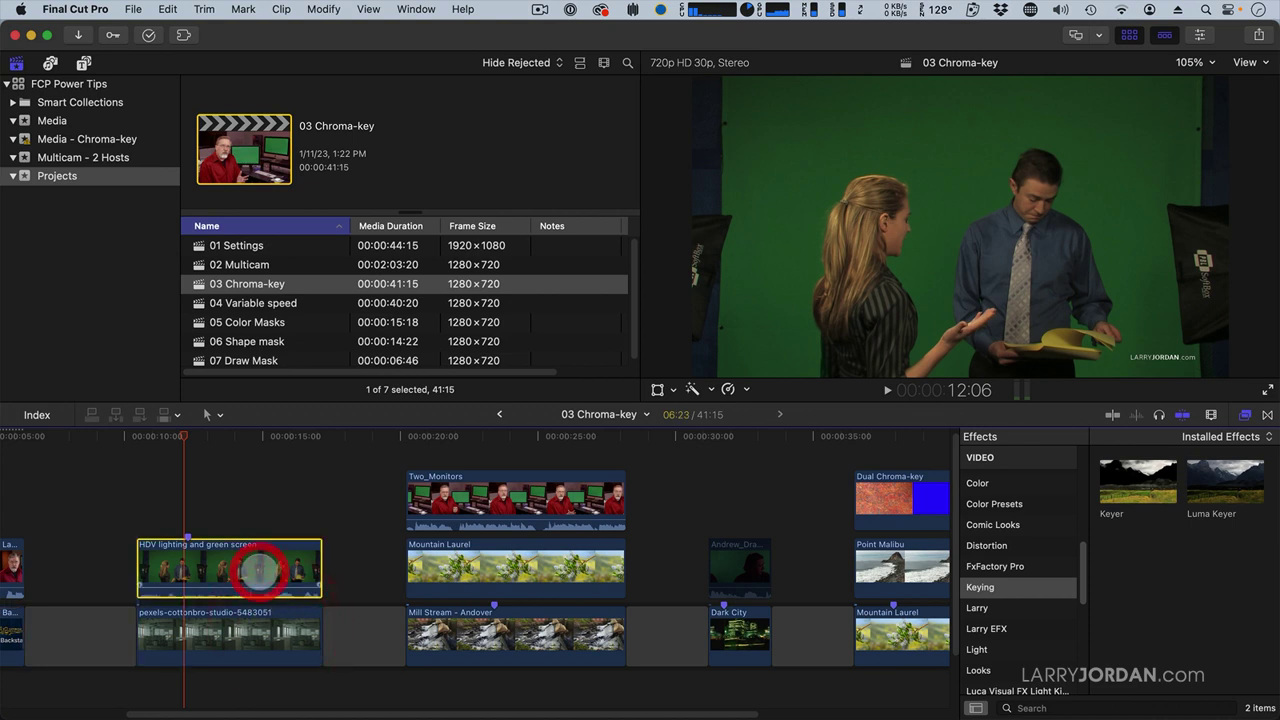
{"action": "left_click_drag", "start_coordinate": [1140, 478], "coordinate": [251, 558]}
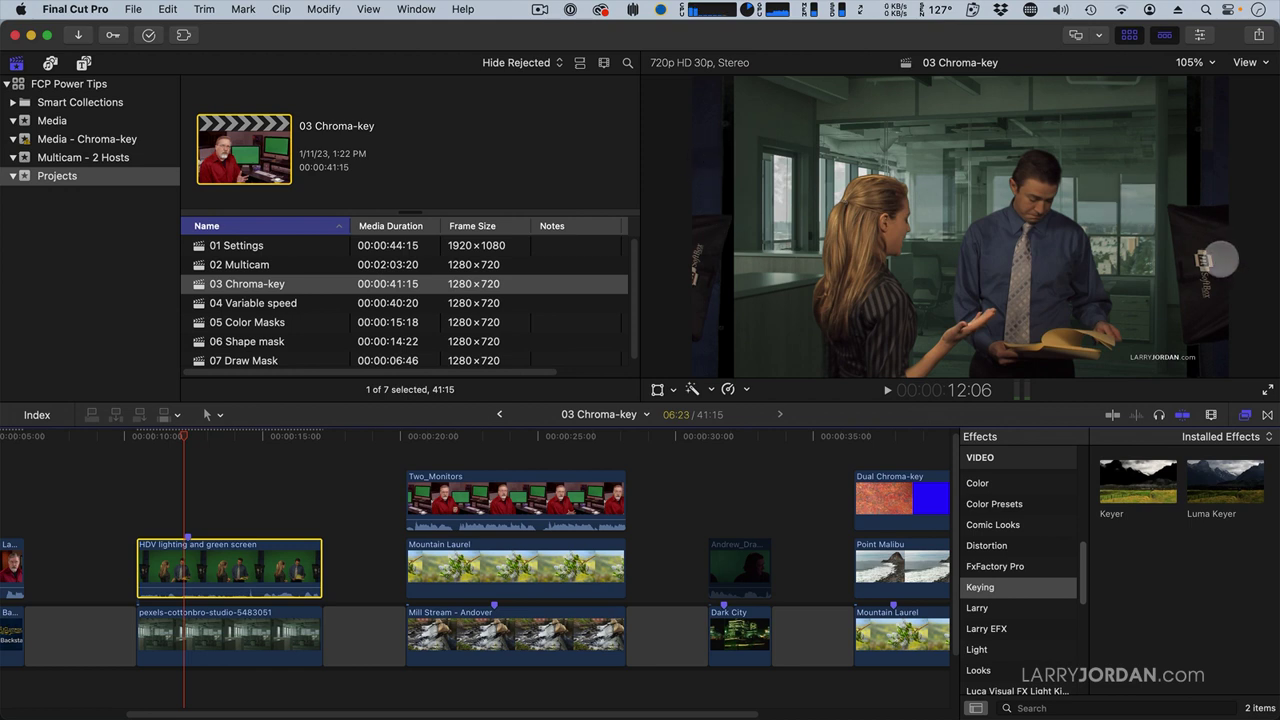
{"action": "left_click", "coordinate": [276, 567]}
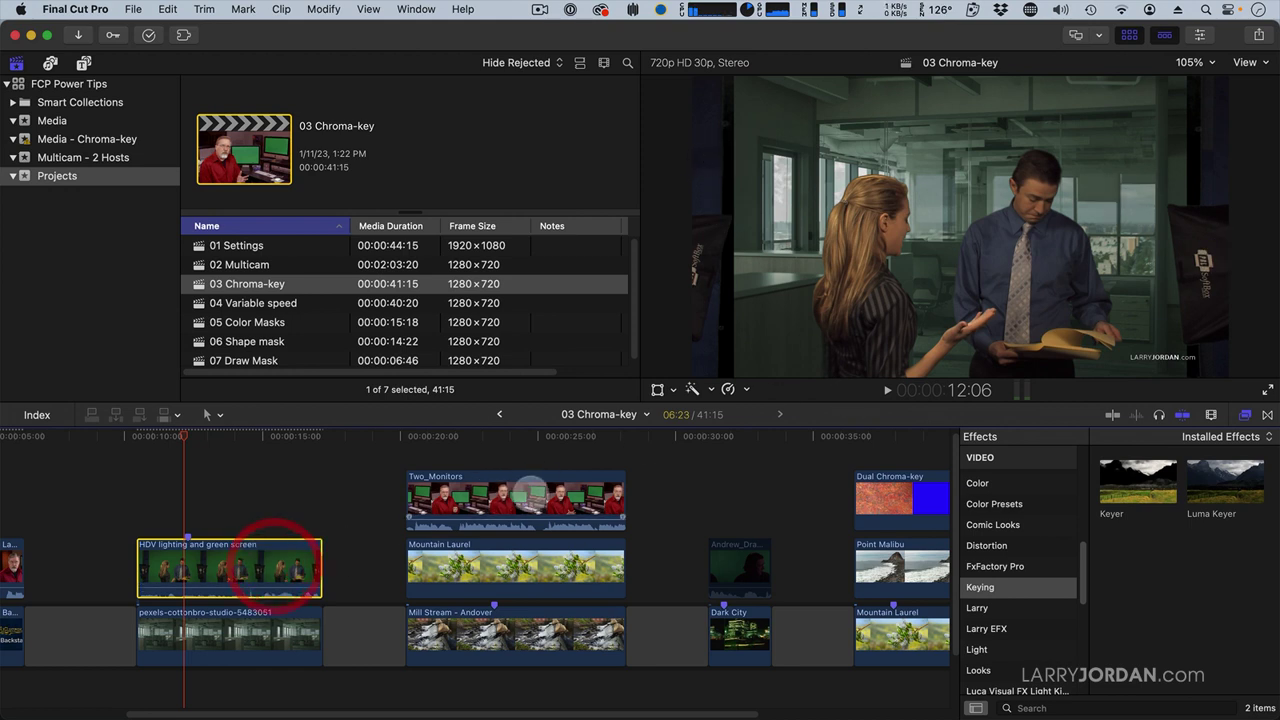
Crop the left edge and about 73 px of the right edge off the HDV clip.
{"action": "left_click", "coordinate": [673, 390]}
{"action": "left_click", "coordinate": [683, 429]}
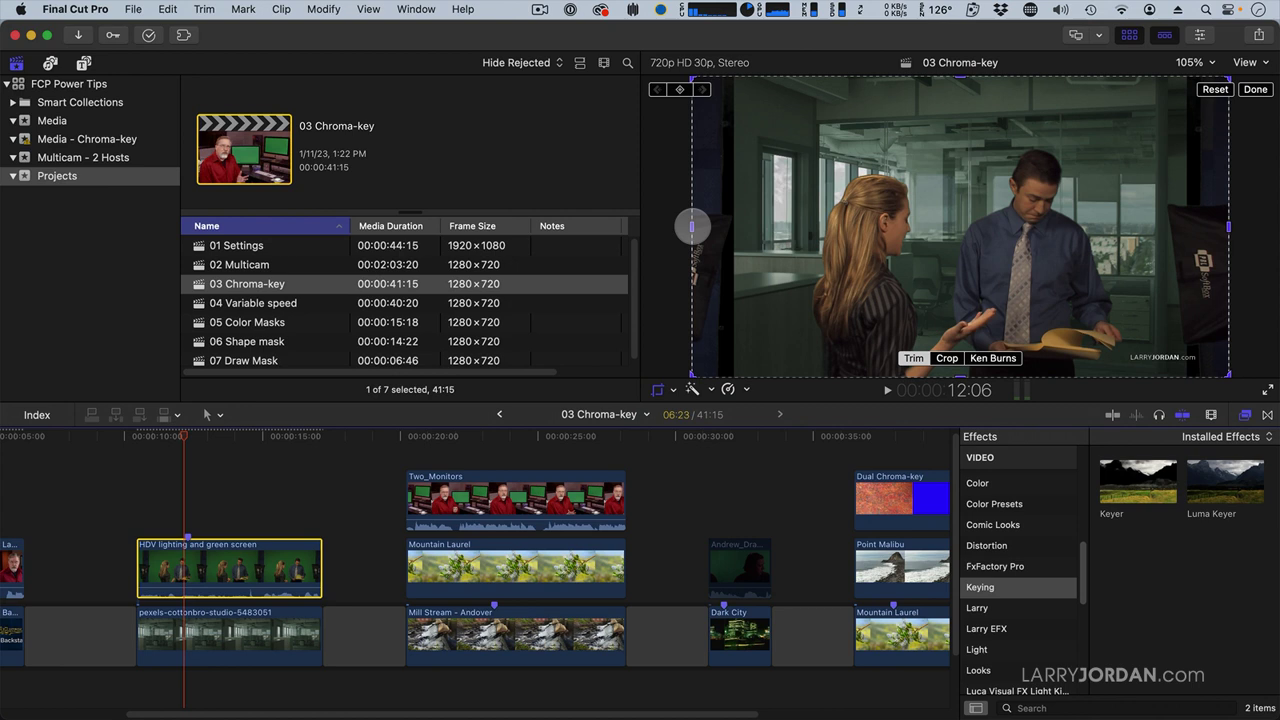
{"action": "left_click_drag", "start_coordinate": [692, 227], "coordinate": [740, 227]}
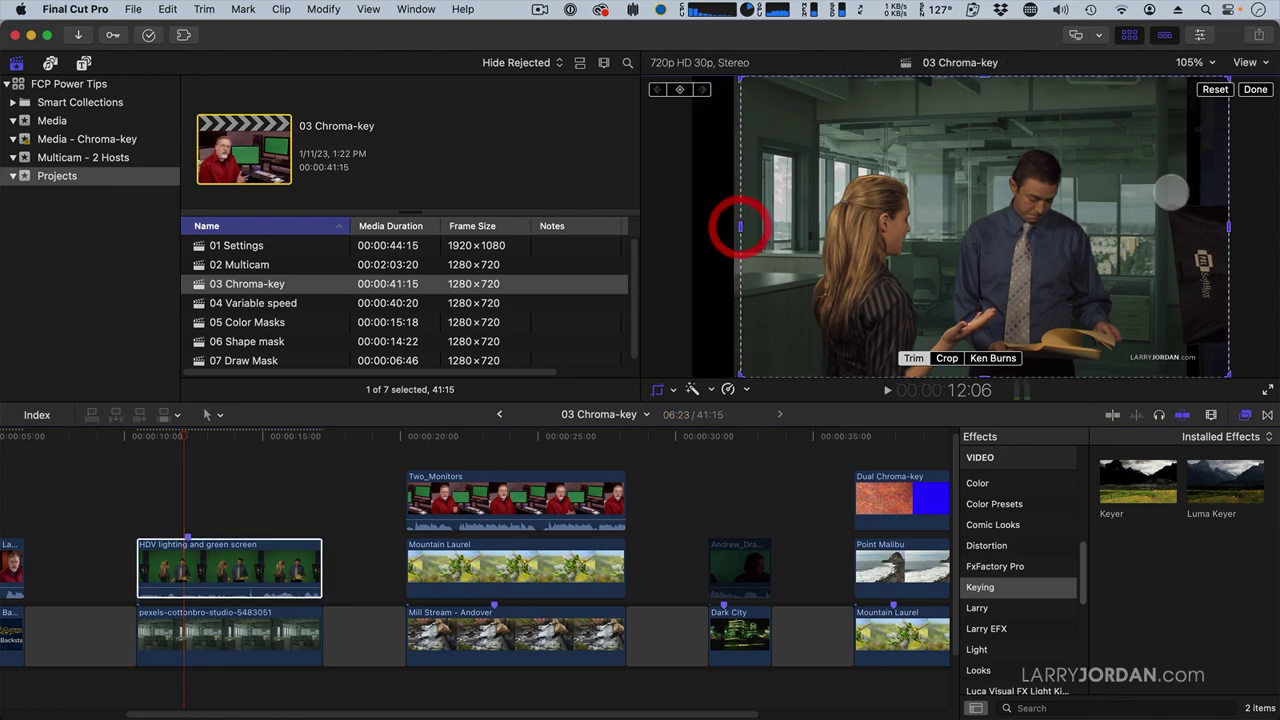
{"action": "left_click_drag", "start_coordinate": [1228, 227], "coordinate": [1165, 224]}
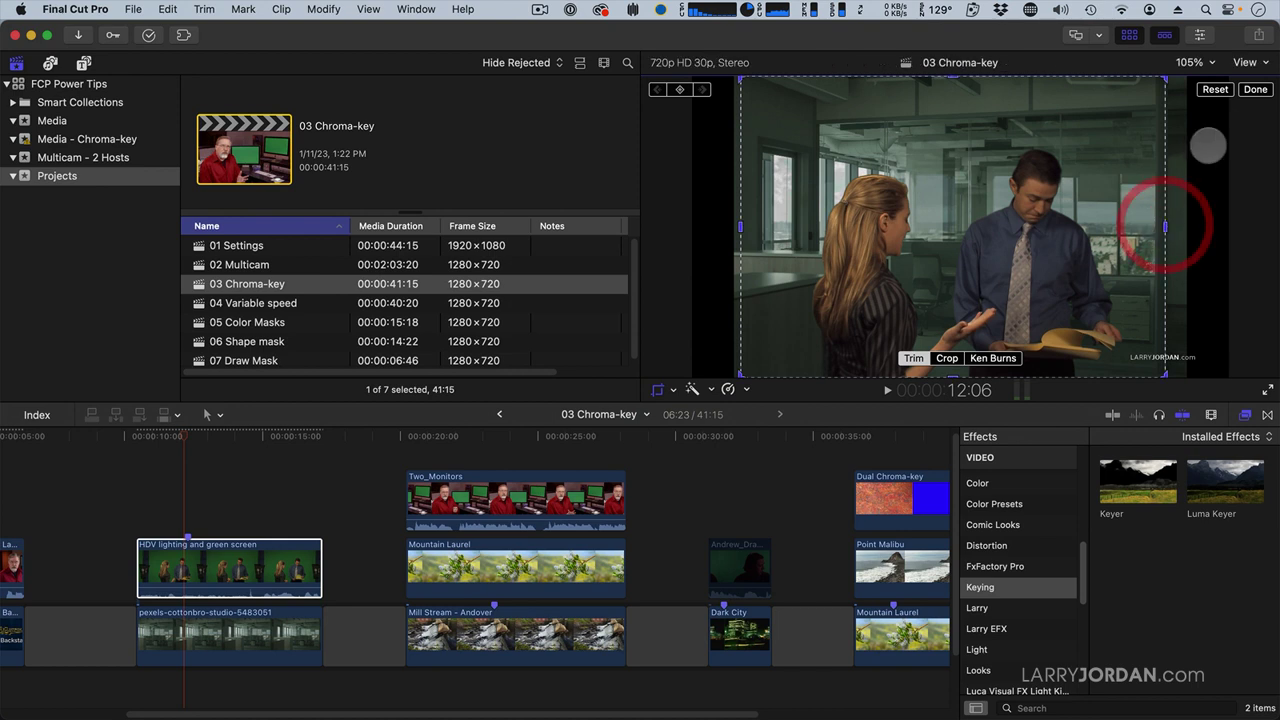
{"action": "left_click", "coordinate": [1255, 89]}
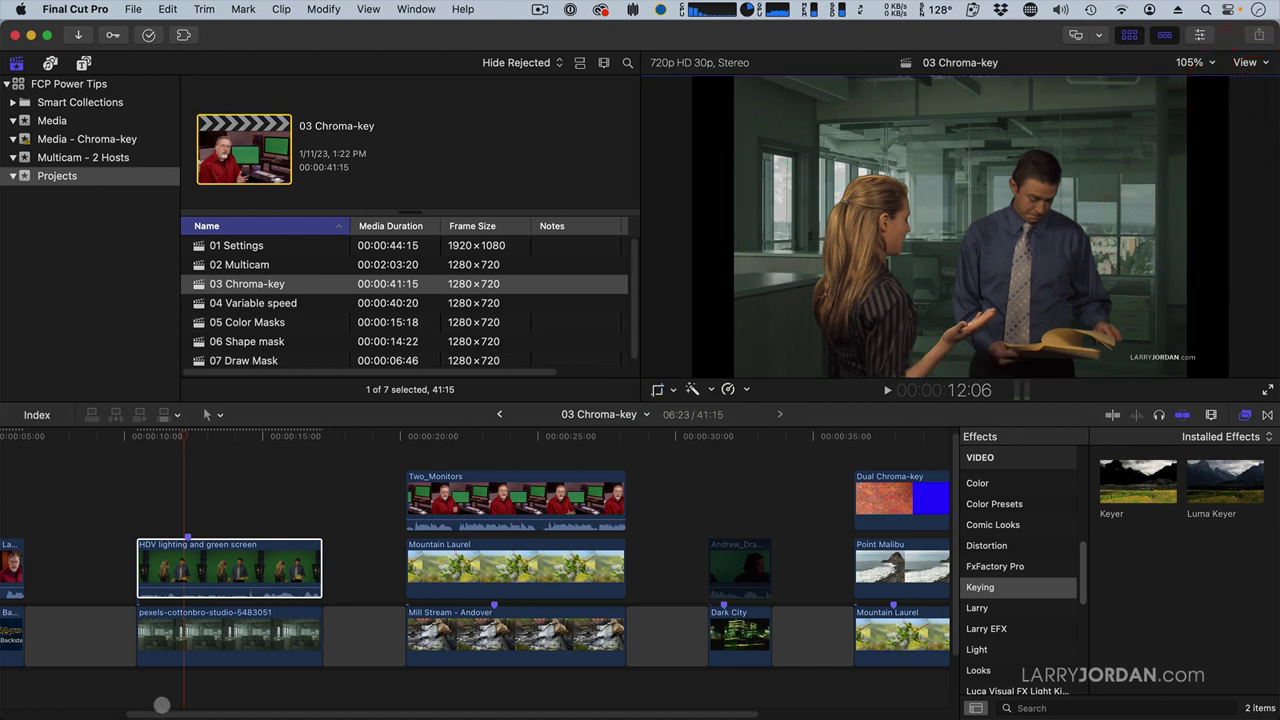
Set the pexels-cottonbro-studio-5483051 clip's Spatial Conform Type to Fill.
{"action": "left_click", "coordinate": [200, 639]}
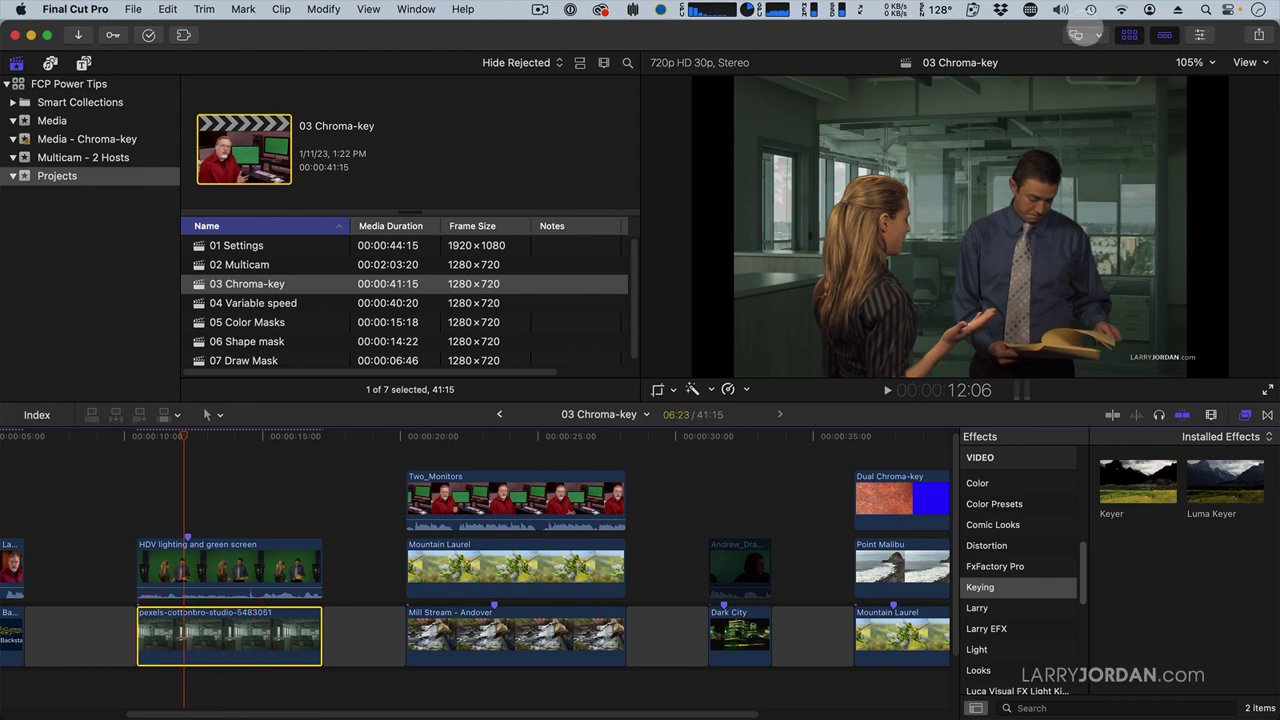
{"action": "left_click", "coordinate": [1199, 34]}
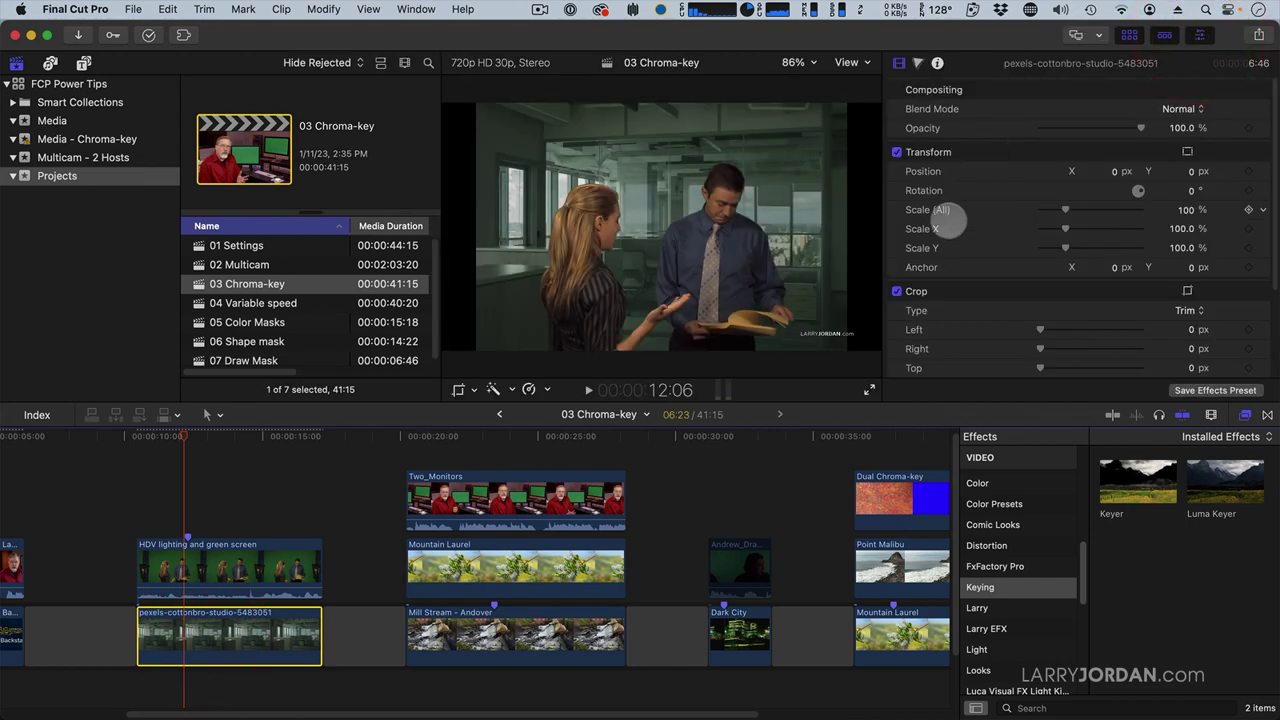
{"action": "scroll", "coordinate": [945, 222], "scroll_direction": "down", "scroll_amount": 5}
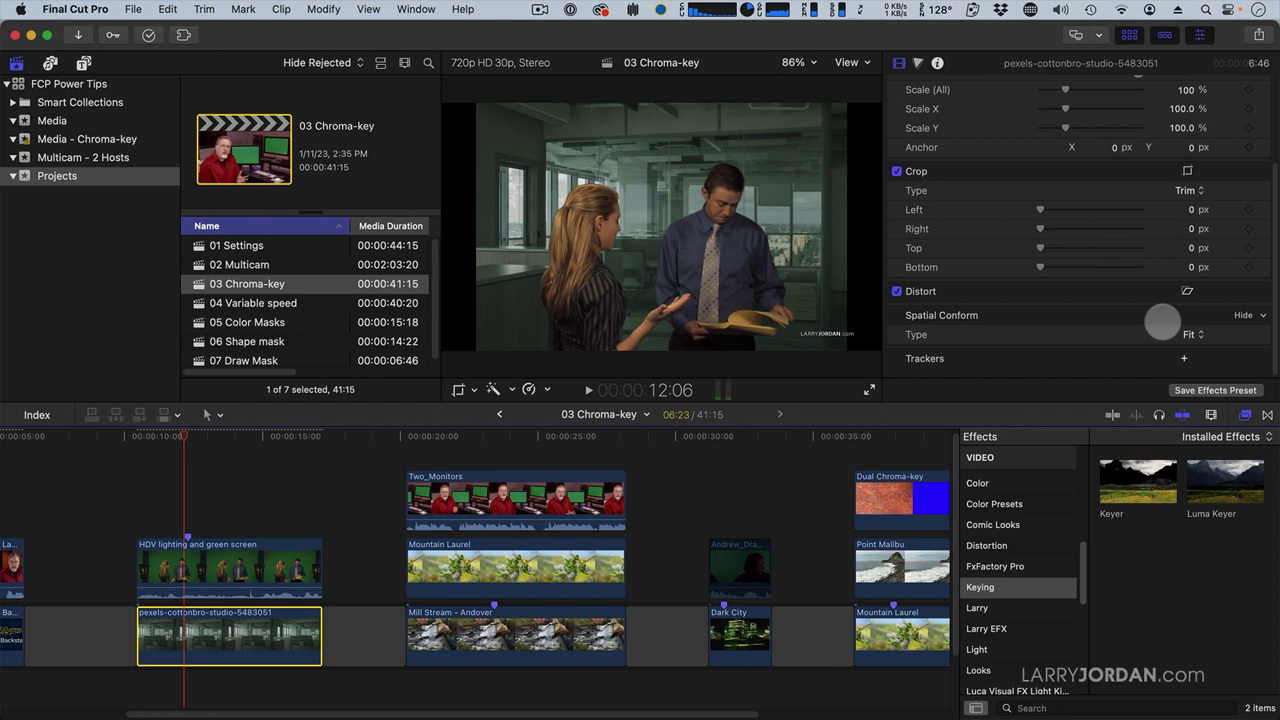
{"action": "left_click", "coordinate": [1190, 334]}
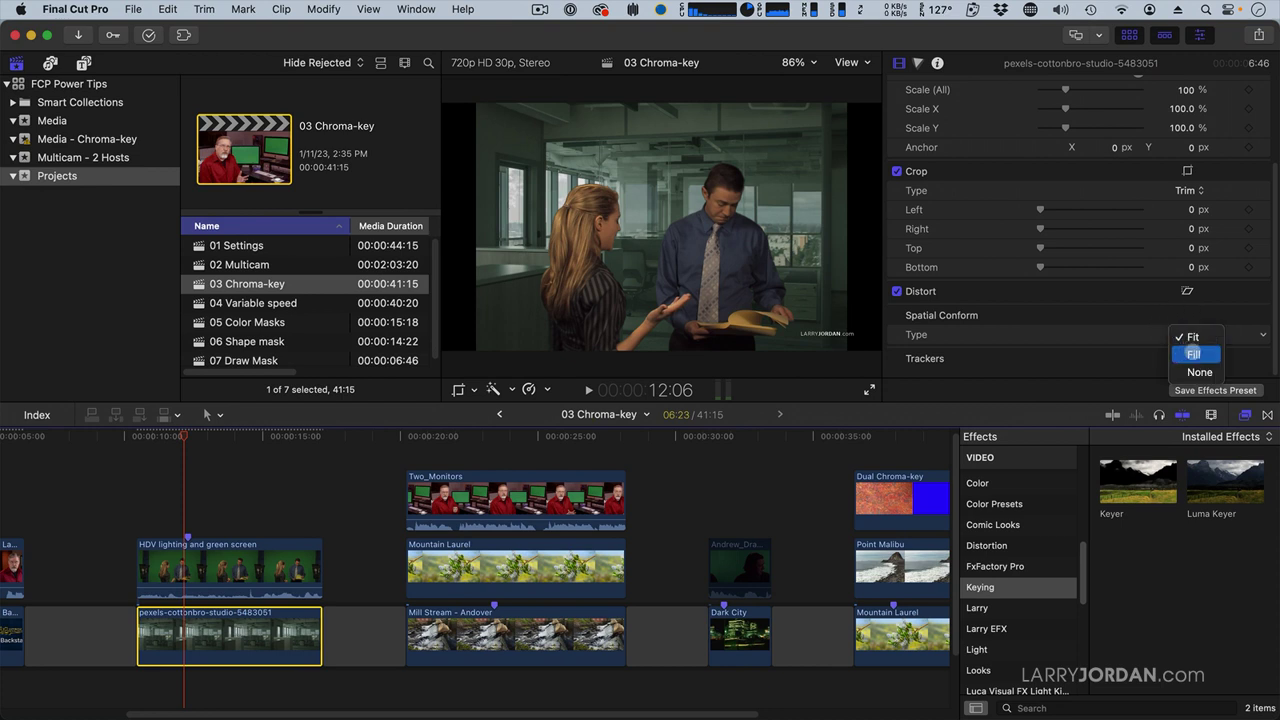
{"action": "left_click", "coordinate": [1190, 352]}
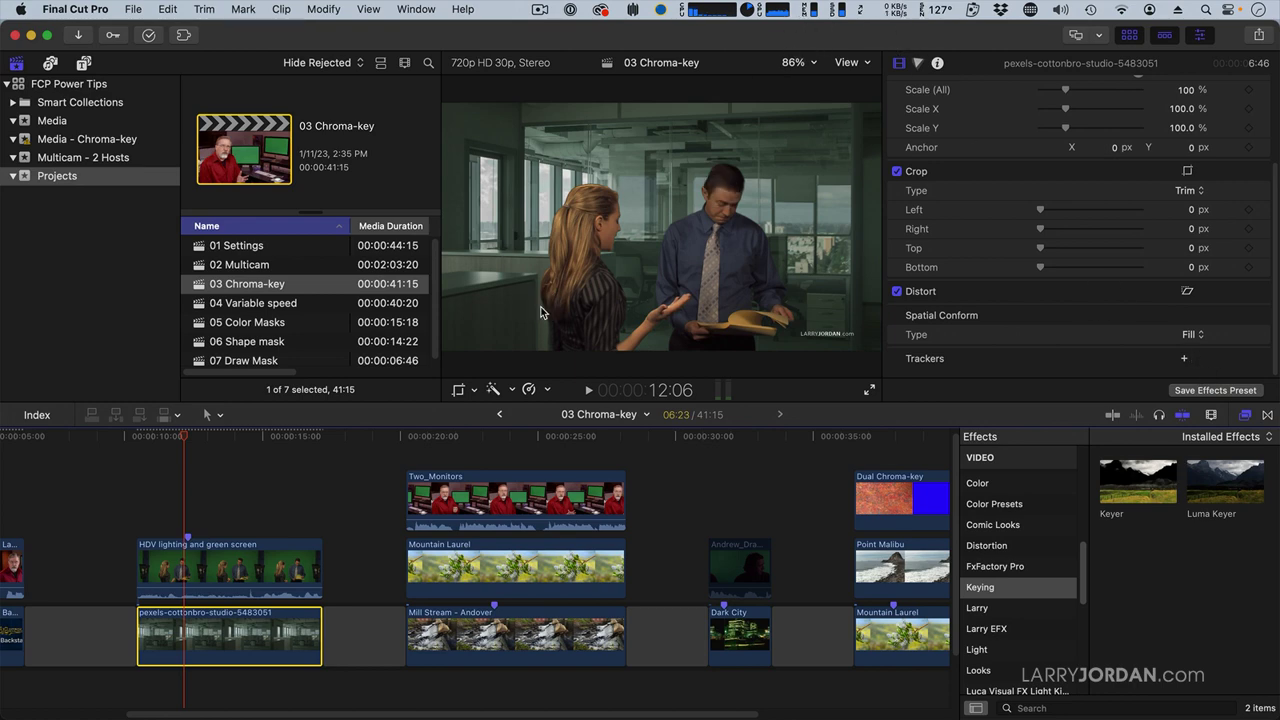
Hide the Browser and set the Viewer zoom to 100%.
{"action": "key", "text": "ctrl+super+1"}
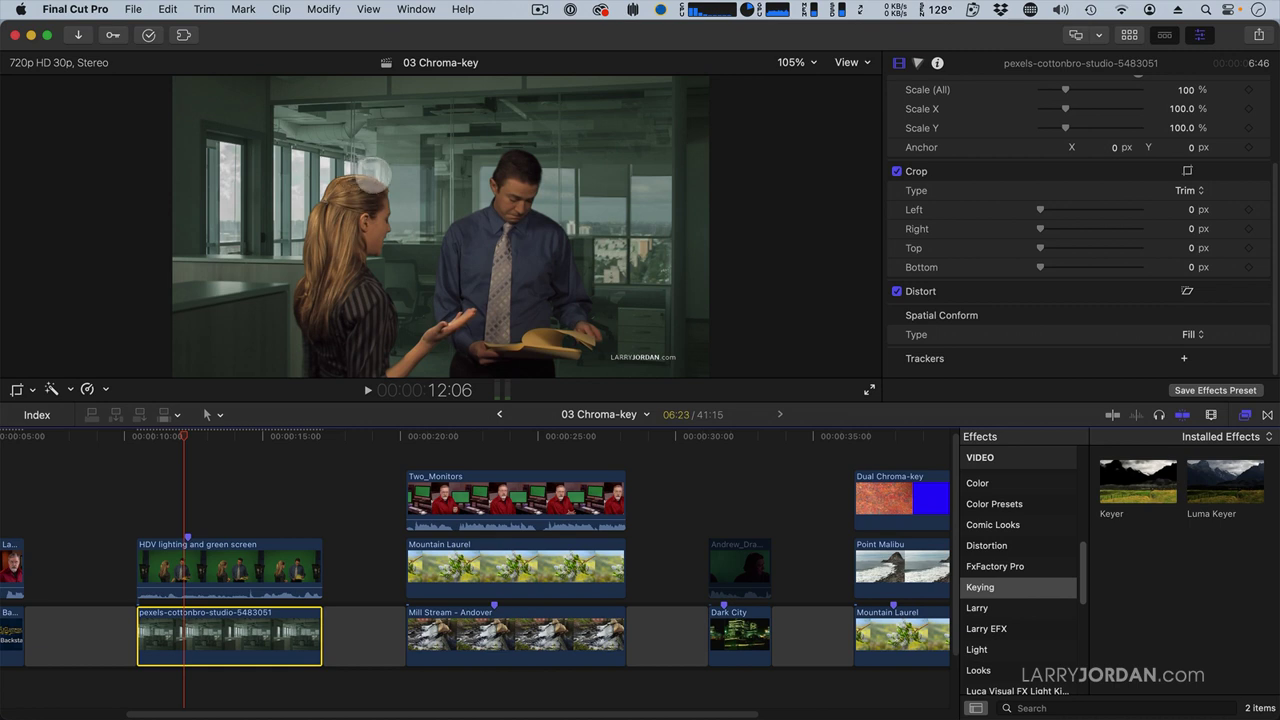
{"action": "left_click", "coordinate": [797, 62]}
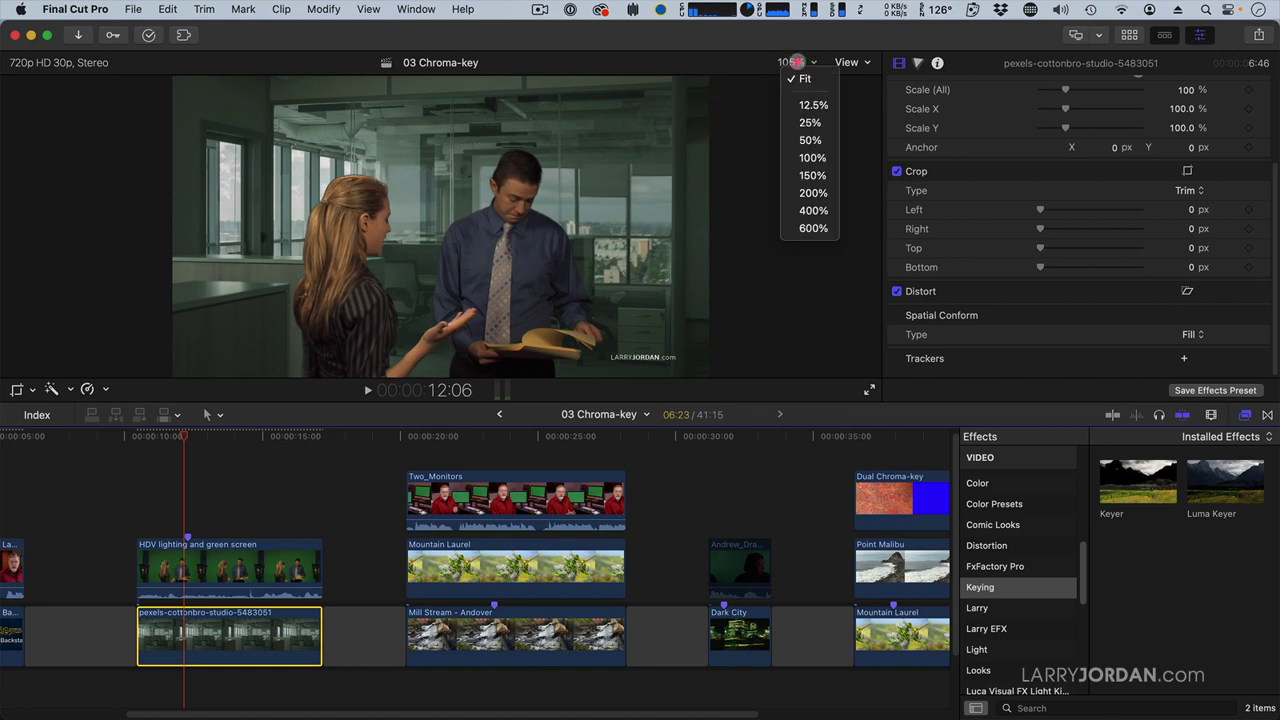
{"action": "left_click", "coordinate": [809, 156]}
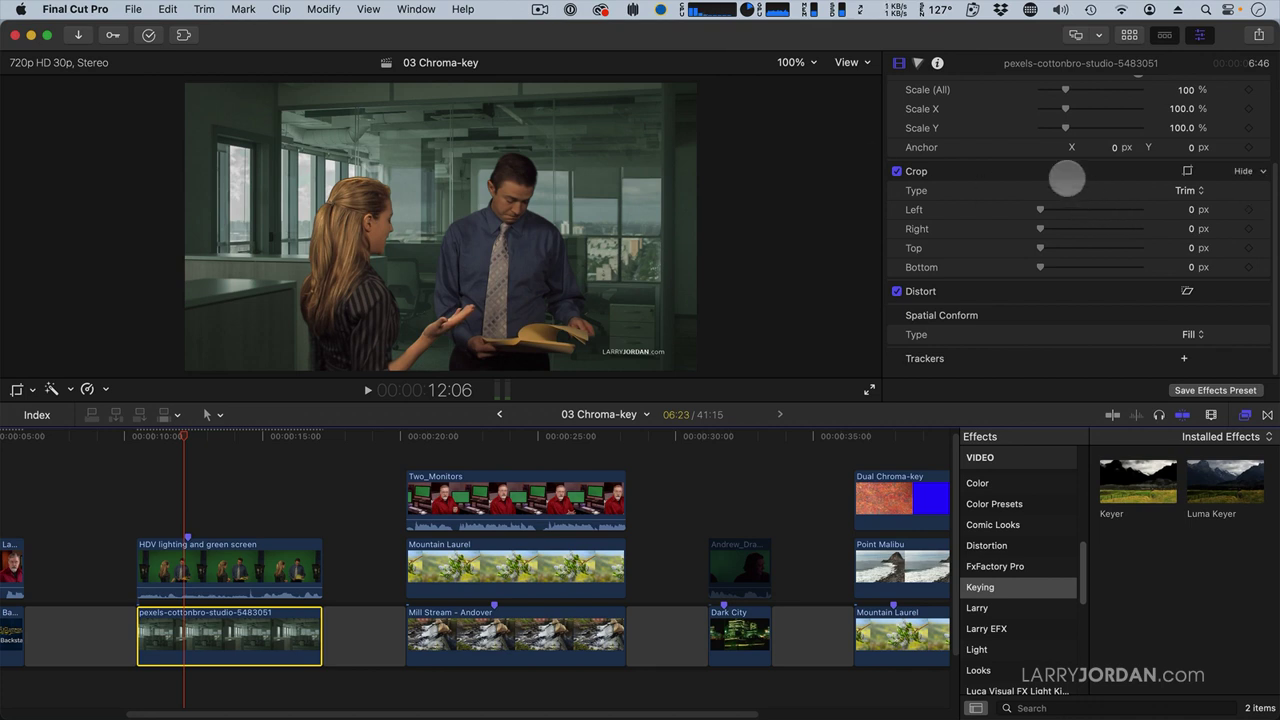
Set the HDV clip's Keyer Matte Tools Shrink/Expand to -2.0.
{"action": "left_click", "coordinate": [266, 545]}
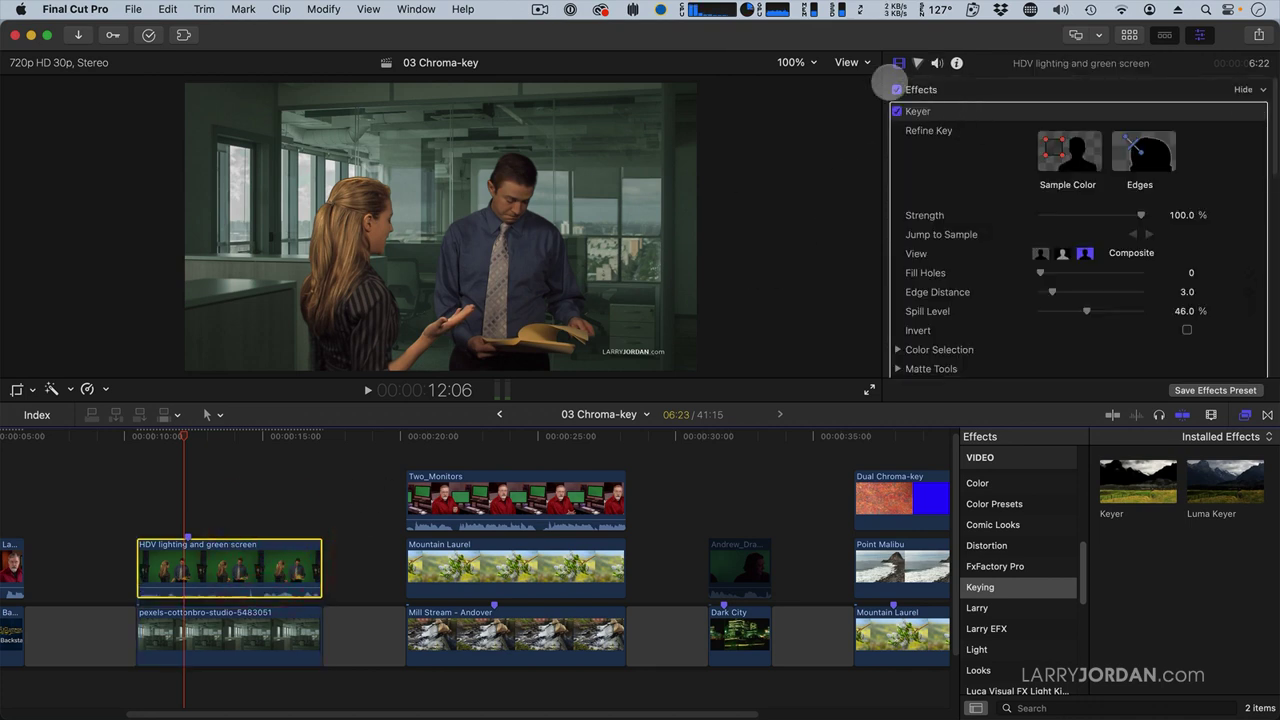
{"action": "scroll", "coordinate": [953, 130], "scroll_direction": "down", "scroll_amount": 5}
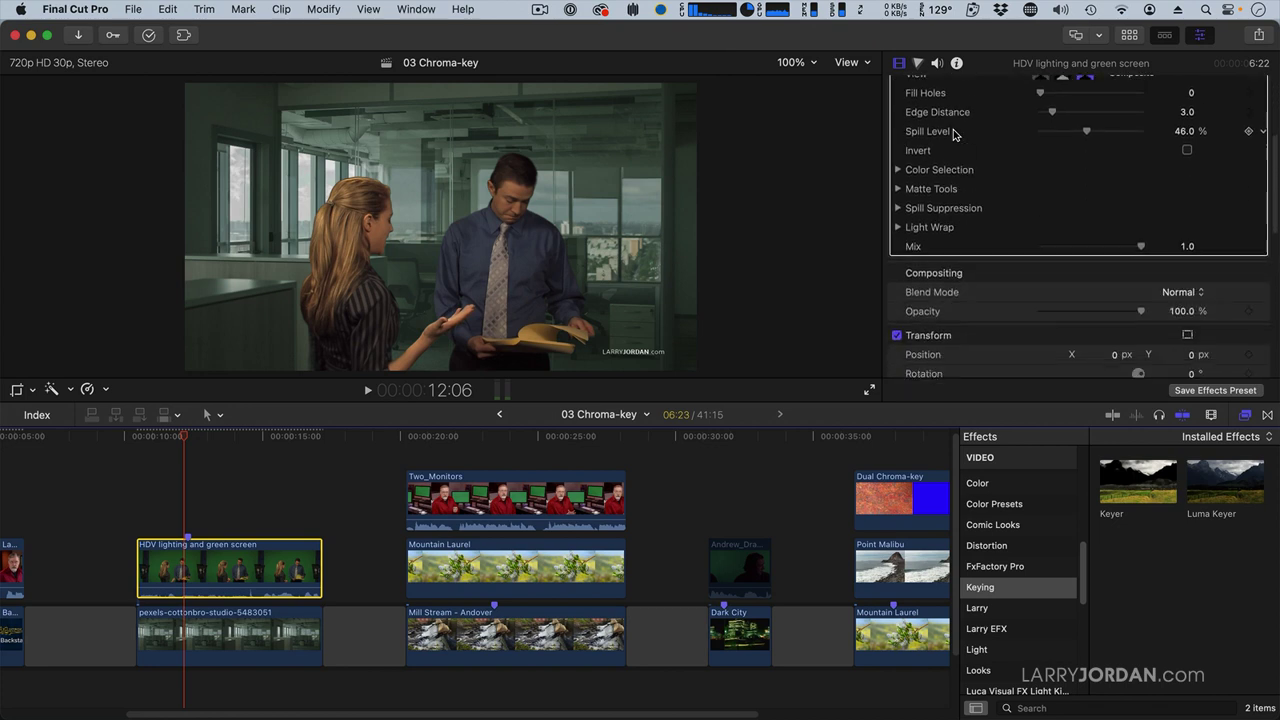
{"action": "left_click", "coordinate": [897, 181]}
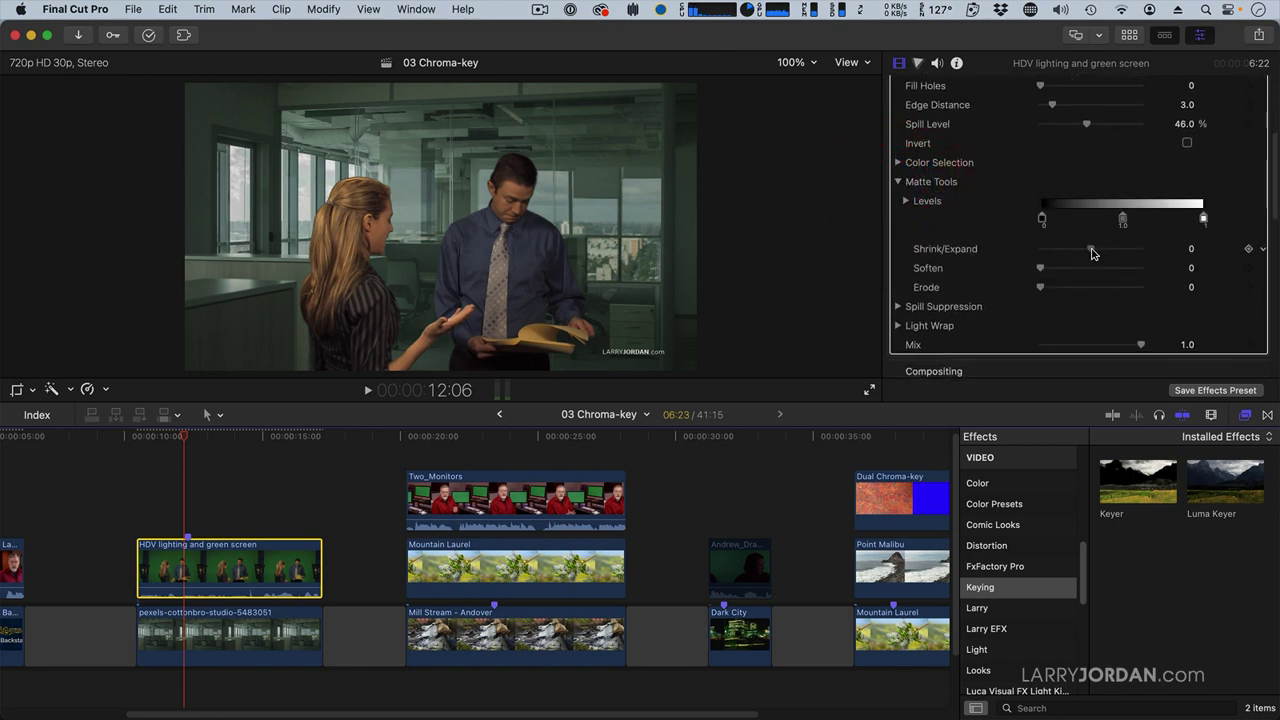
{"action": "left_click_drag", "start_coordinate": [1091, 250], "coordinate": [1083, 250]}
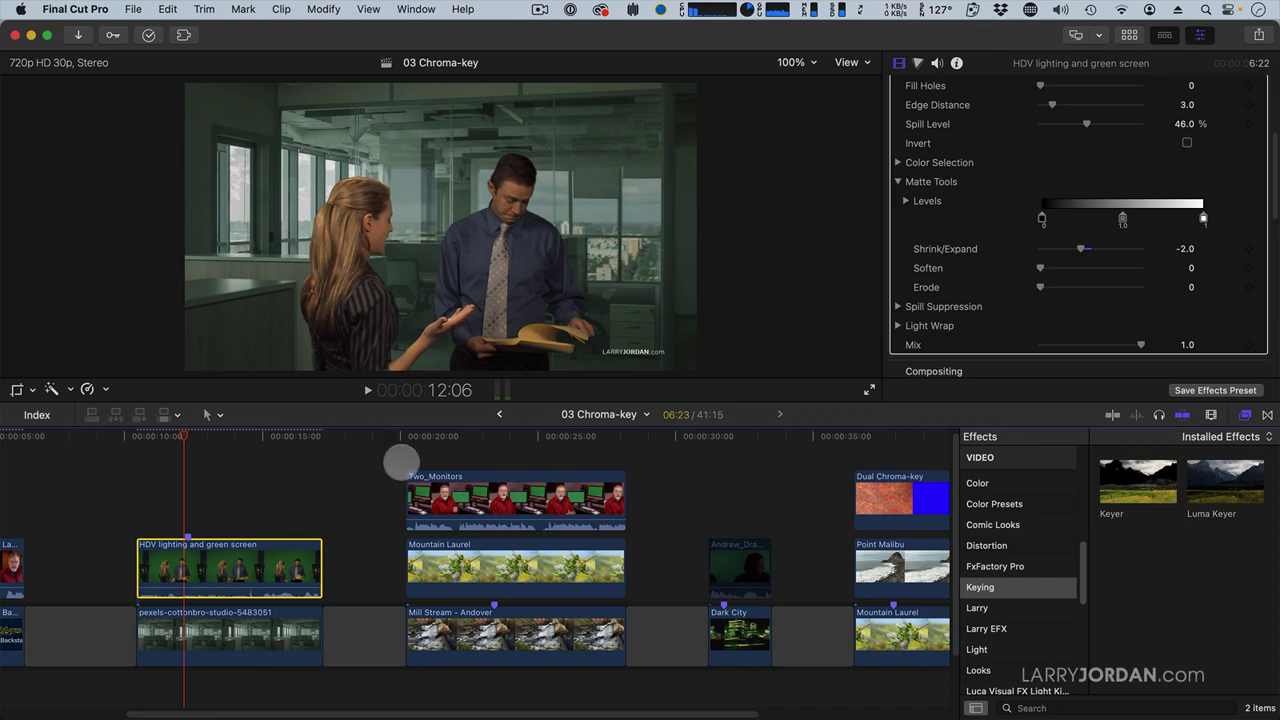
{"action": "left_click", "coordinate": [279, 637]}
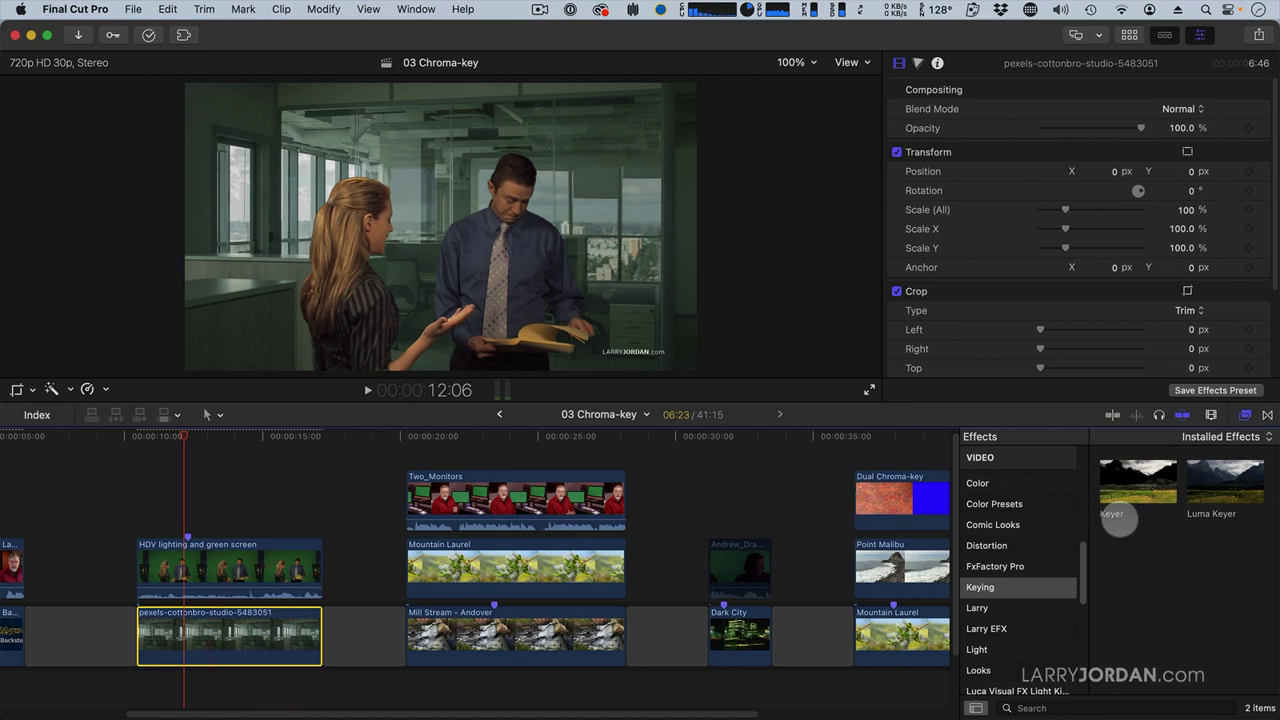
Apply a Gaussian blur to the office background clip with Amount about 10.73.
{"action": "scroll", "coordinate": [1015, 545], "scroll_direction": "up", "scroll_amount": 5}
{"action": "left_click", "coordinate": [990, 620]}
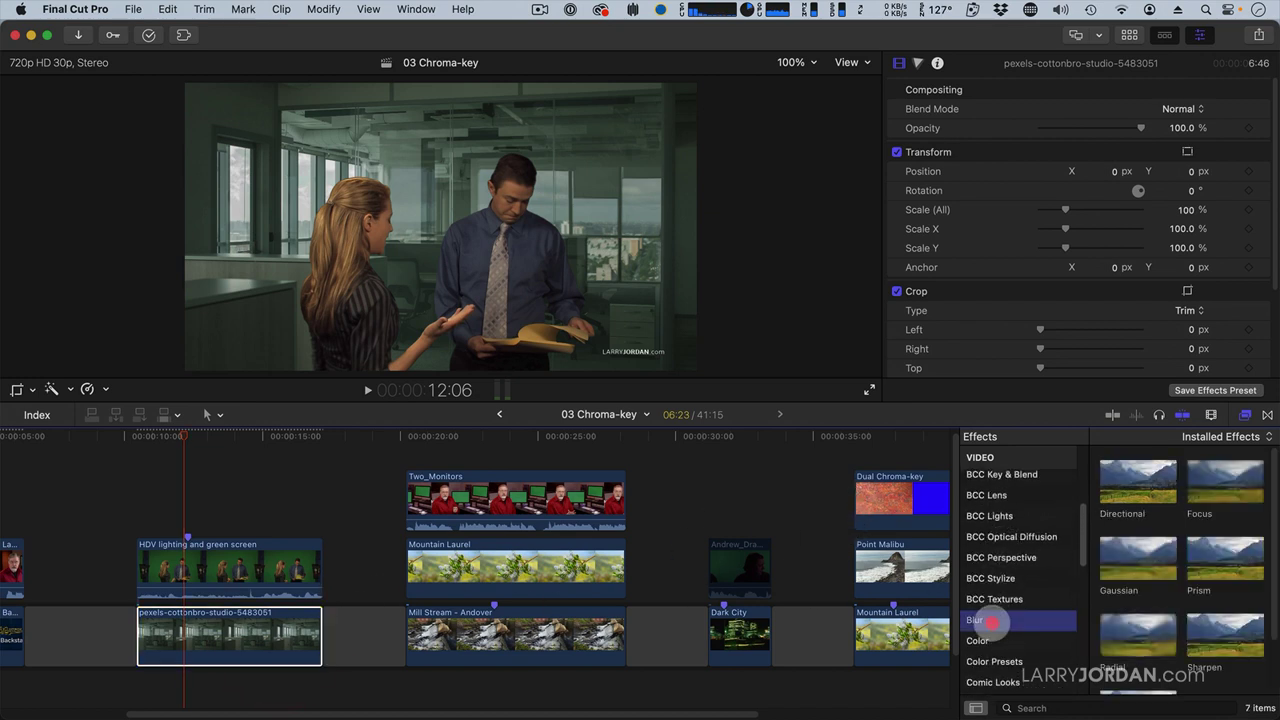
{"action": "left_click_drag", "start_coordinate": [1150, 558], "coordinate": [255, 630]}
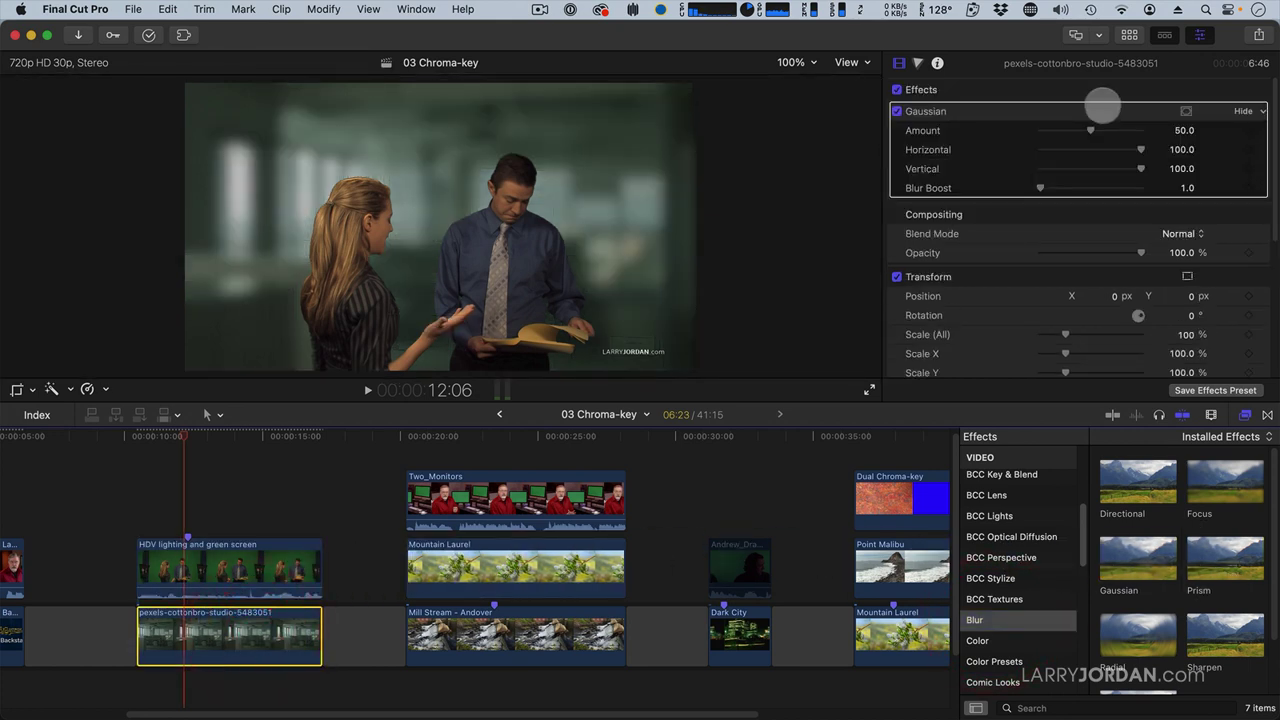
{"action": "left_click_drag", "start_coordinate": [1090, 130], "coordinate": [1057, 130]}
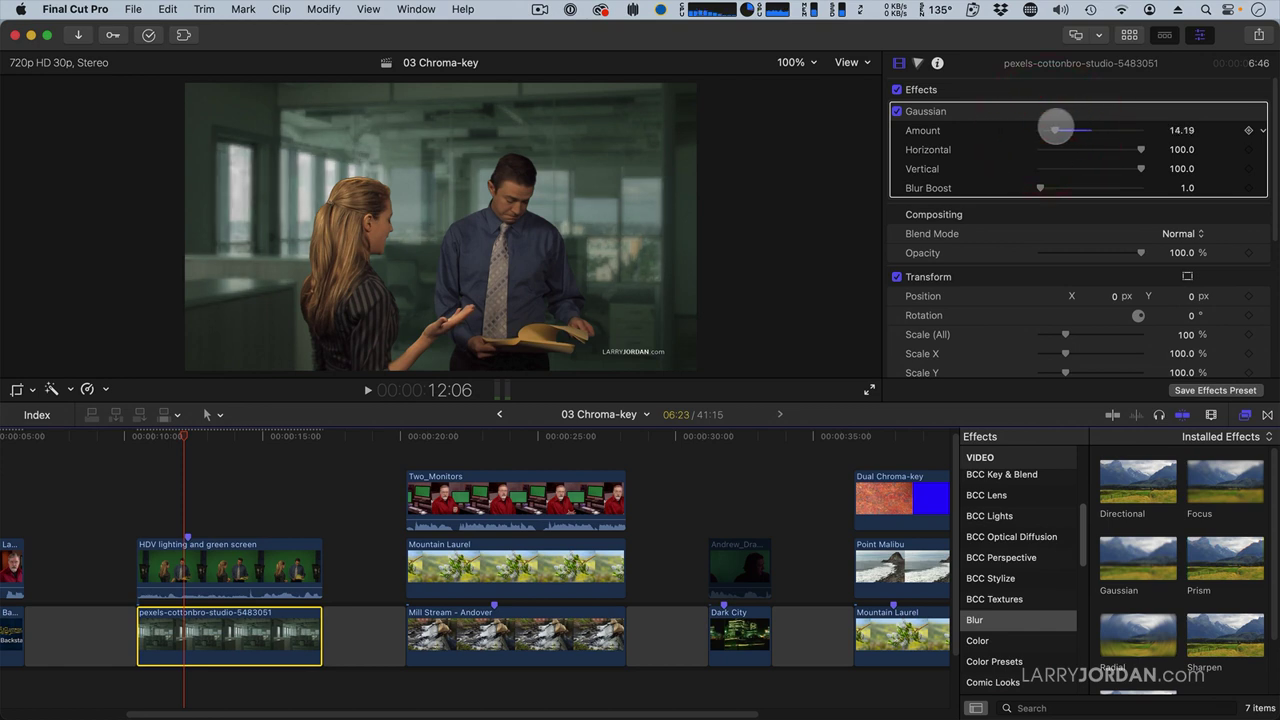
{"action": "left_click", "coordinate": [1051, 130]}
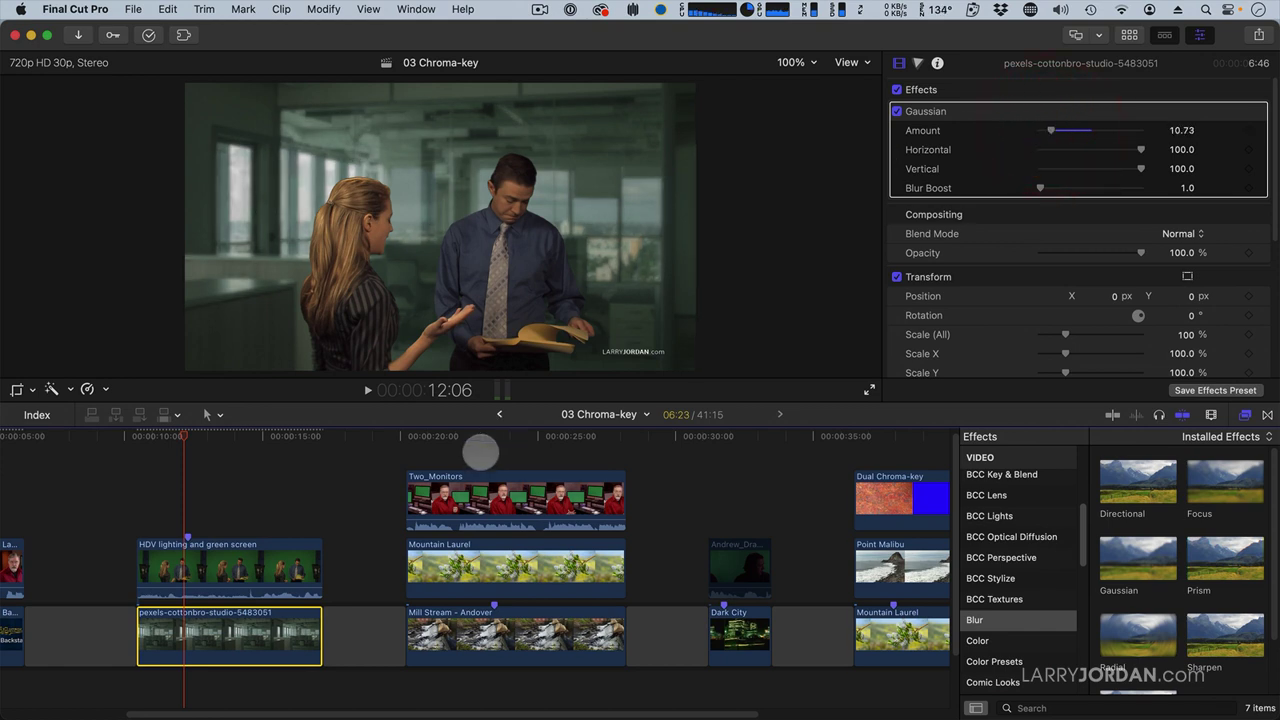
{"action": "left_click", "coordinate": [298, 561]}
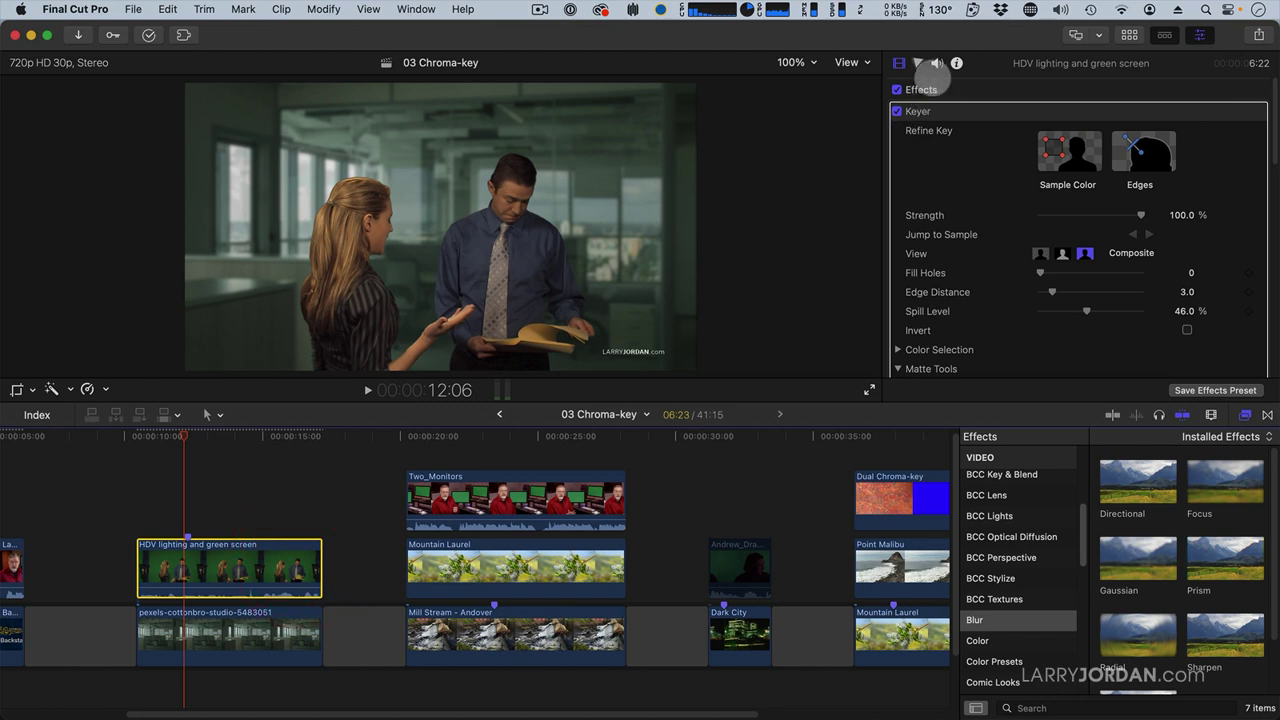
Add a Color Wheels correction to the HDV presenter clip in the Color inspector.
{"action": "left_click", "coordinate": [918, 62]}
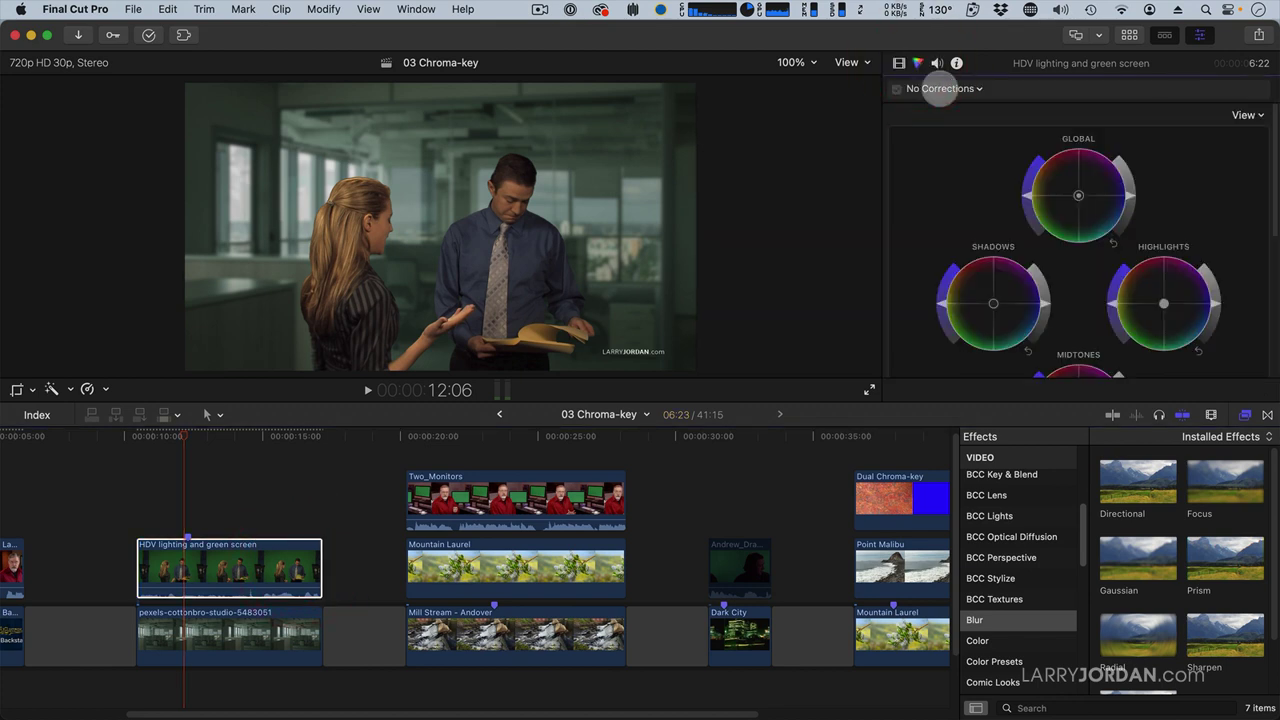
{"action": "left_click", "coordinate": [928, 88]}
{"action": "left_click", "coordinate": [940, 141]}
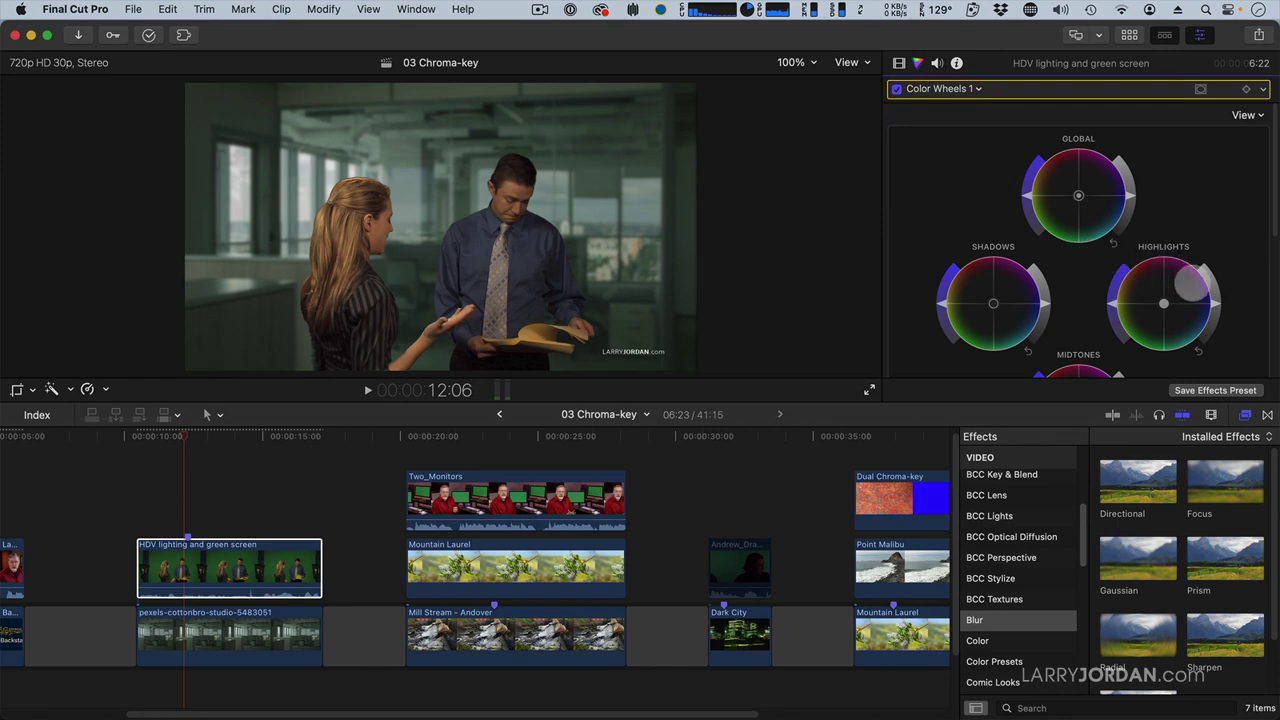
{"action": "scroll", "coordinate": [1118, 308], "scroll_direction": "down", "scroll_amount": 3}
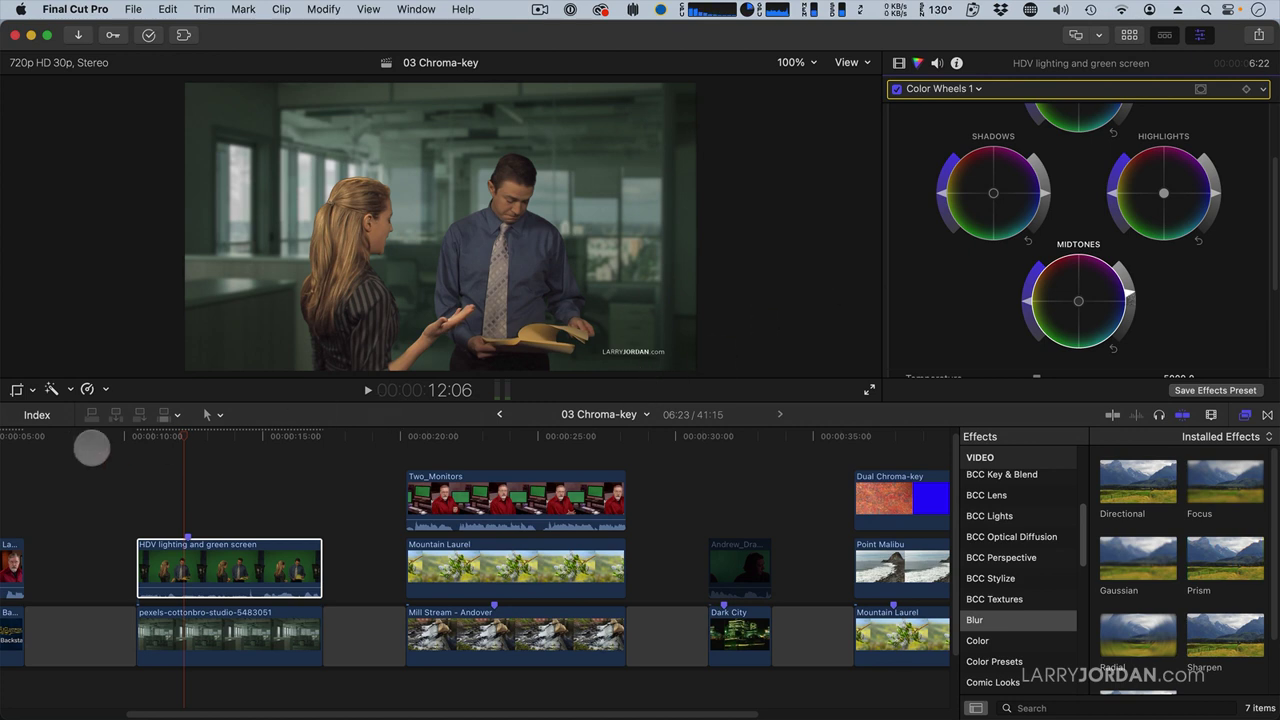
Play back the presenter composite, then move the playhead to the Two_Monitors section.
{"action": "left_click", "coordinate": [120, 440]}
{"action": "key", "text": "space"}
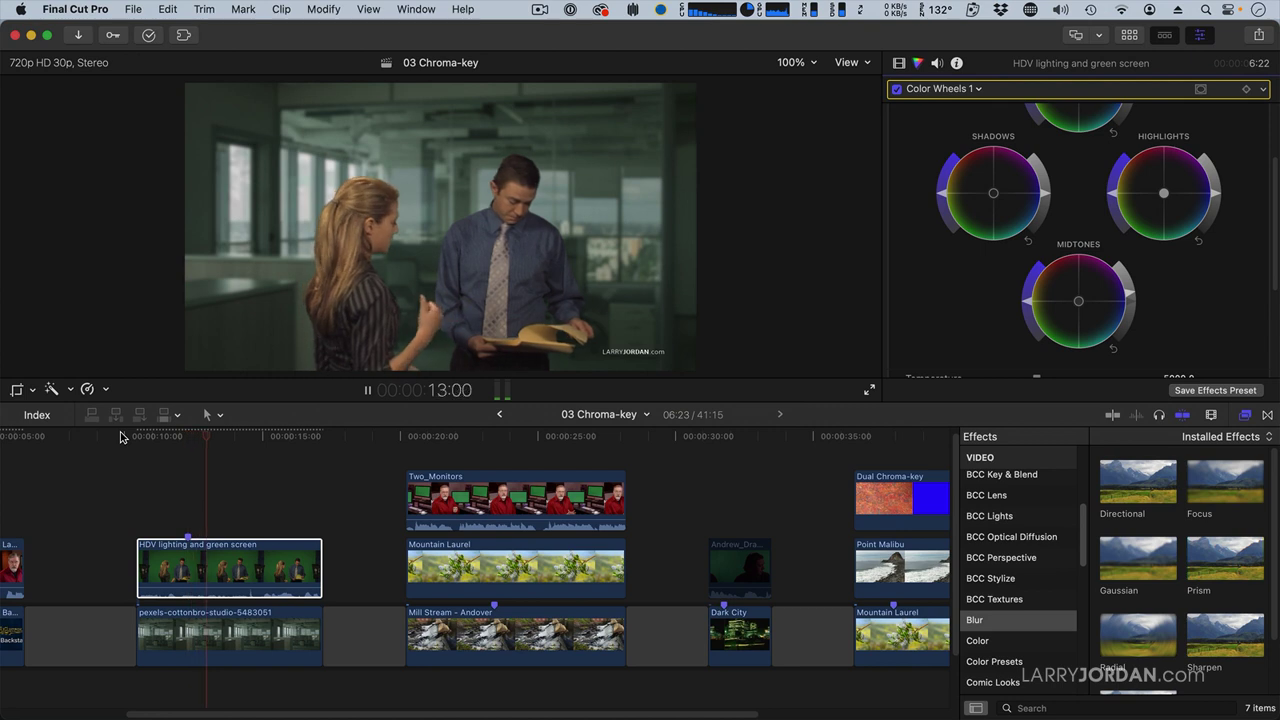
{"action": "key", "text": "space"}
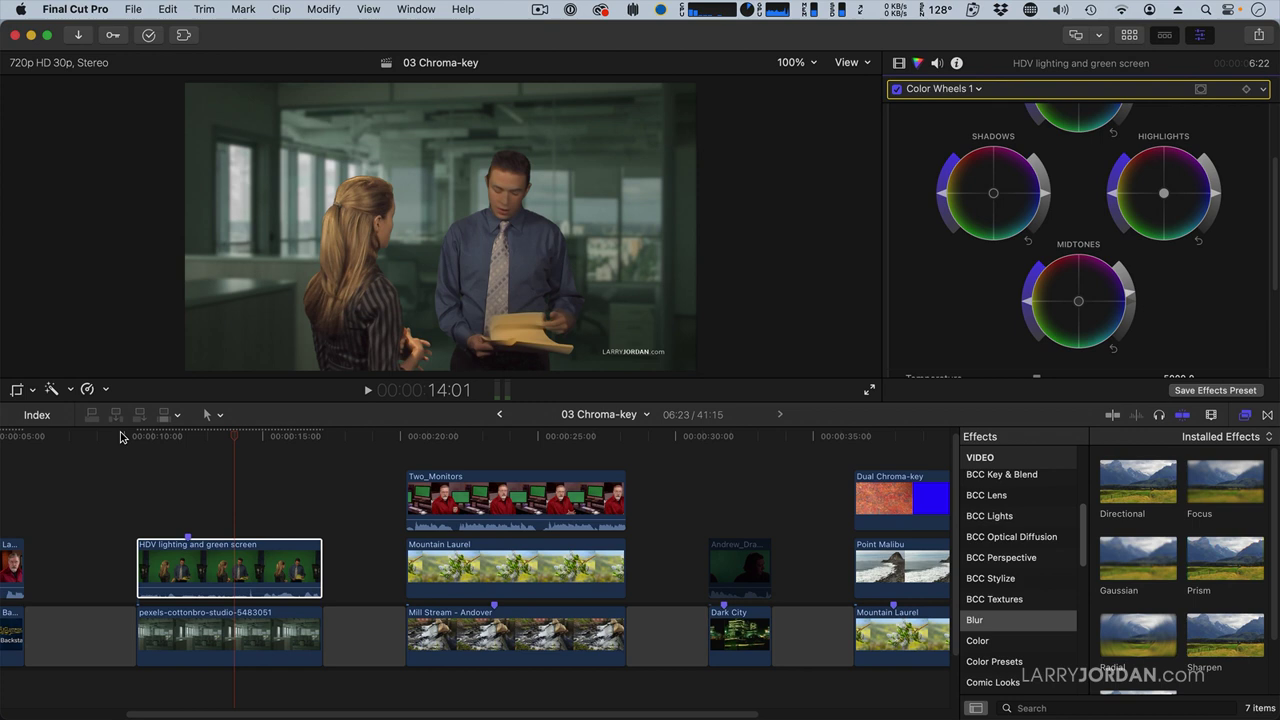
{"action": "left_click", "coordinate": [441, 436]}
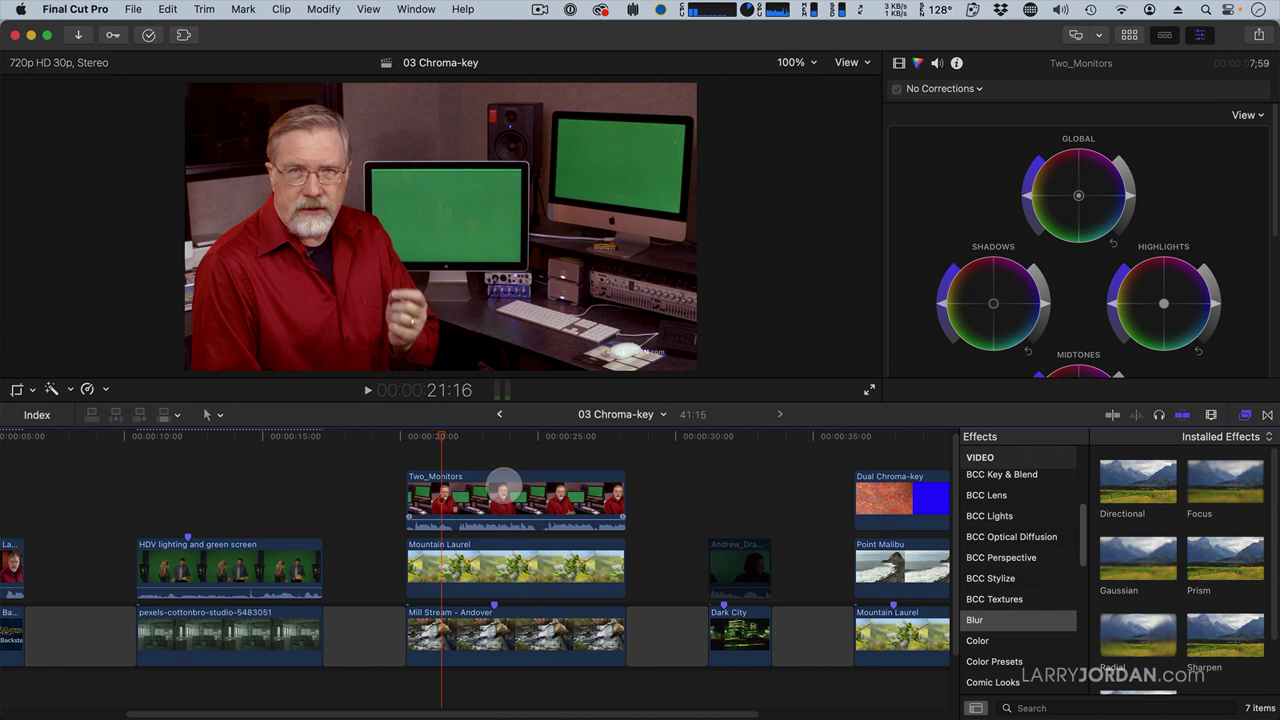
Apply a Keyer effect to the Two_Monitors clip.
{"action": "left_click", "coordinate": [504, 487]}
{"action": "scroll", "coordinate": [972, 546], "scroll_direction": "down", "scroll_amount": 5}
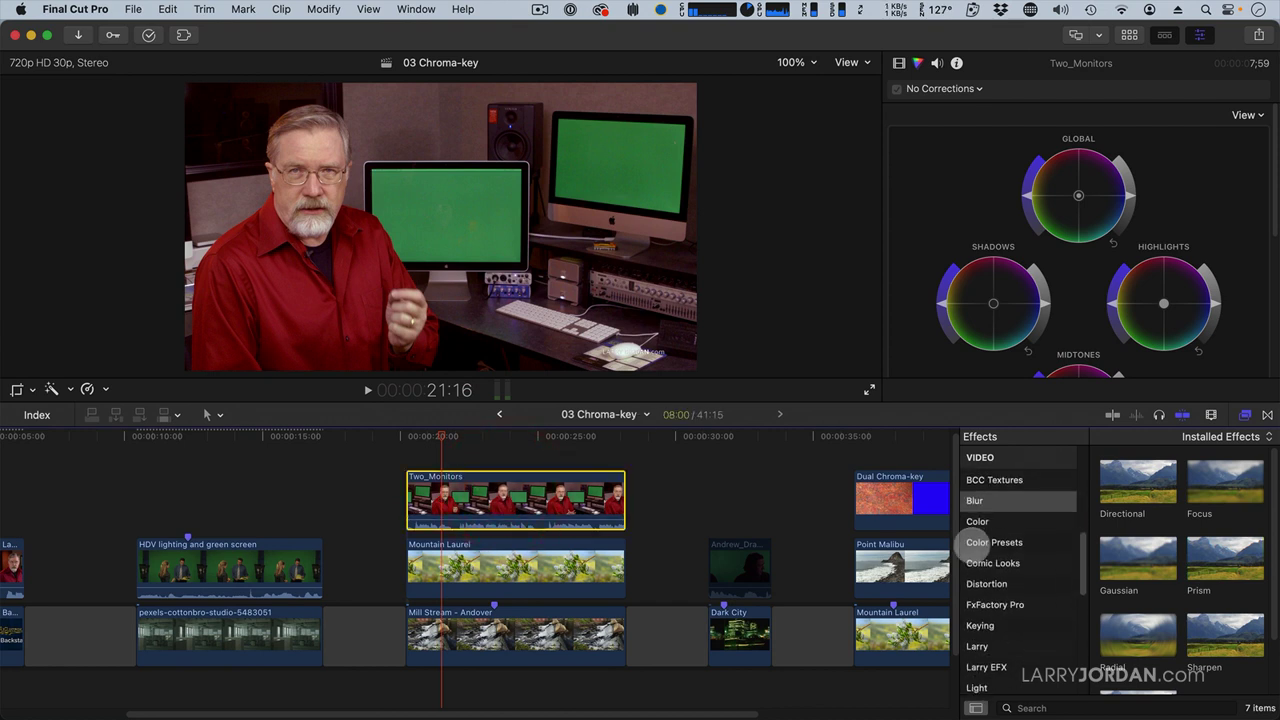
{"action": "left_click", "coordinate": [980, 595]}
{"action": "left_click_drag", "start_coordinate": [1137, 515], "coordinate": [520, 500]}
Shrink Mountain Laurel, tilt it about 5°, and place it in the left monitor.
{"action": "left_click", "coordinate": [521, 572]}
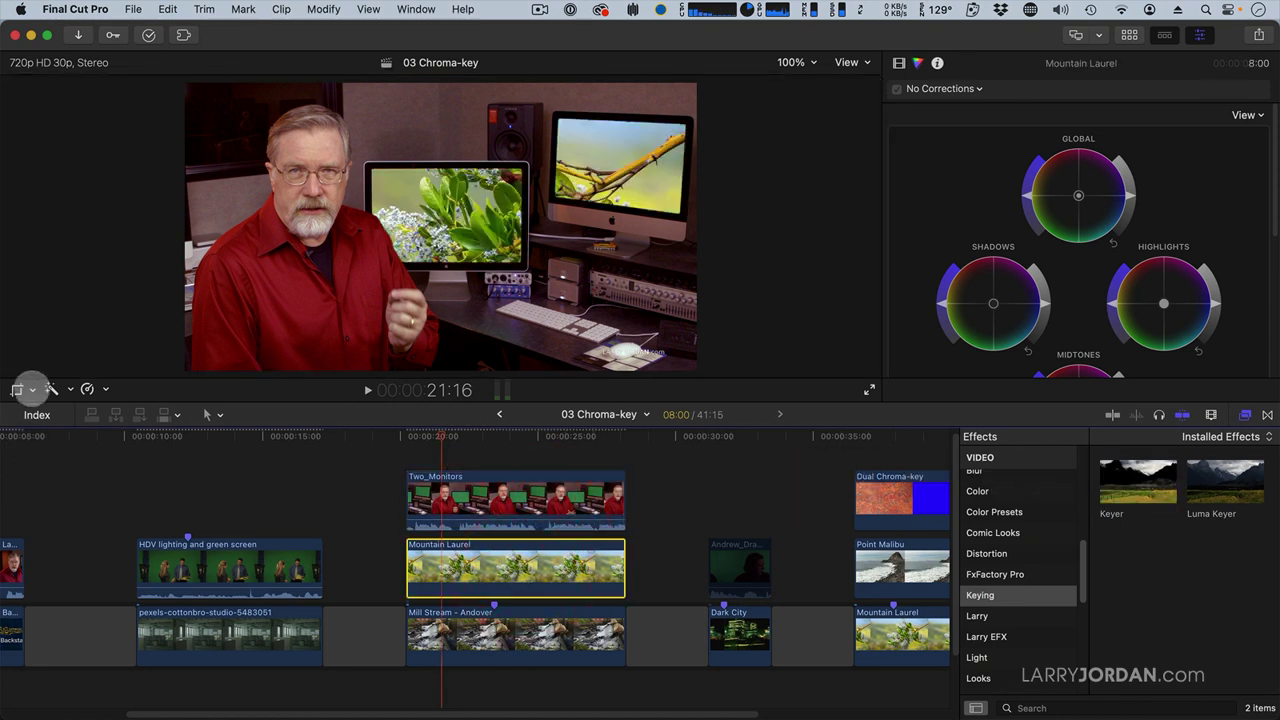
{"action": "left_click", "coordinate": [32, 390]}
{"action": "left_click", "coordinate": [45, 410]}
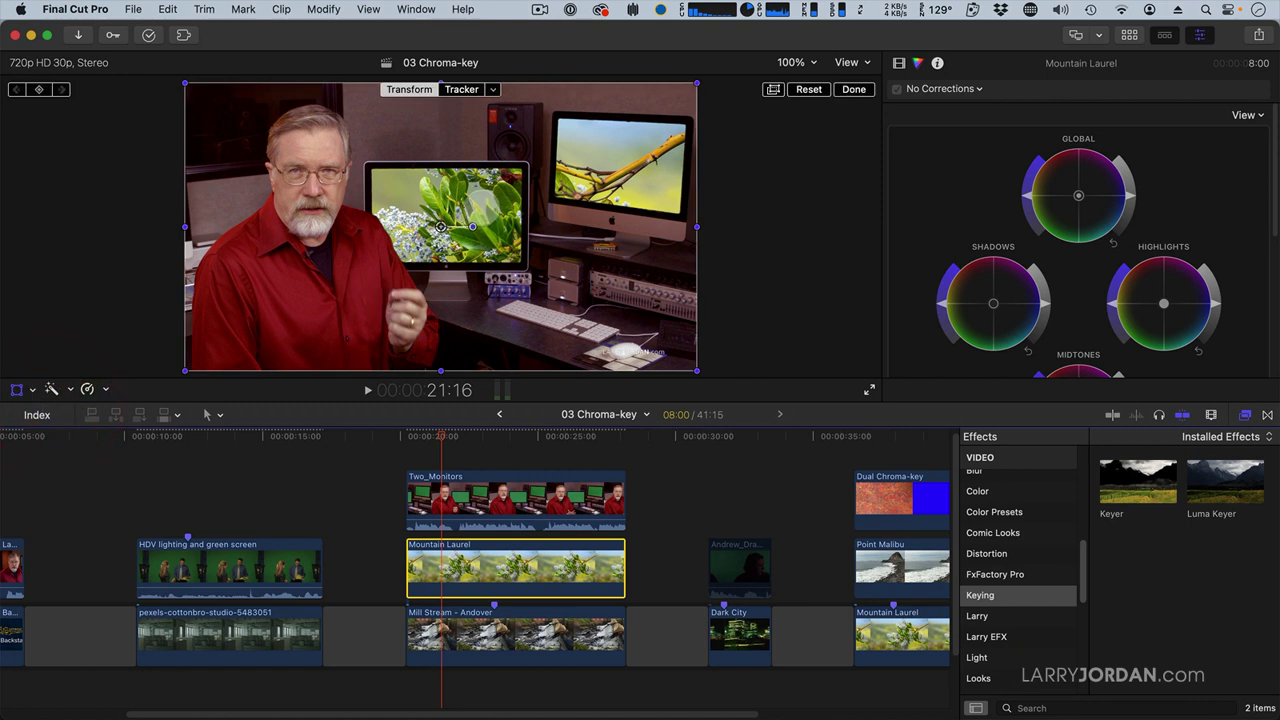
{"action": "left_click_drag", "start_coordinate": [696, 84], "coordinate": [543, 166]}
{"action": "left_click_drag", "start_coordinate": [437, 214], "coordinate": [445, 211]}
{"action": "mouse_move", "coordinate": [538, 155]}
{"action": "left_mouse_down"}
{"action": "mouse_move", "coordinate": [578, 120]}
{"action": "mouse_move", "coordinate": [523, 166]}
{"action": "left_mouse_up"}
{"action": "left_click_drag", "start_coordinate": [471, 211], "coordinate": [445, 210]}
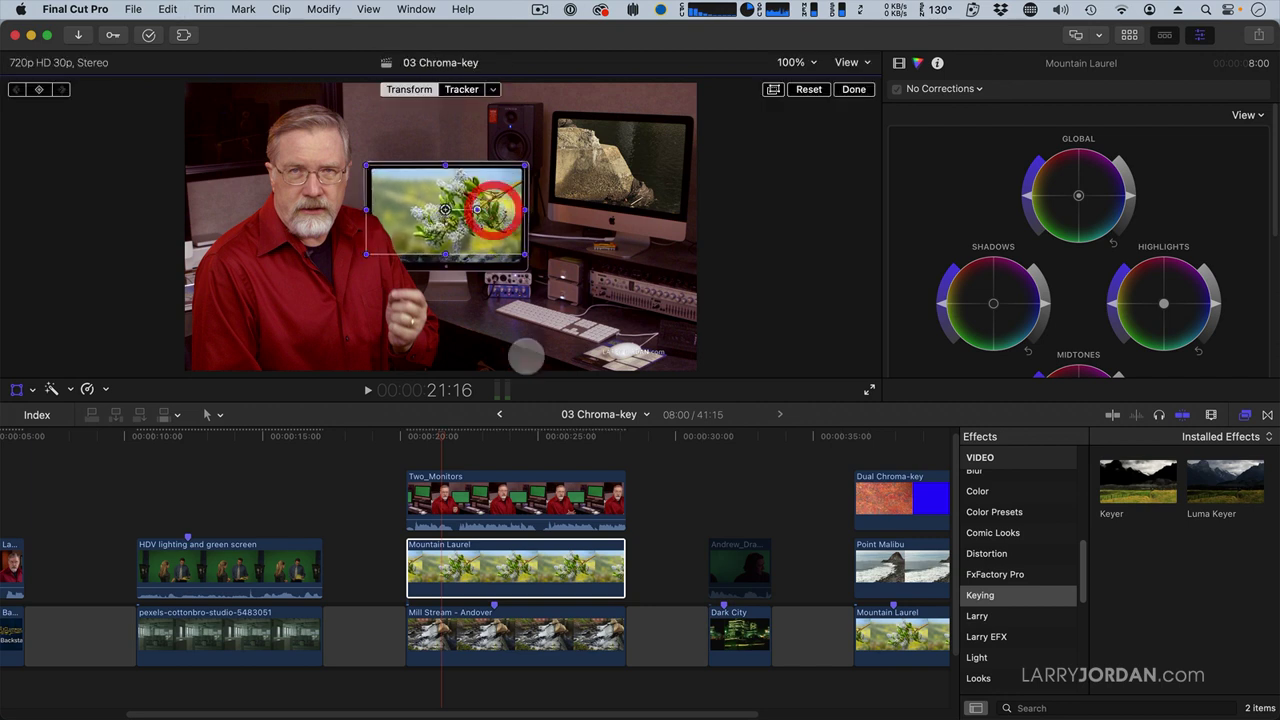
{"action": "left_click", "coordinate": [561, 617]}
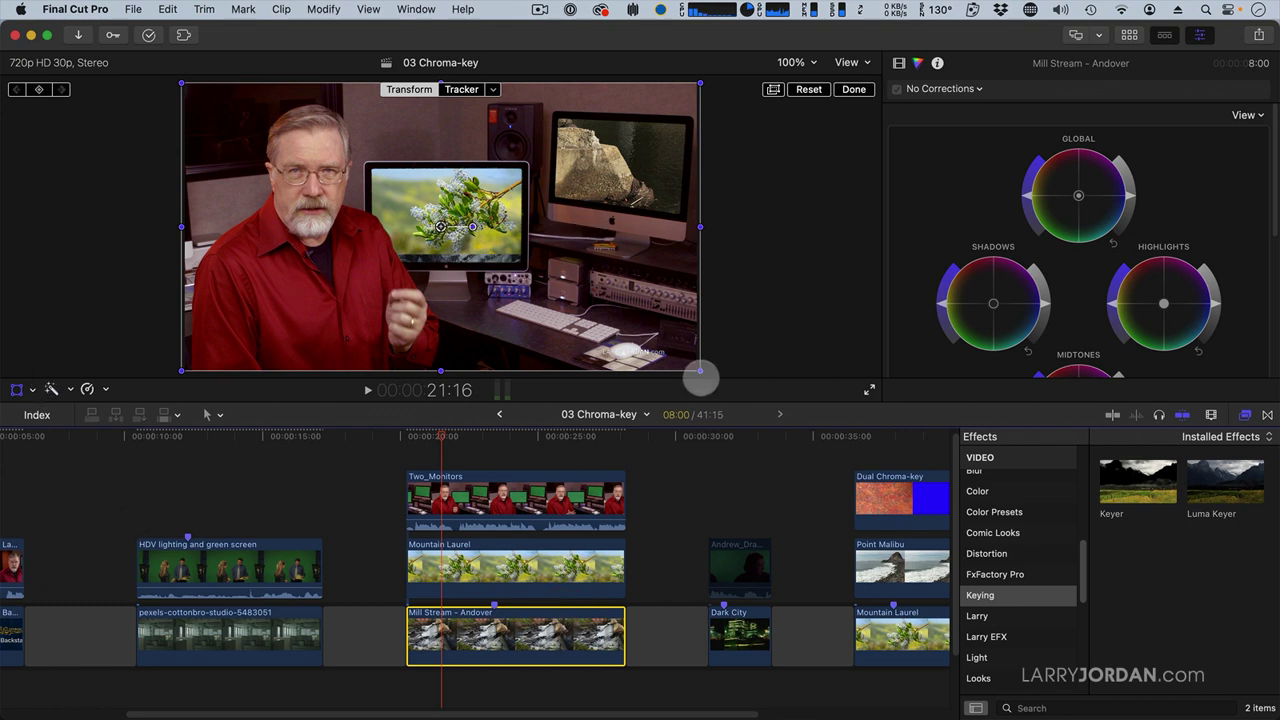
Scale Mill Stream - Andover to about 30%, tilt it -6°, and fit it over the right monitor.
{"action": "left_click_drag", "start_coordinate": [699, 371], "coordinate": [707, 189]}
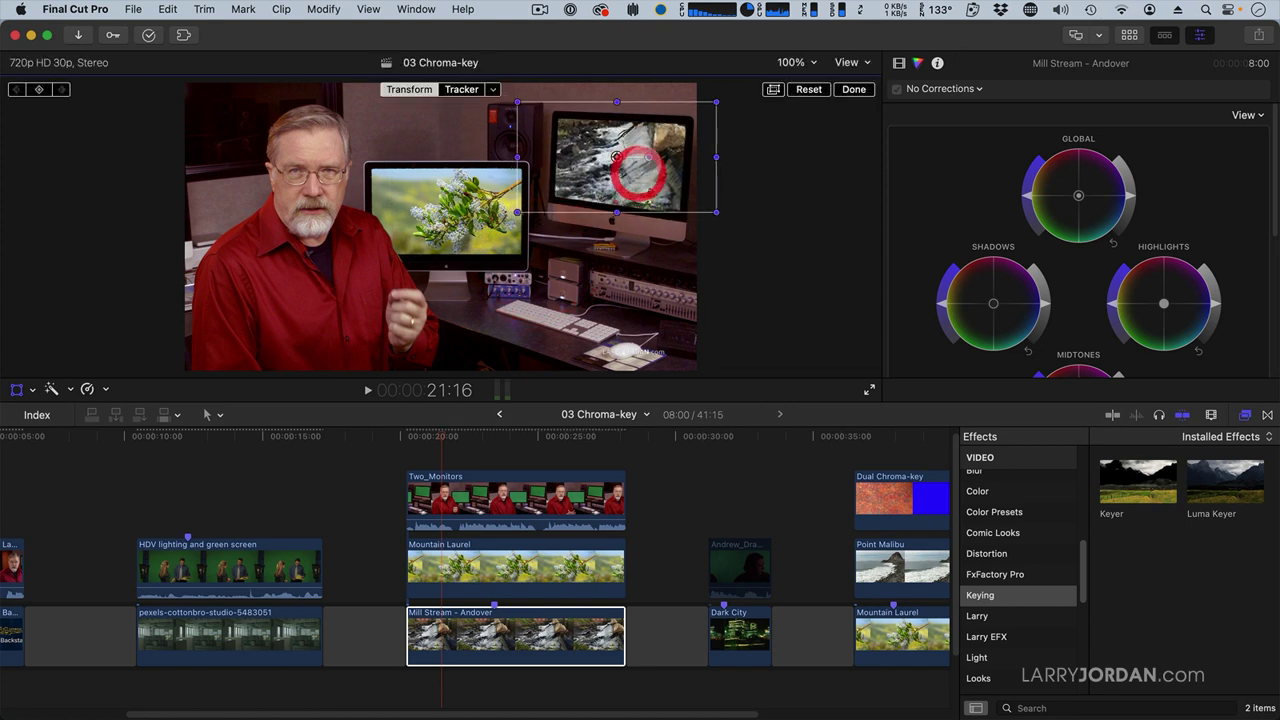
{"action": "left_click_drag", "start_coordinate": [648, 157], "coordinate": [649, 160]}
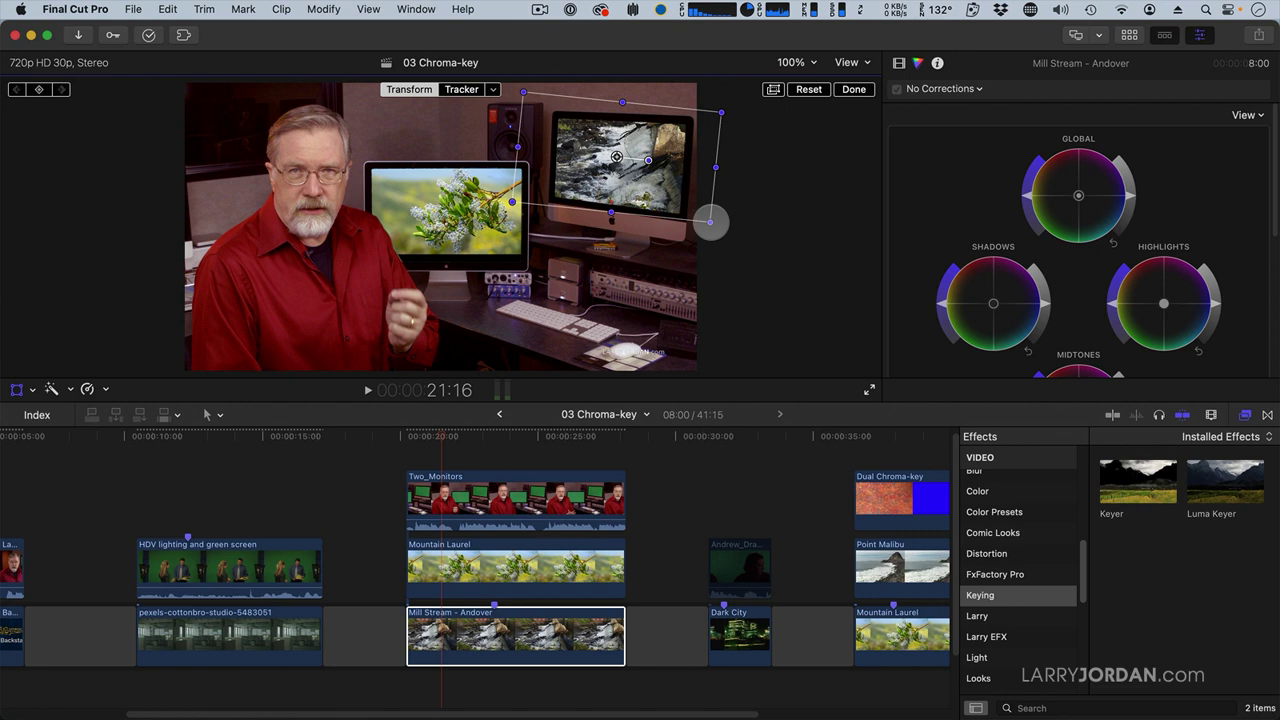
{"action": "left_click_drag", "start_coordinate": [710, 221], "coordinate": [690, 208]}
{"action": "left_click_drag", "start_coordinate": [617, 162], "coordinate": [620, 162]}
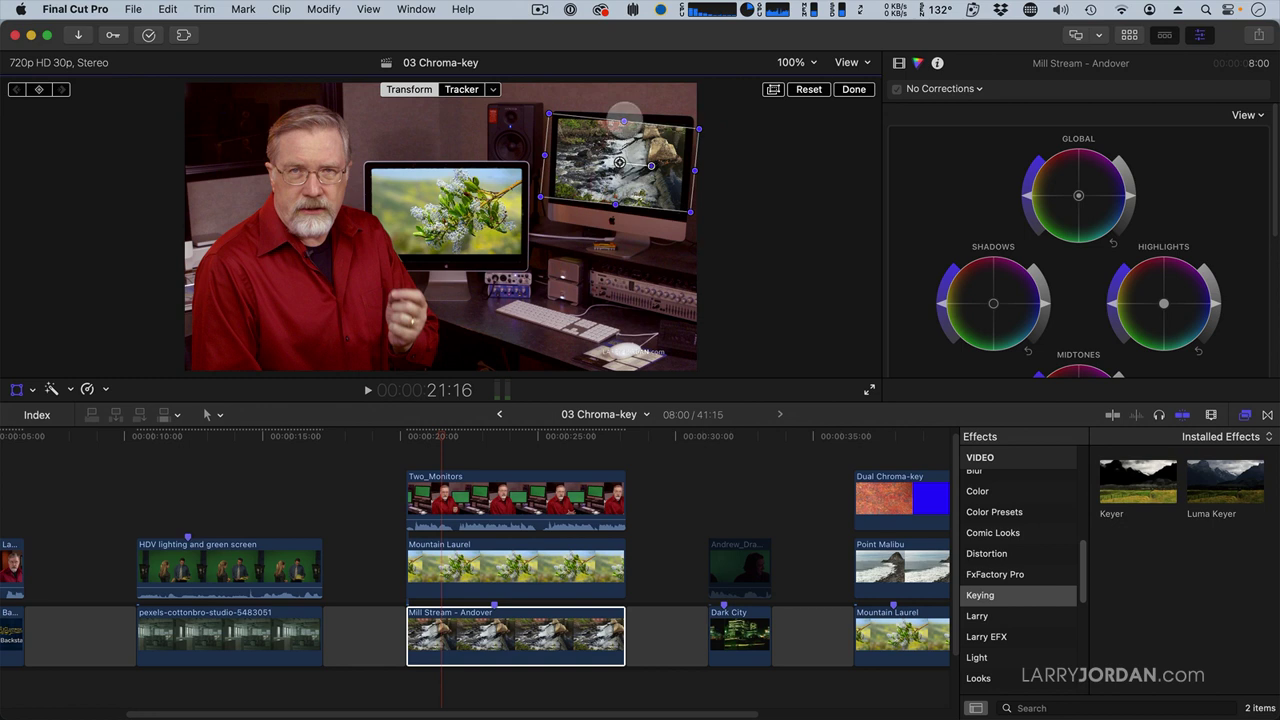
{"action": "left_click_drag", "start_coordinate": [623, 117], "coordinate": [625, 116]}
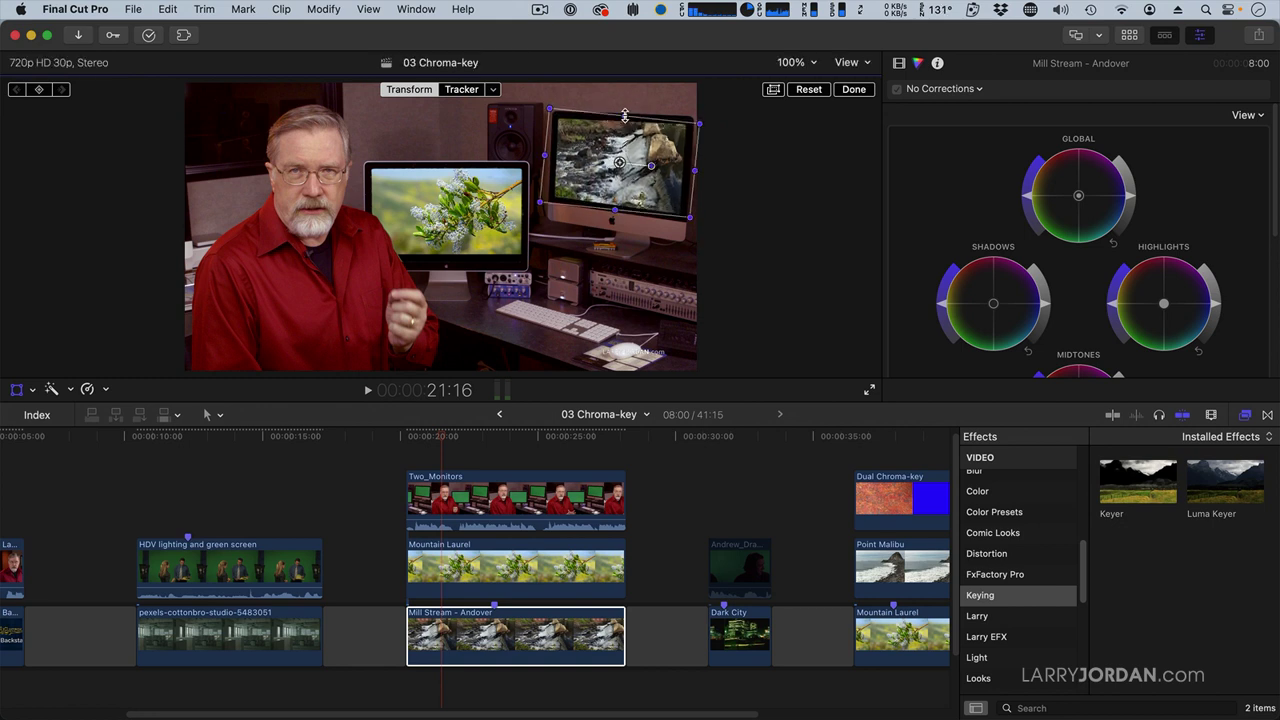
{"action": "left_click_drag", "start_coordinate": [620, 162], "coordinate": [619, 162]}
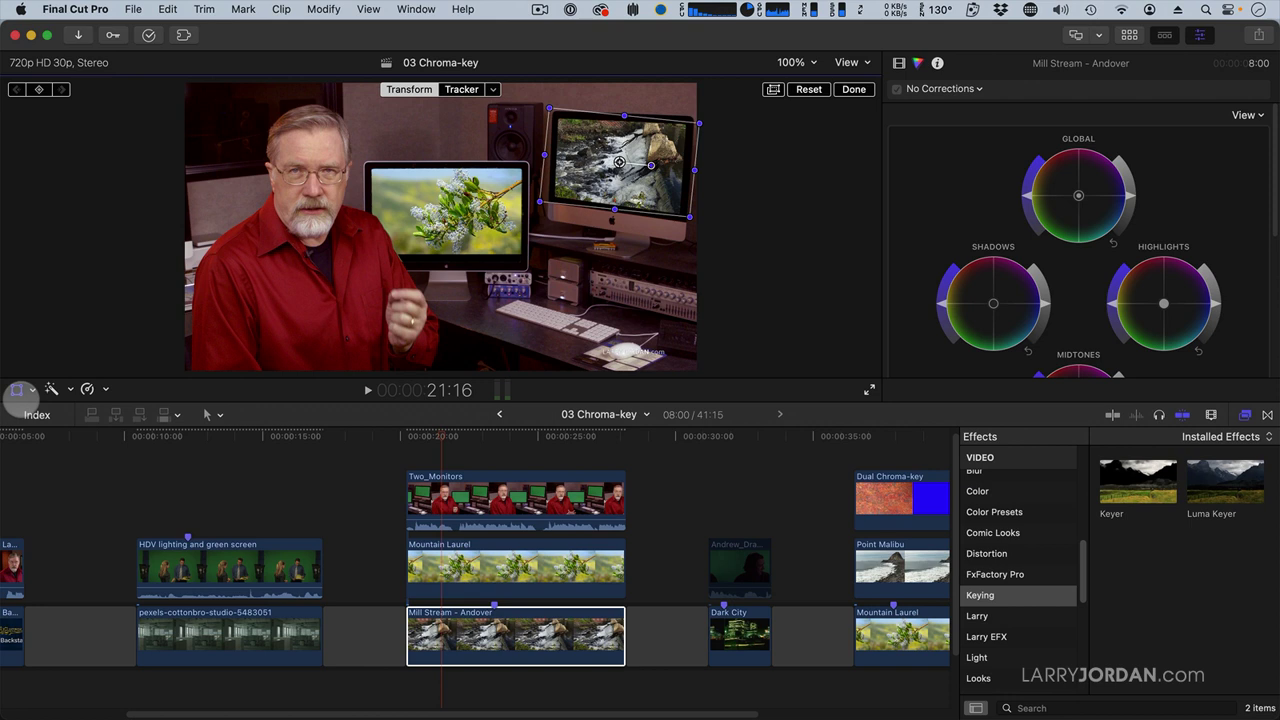
{"action": "left_click", "coordinate": [18, 389]}
Distort the Mill Stream - Andover inset's four corners to fit the right monitor's screen.
{"action": "left_click", "coordinate": [32, 389]}
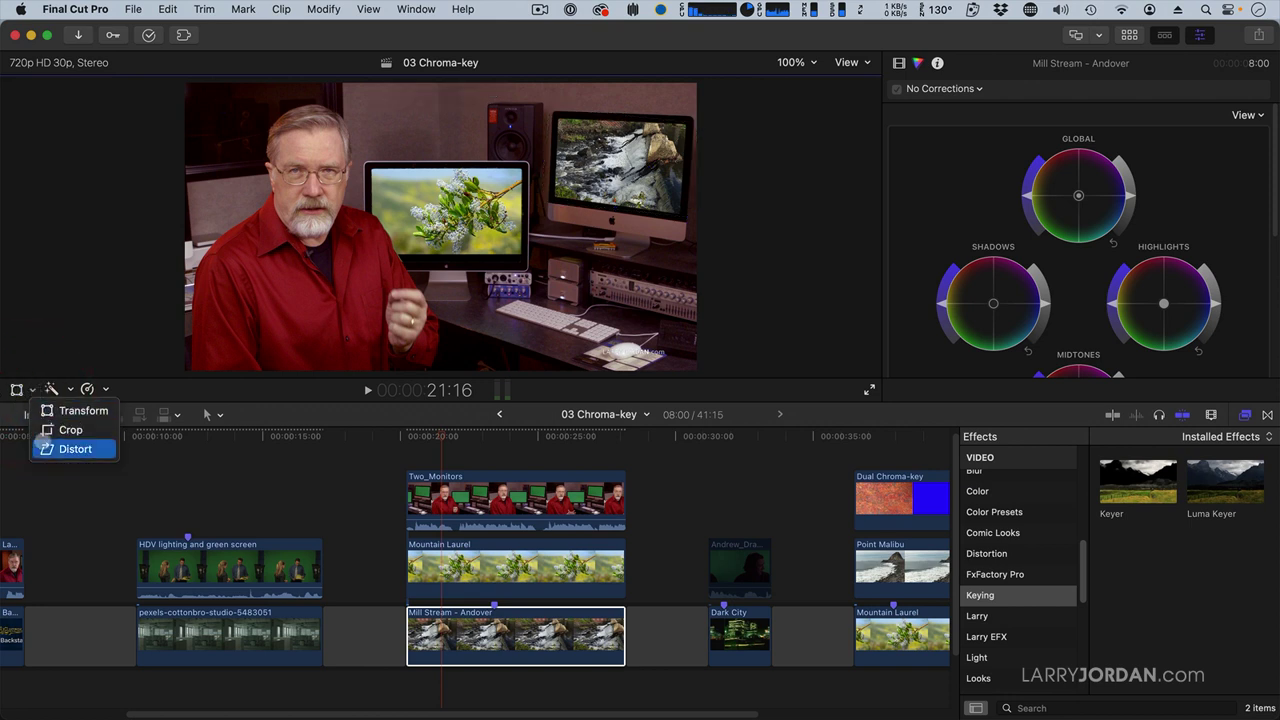
{"action": "left_click", "coordinate": [45, 445]}
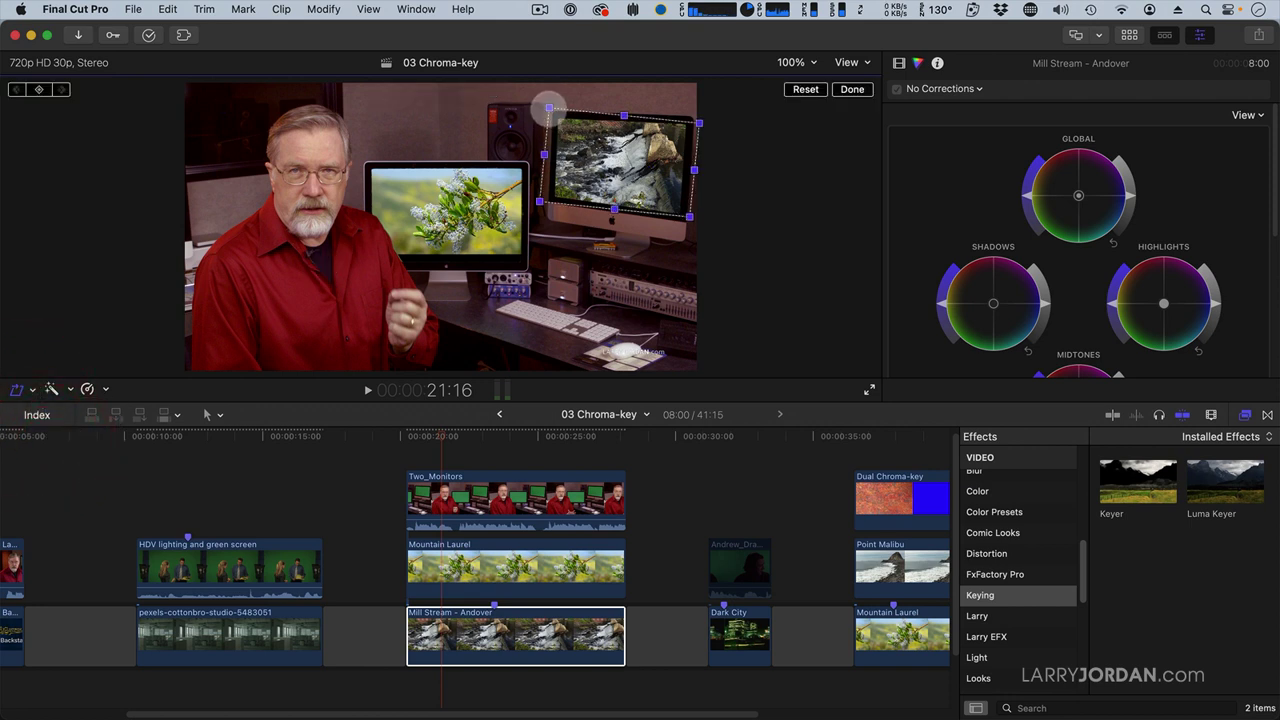
{"action": "left_click_drag", "start_coordinate": [547, 117], "coordinate": [556, 115]}
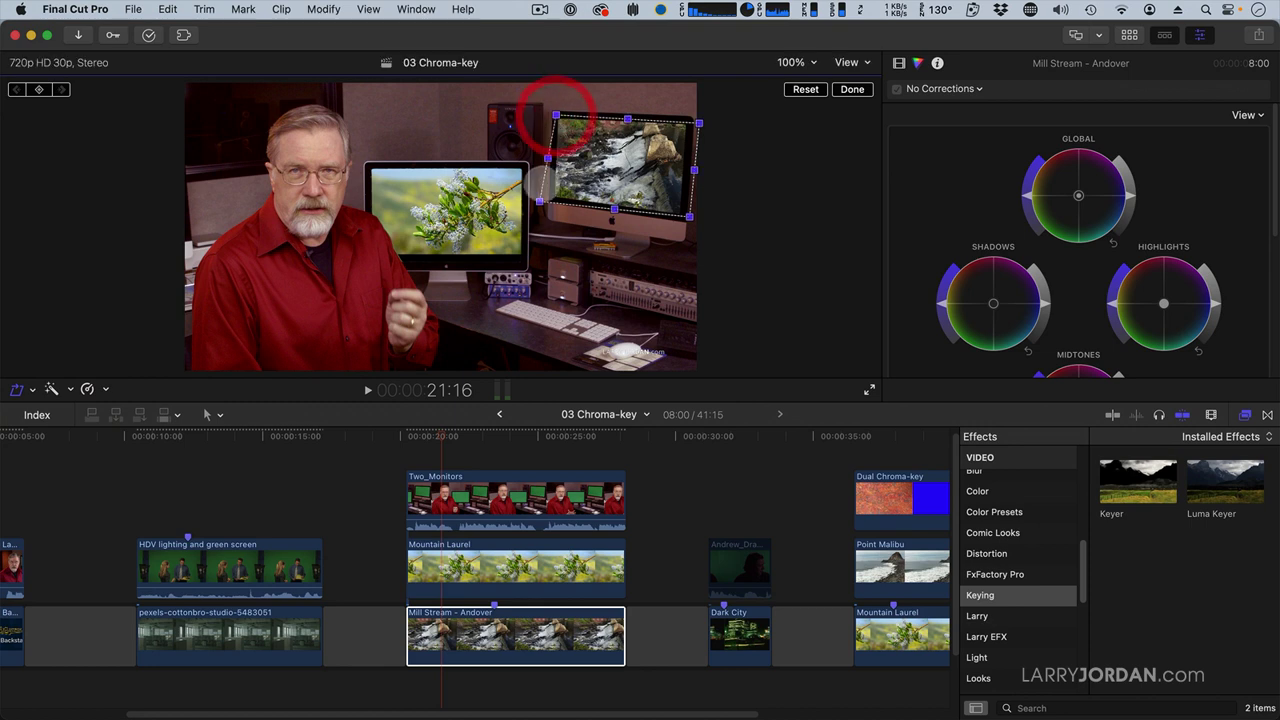
{"action": "left_click_drag", "start_coordinate": [539, 201], "coordinate": [552, 200]}
{"action": "left_click_drag", "start_coordinate": [694, 171], "coordinate": [695, 170]}
{"action": "left_click_drag", "start_coordinate": [688, 214], "coordinate": [681, 216]}
{"action": "left_click_drag", "start_coordinate": [701, 124], "coordinate": [688, 122]}
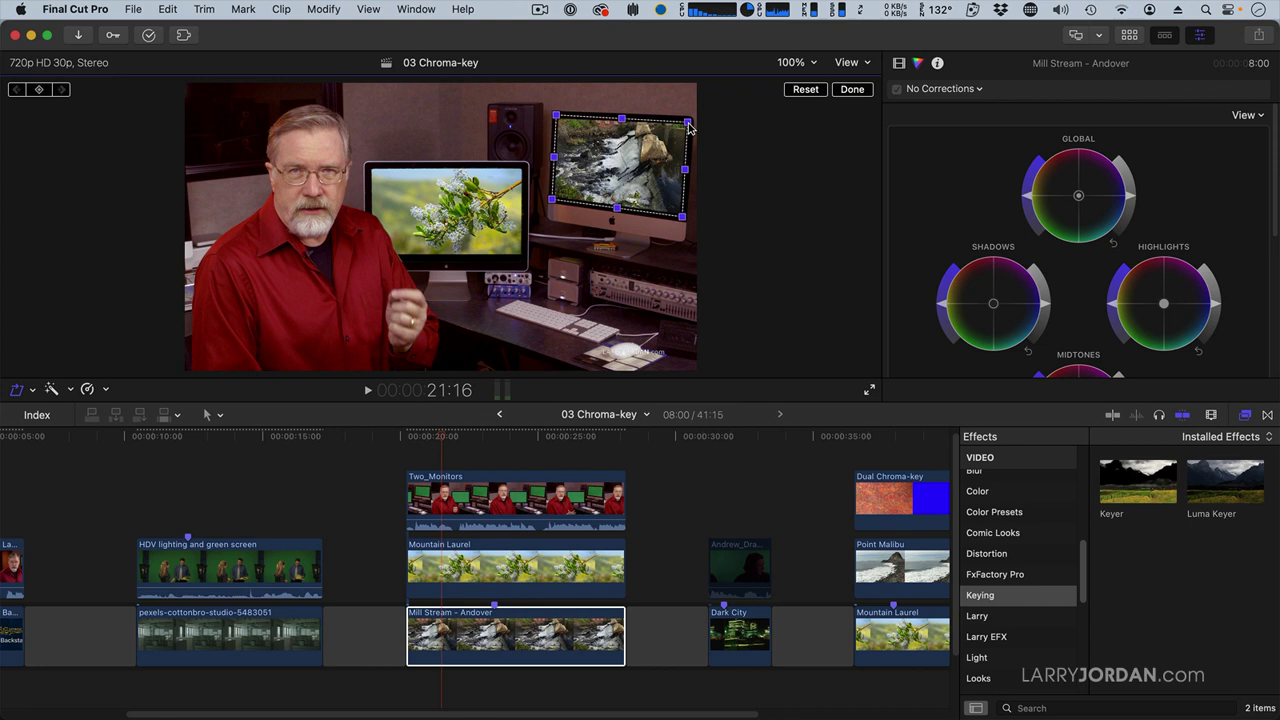
{"action": "left_click", "coordinate": [852, 89]}
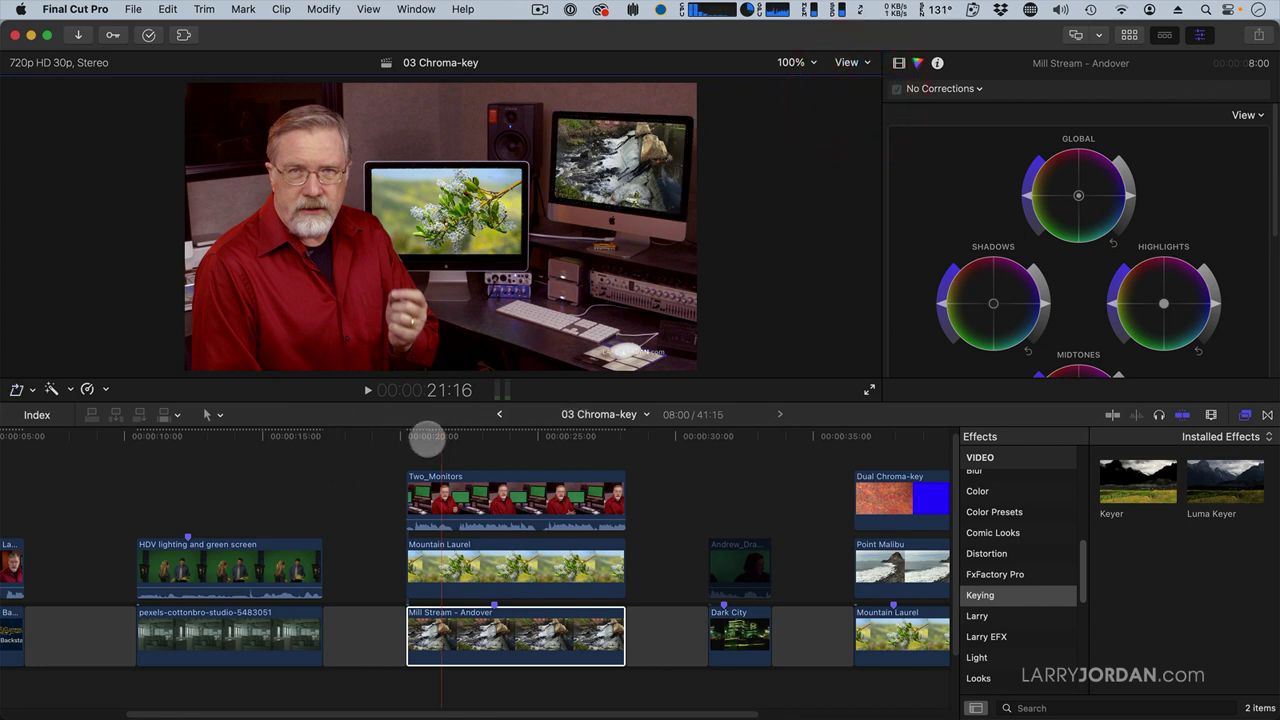
Play back the two-monitor composite with Mountain Laurel and Mill Stream insets.
{"action": "left_click", "coordinate": [424, 437]}
{"action": "key", "text": "space"}
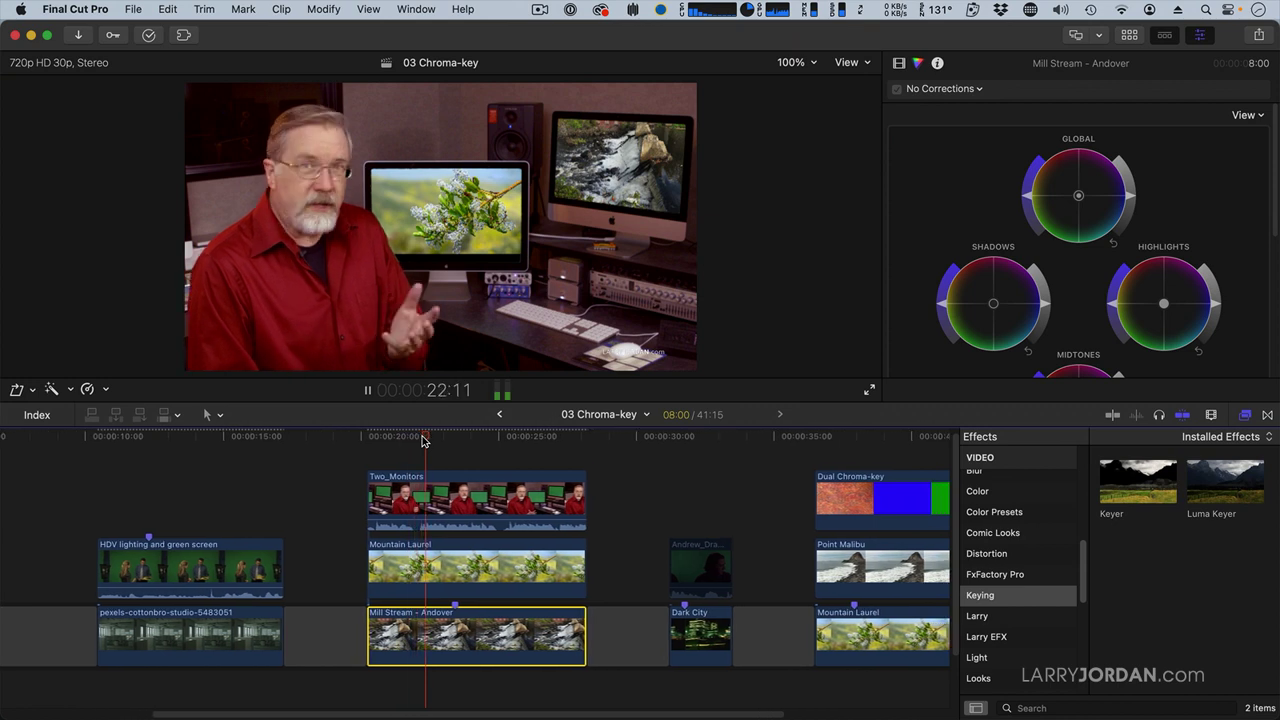
{"action": "key", "text": "space"}
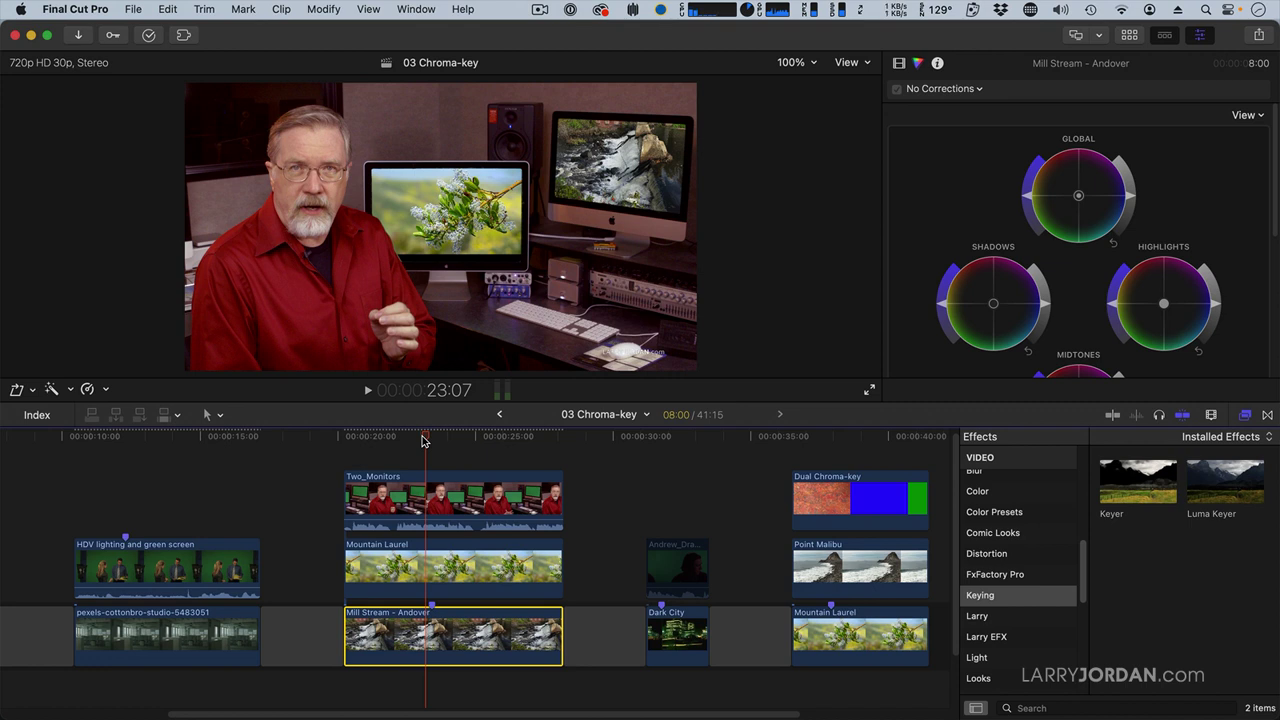
Enable Andrew_Dramatic2 and apply the Keyer to remove its green over Dark City.
{"action": "left_click", "coordinate": [668, 436]}
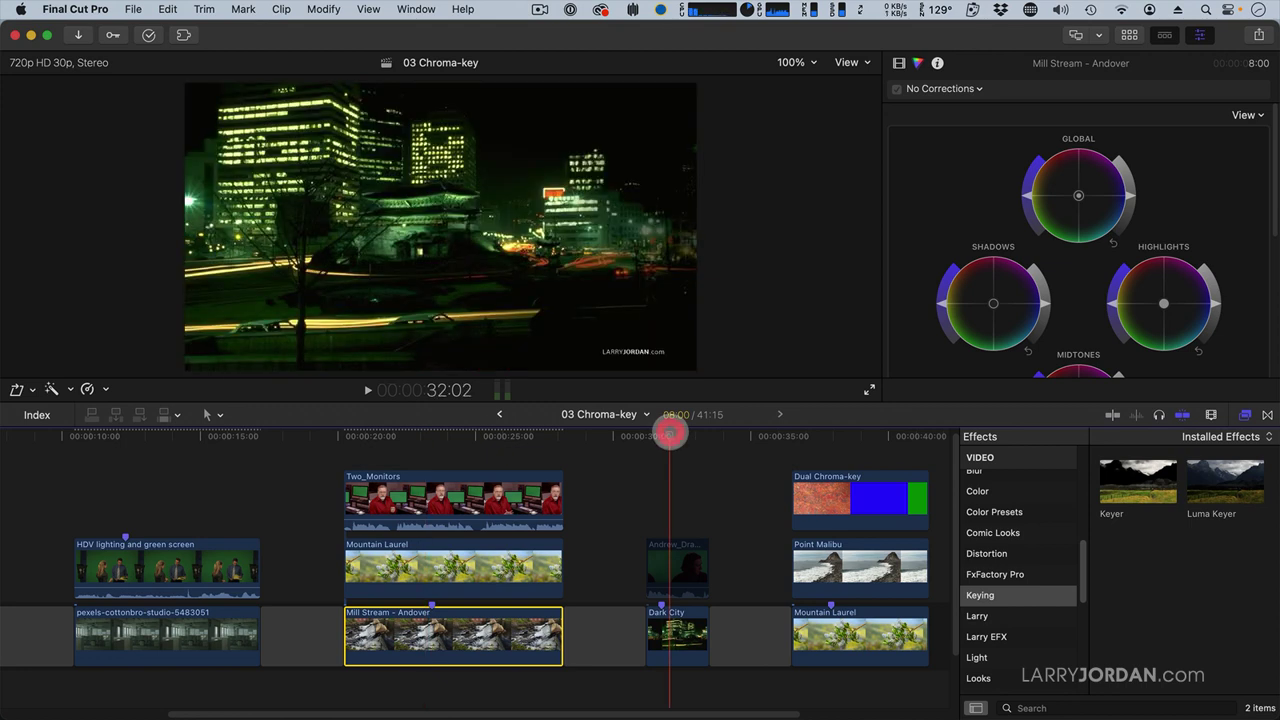
{"action": "left_click", "coordinate": [692, 562]}
{"action": "key", "text": "v"}
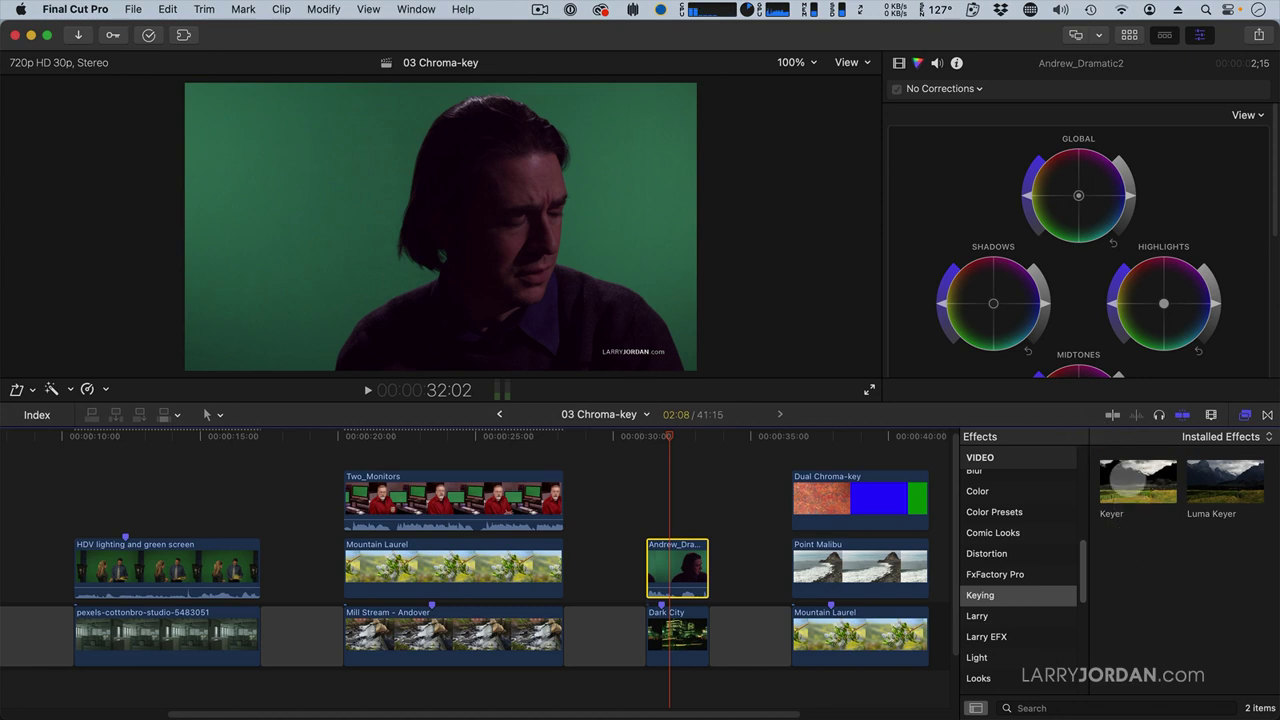
{"action": "left_click_drag", "start_coordinate": [1156, 492], "coordinate": [677, 562]}
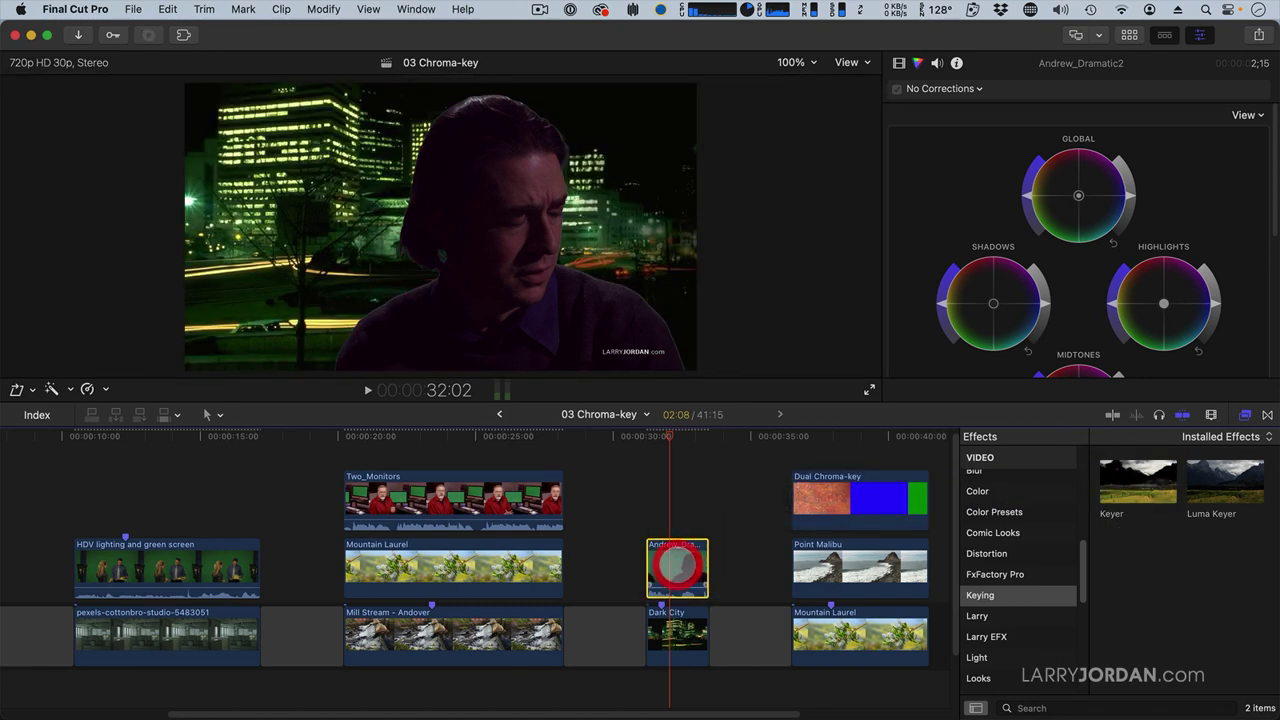
{"action": "left_click", "coordinate": [666, 560]}
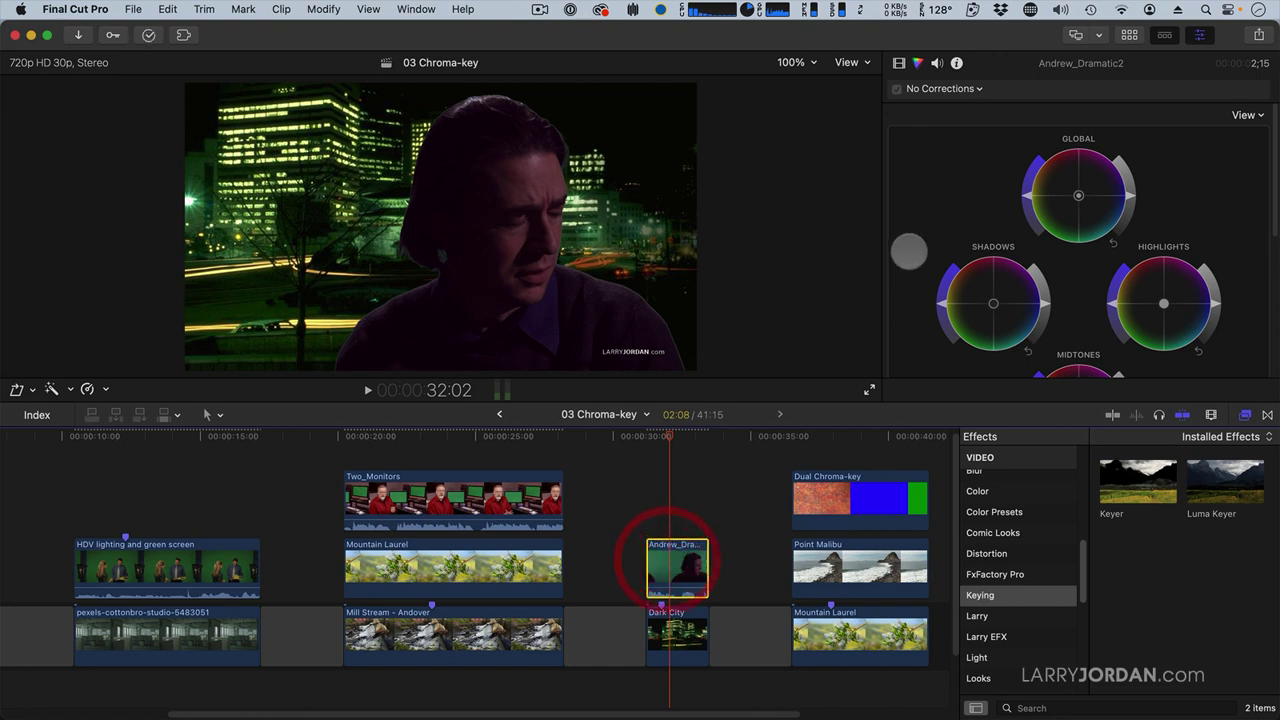
{"action": "left_click", "coordinate": [677, 628]}
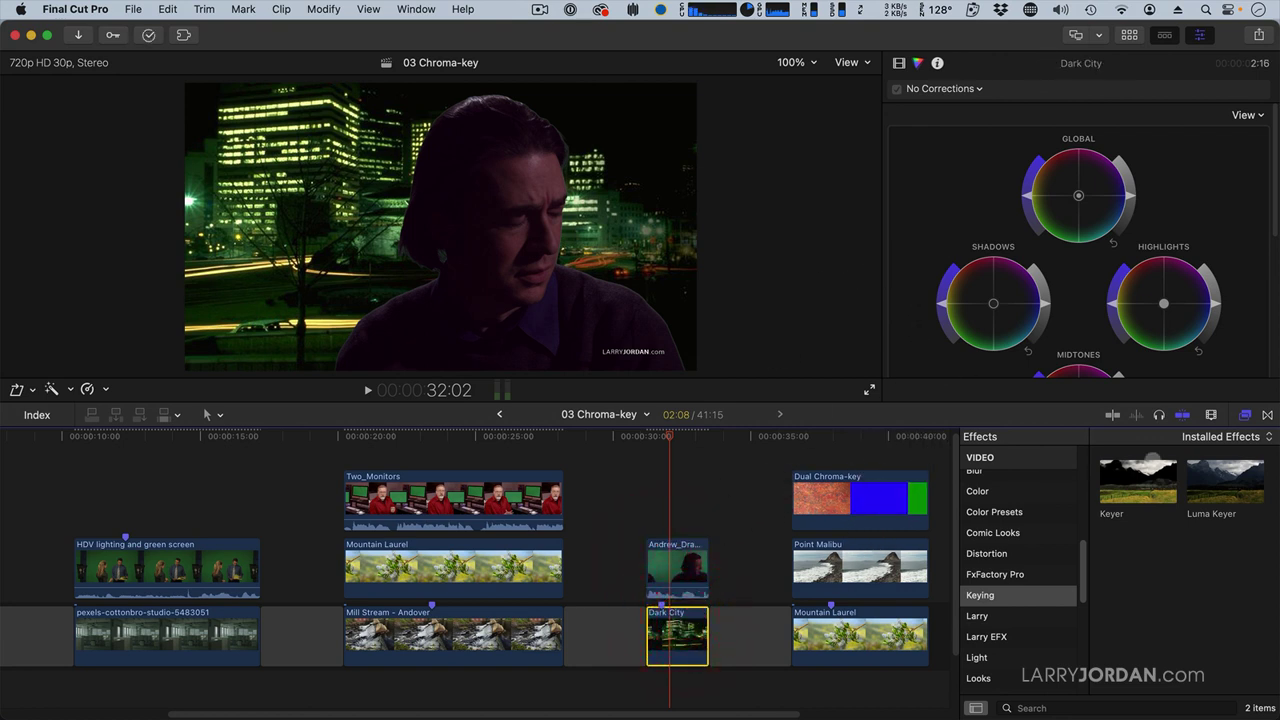
Add a Gaussian blur to the Dark City background and lower Amount to about 13.
{"action": "scroll", "coordinate": [1017, 475], "scroll_direction": "up", "scroll_amount": 1}
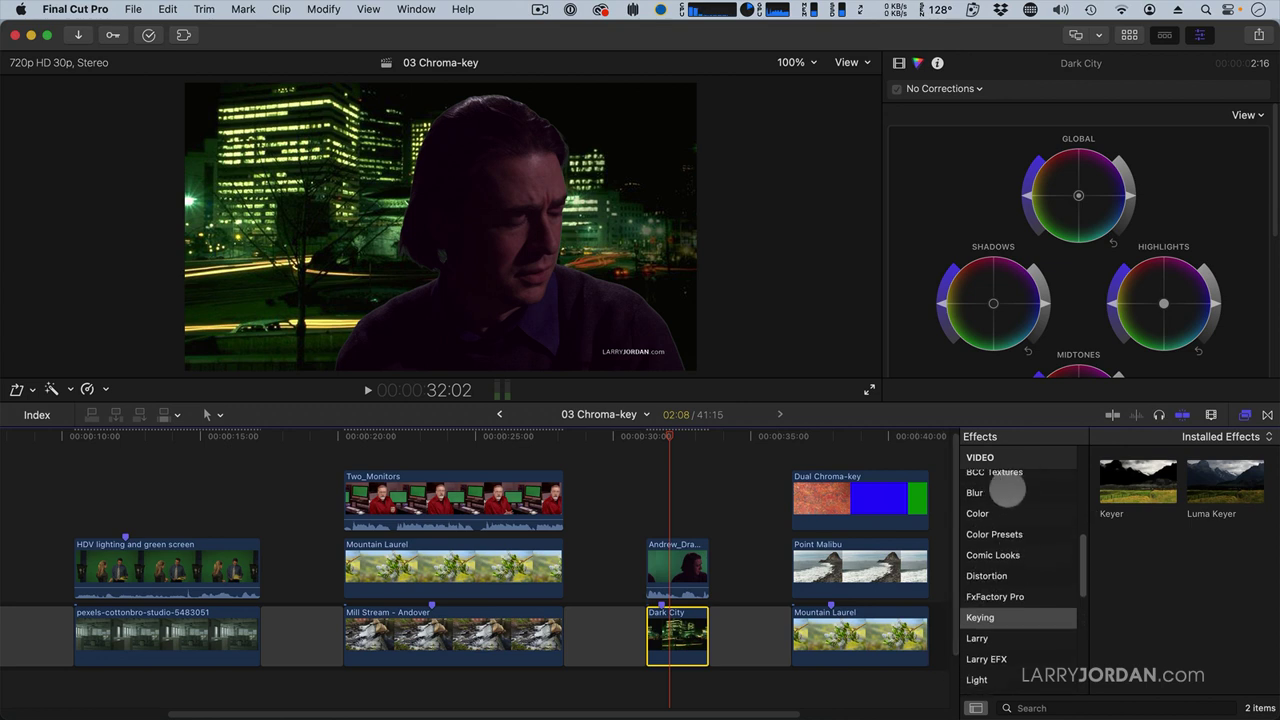
{"action": "left_click", "coordinate": [1014, 490]}
{"action": "left_click_drag", "start_coordinate": [1150, 560], "coordinate": [686, 630]}
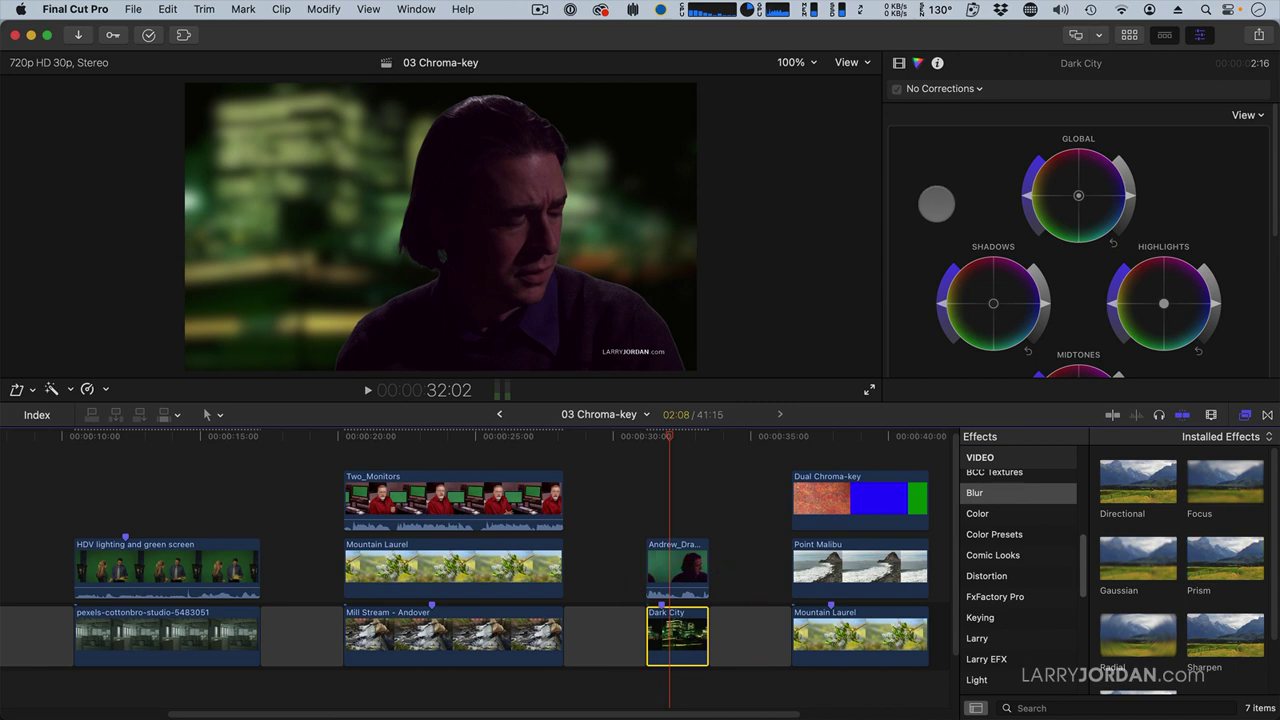
{"action": "left_click", "coordinate": [899, 62]}
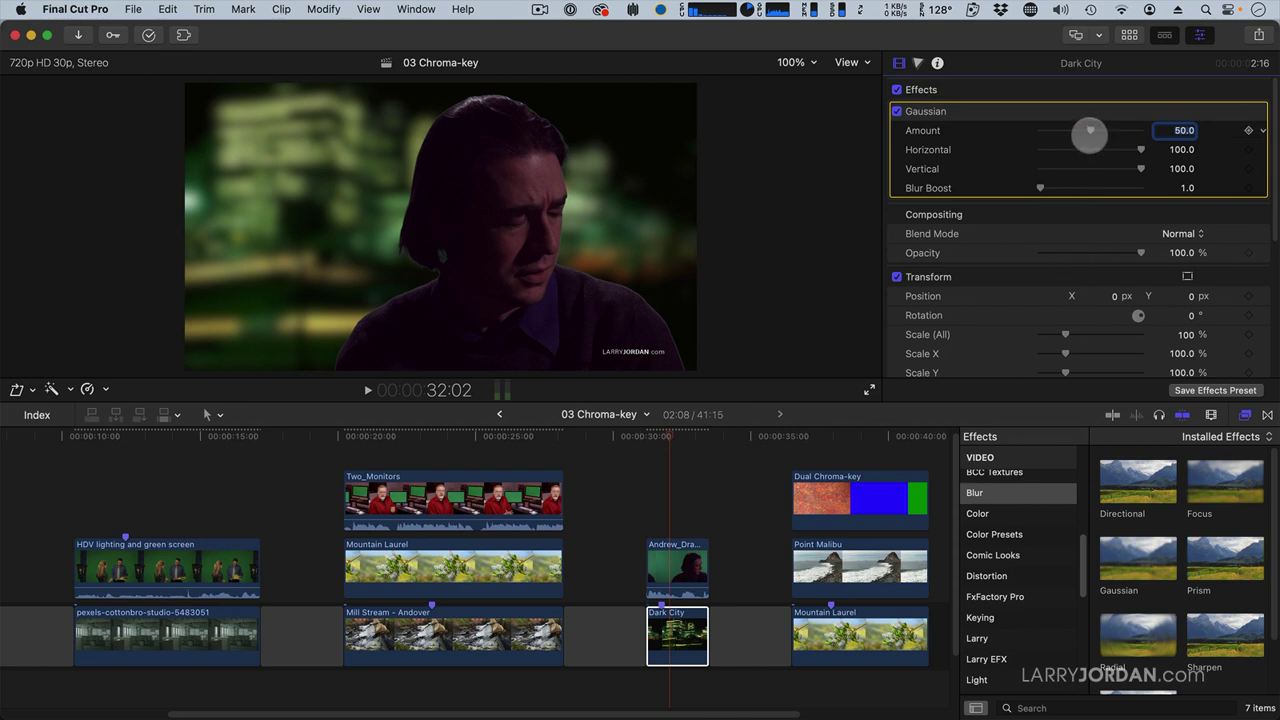
{"action": "left_click_drag", "start_coordinate": [1090, 130], "coordinate": [1051, 132]}
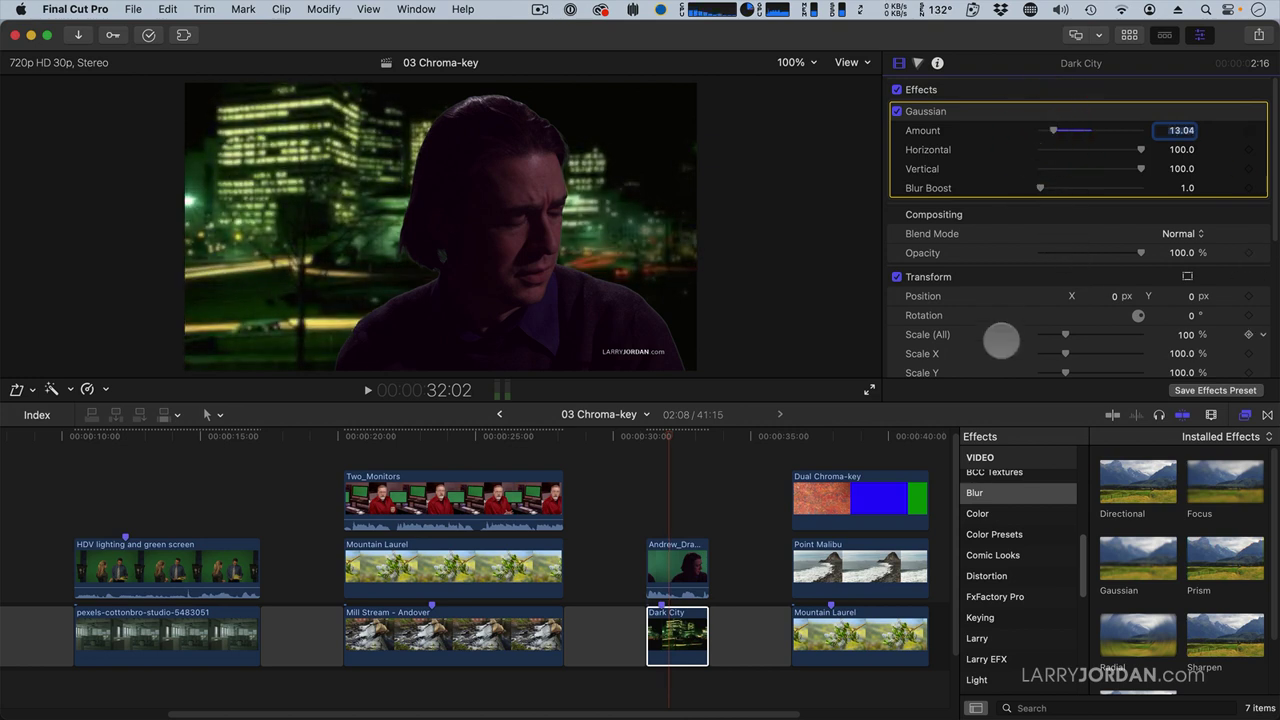
Slide the keyed Andrew_Dramatic2 presenter left in the frame.
{"action": "left_click", "coordinate": [674, 563]}
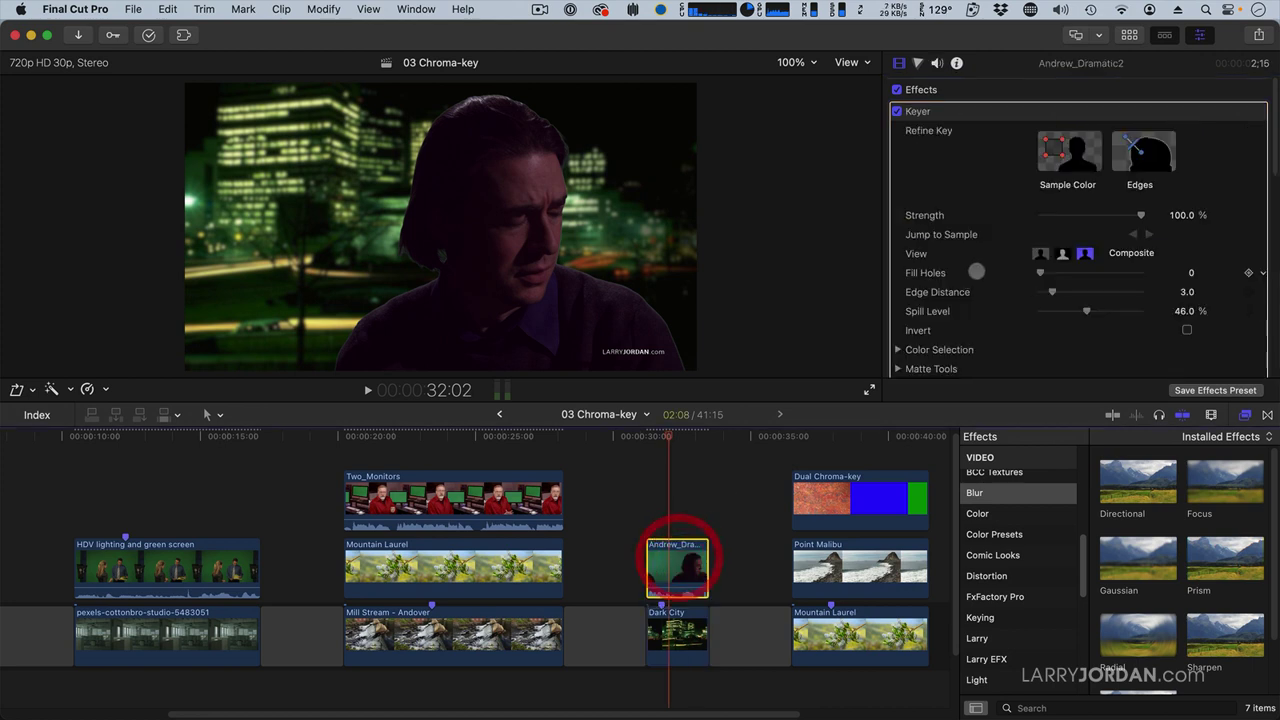
{"action": "scroll", "coordinate": [1020, 207], "scroll_direction": "down", "scroll_amount": 5}
{"action": "scroll", "coordinate": [1020, 207], "scroll_direction": "down", "scroll_amount": 2}
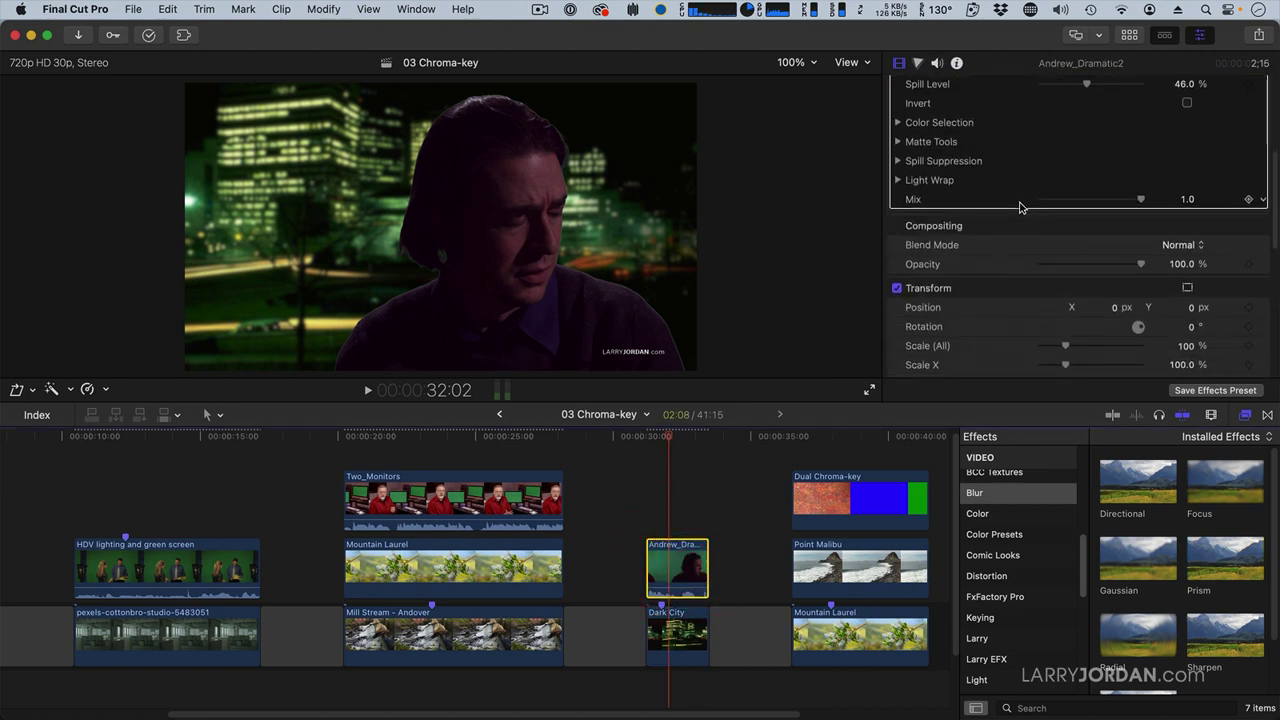
{"action": "left_click_drag", "start_coordinate": [1113, 307], "coordinate": [1055, 307]}
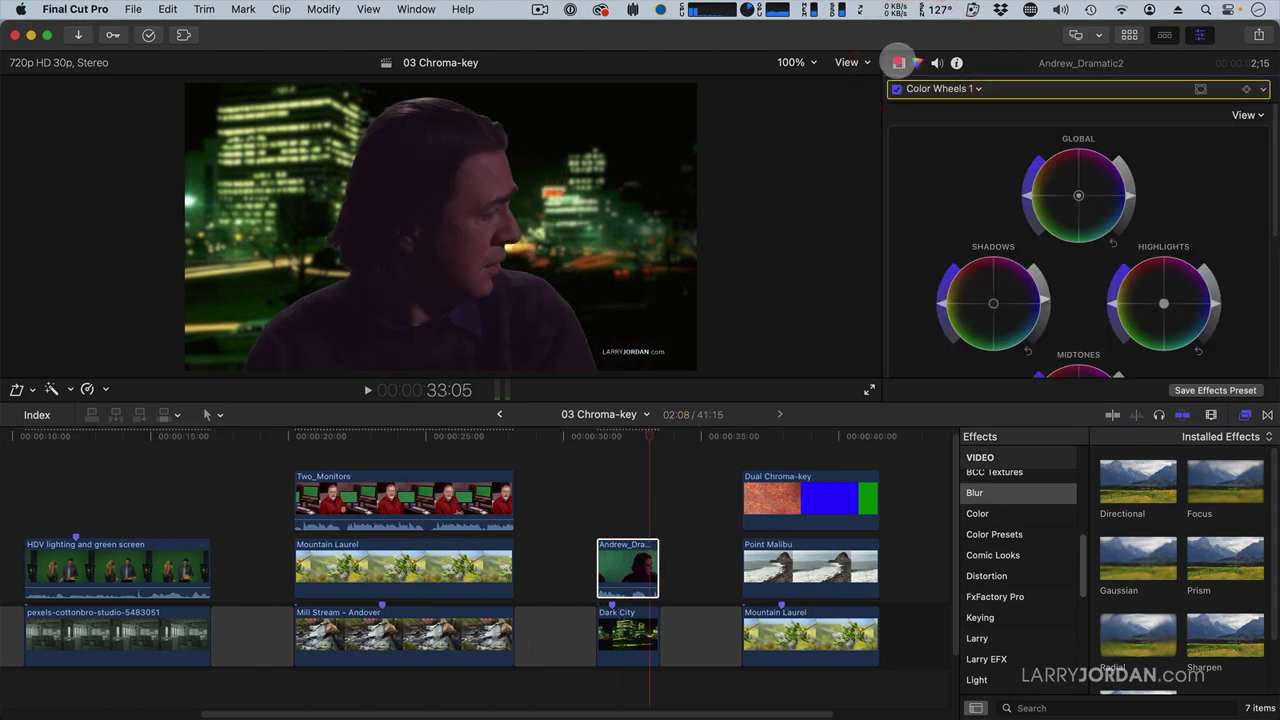
Set the Keyer's Matte Tools Shrink/Expand to -1.0.
{"action": "left_click", "coordinate": [898, 63]}
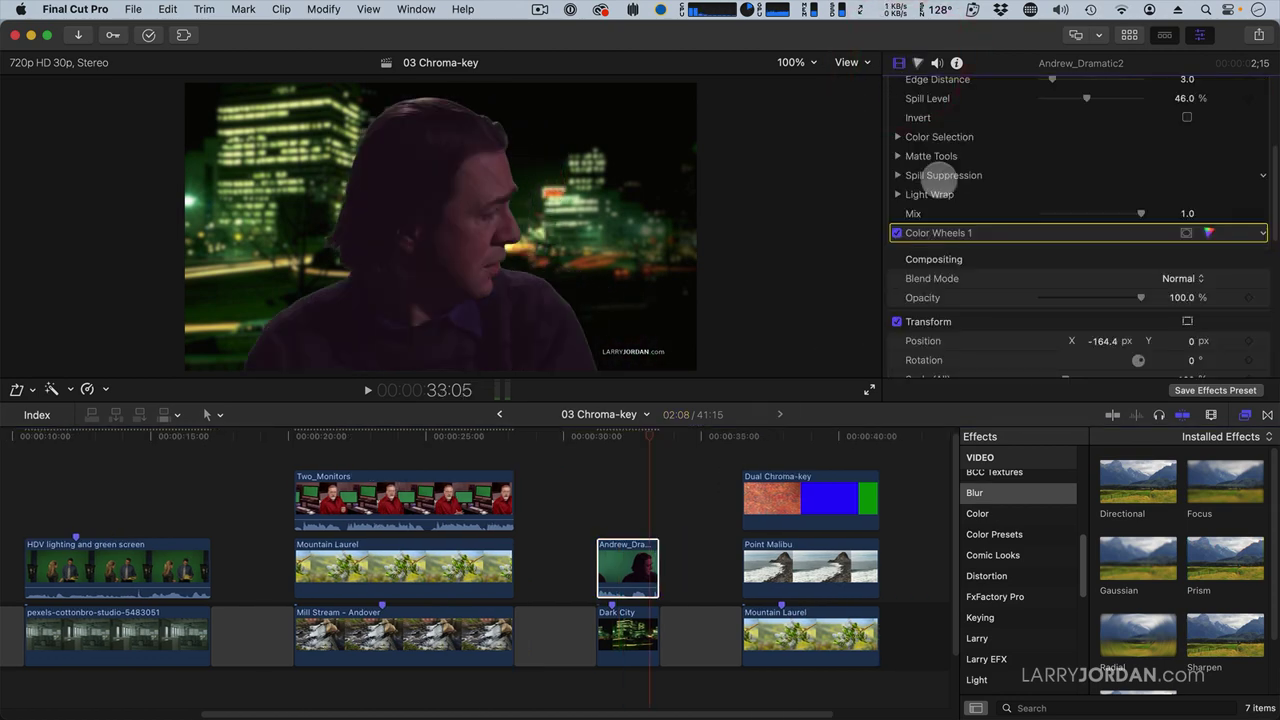
{"action": "scroll", "coordinate": [931, 171], "scroll_direction": "up", "scroll_amount": 5}
{"action": "scroll", "coordinate": [940, 320], "scroll_direction": "down", "scroll_amount": 2}
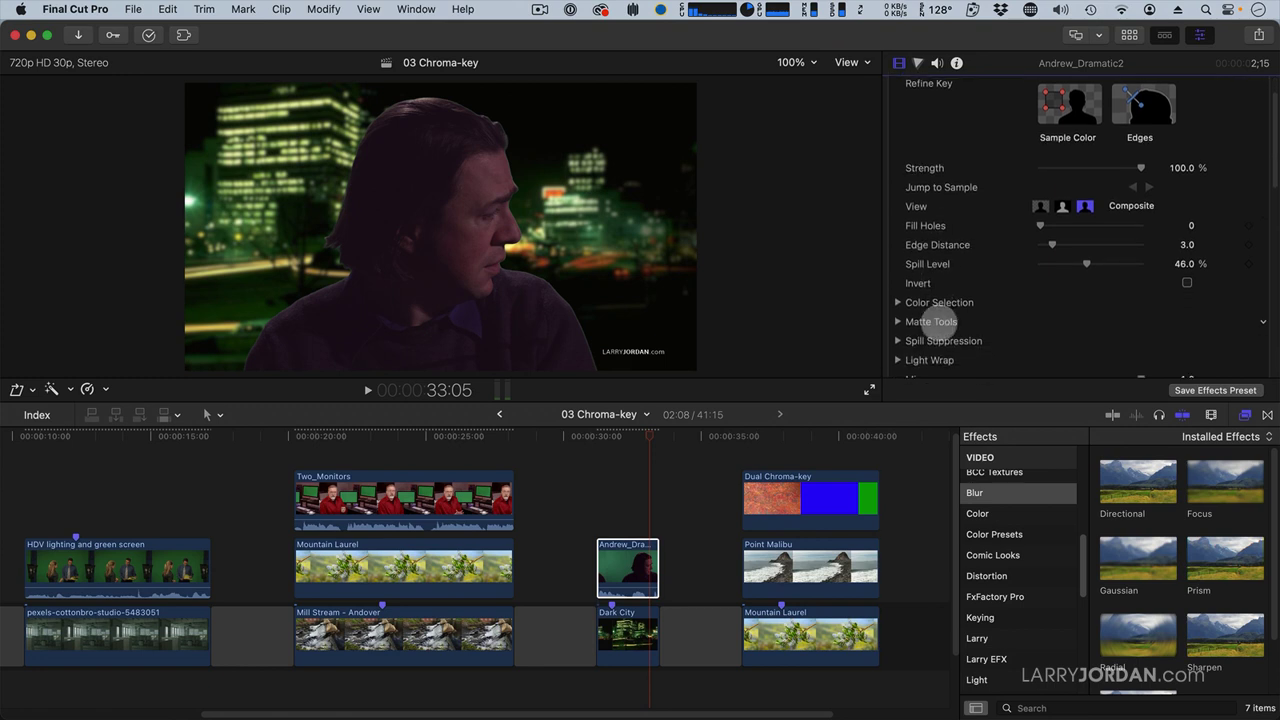
{"action": "left_click", "coordinate": [896, 321]}
{"action": "scroll", "coordinate": [1010, 345], "scroll_direction": "down", "scroll_amount": 3}
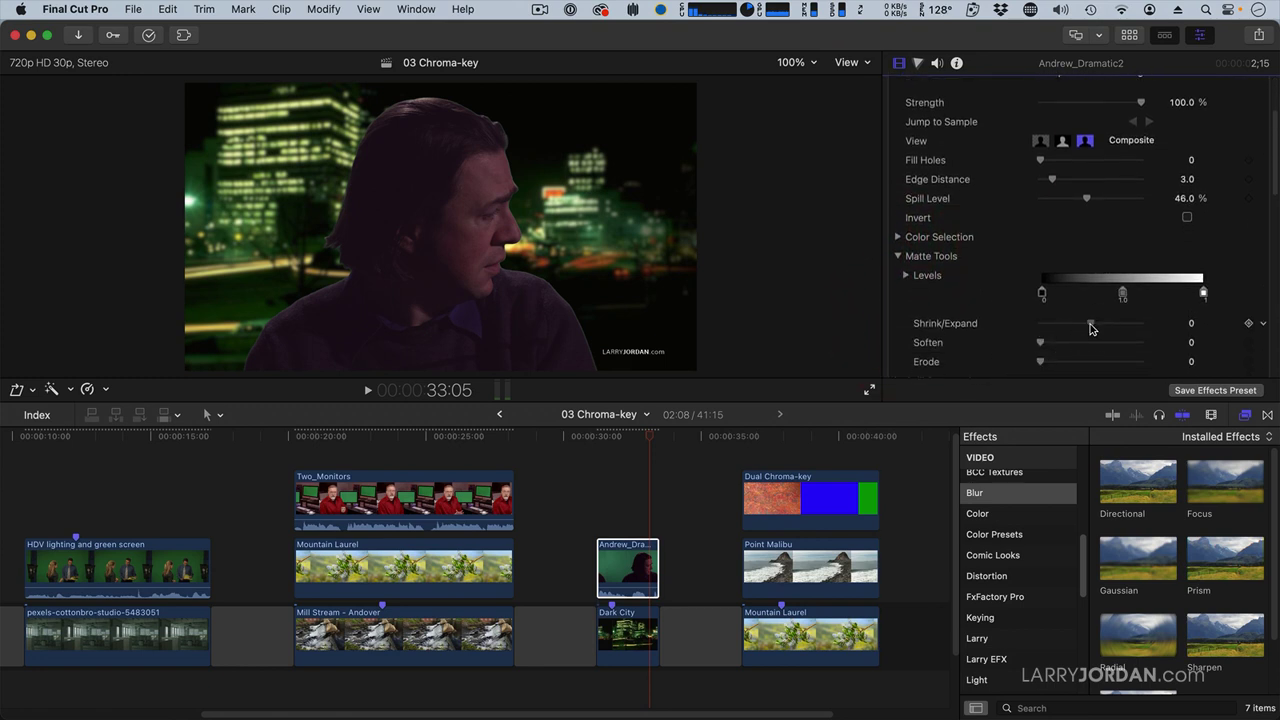
{"action": "left_click_drag", "start_coordinate": [1090, 323], "coordinate": [1088, 327]}
Play back the keyed presenter shot from 31:07 to review the edges.
{"action": "left_click", "coordinate": [598, 436]}
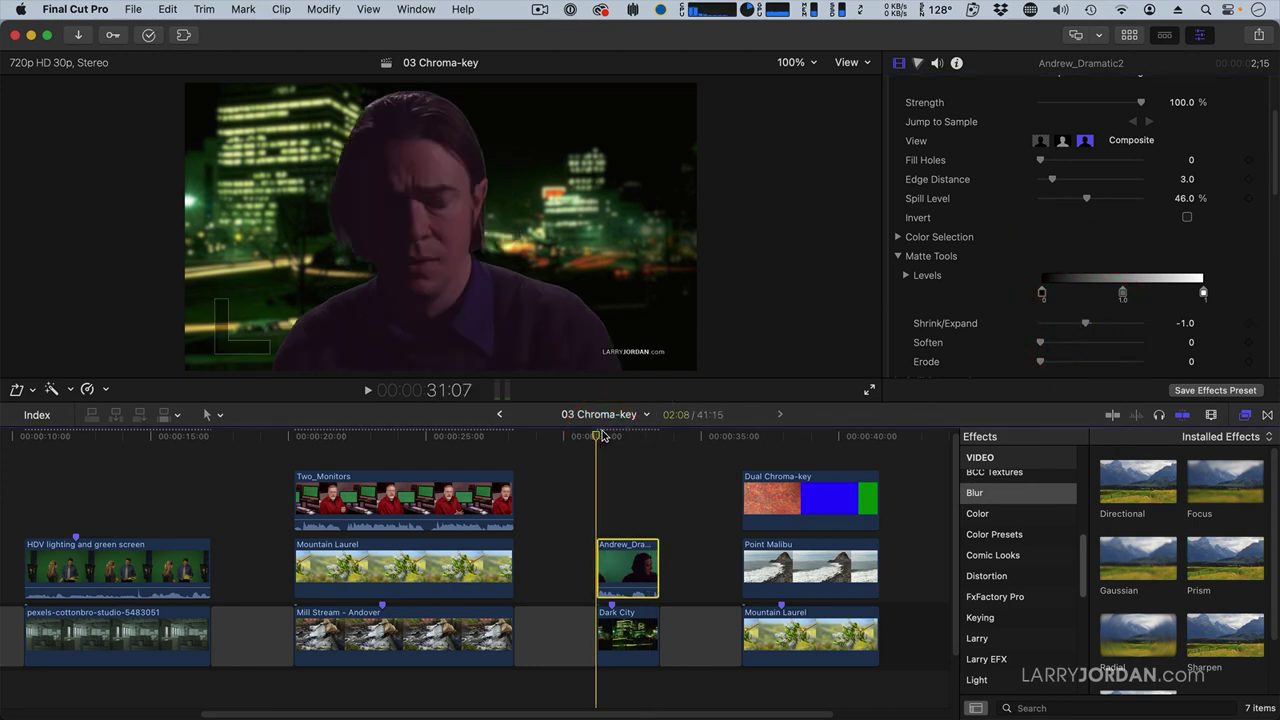
{"action": "key", "text": "space"}
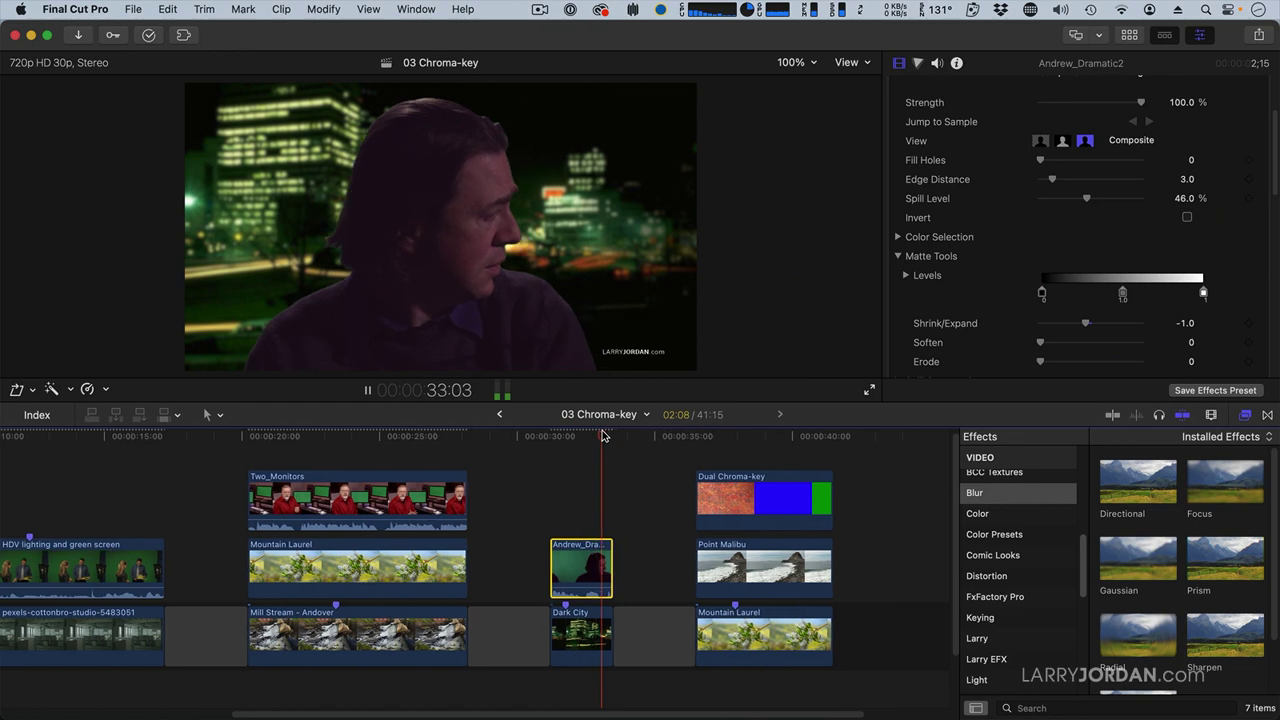
{"action": "left_click", "coordinate": [577, 437]}
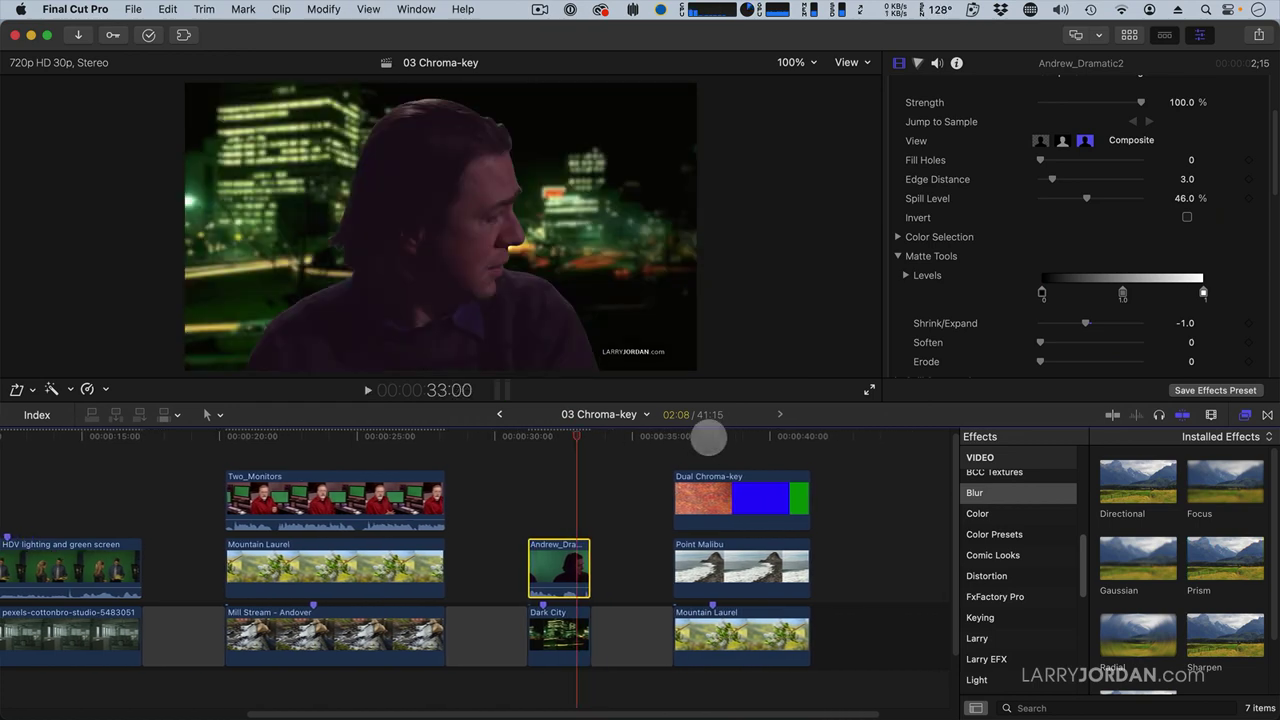
Play back the dual chroma-key section starting at 36:15.
{"action": "left_click", "coordinate": [671, 437]}
{"action": "key", "text": "space"}
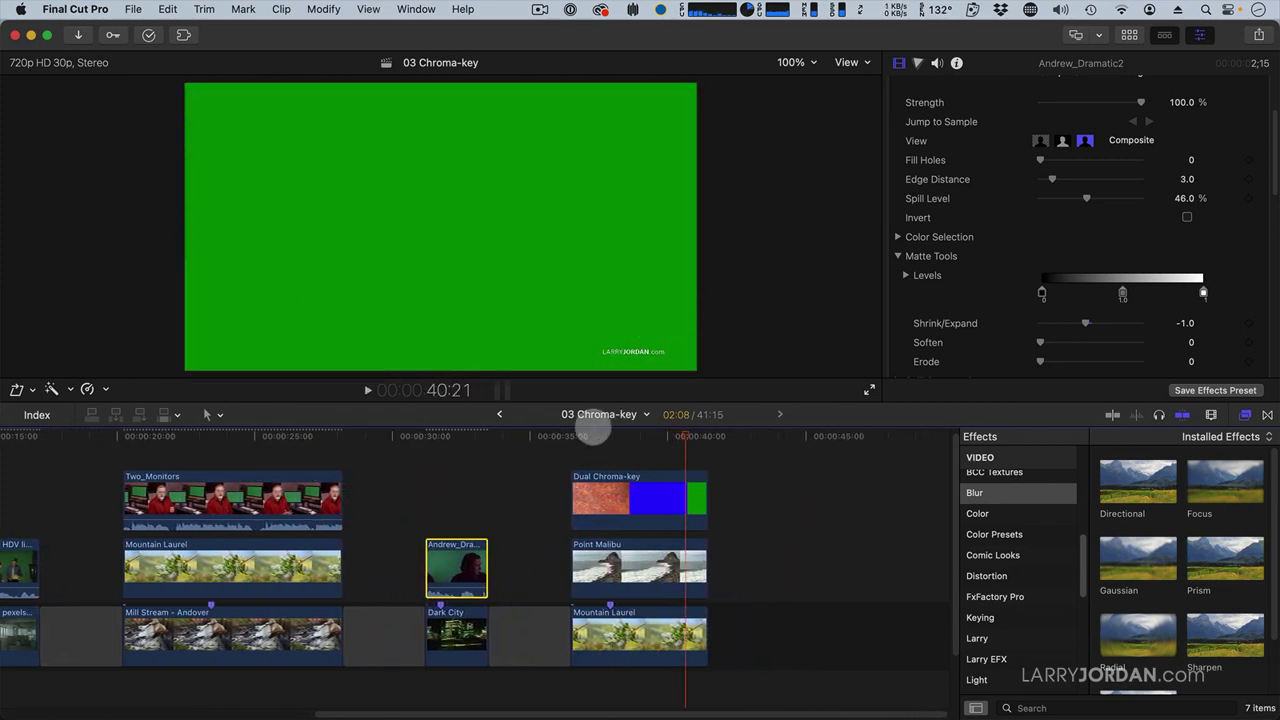
{"action": "left_click_drag", "start_coordinate": [594, 437], "coordinate": [583, 437]}
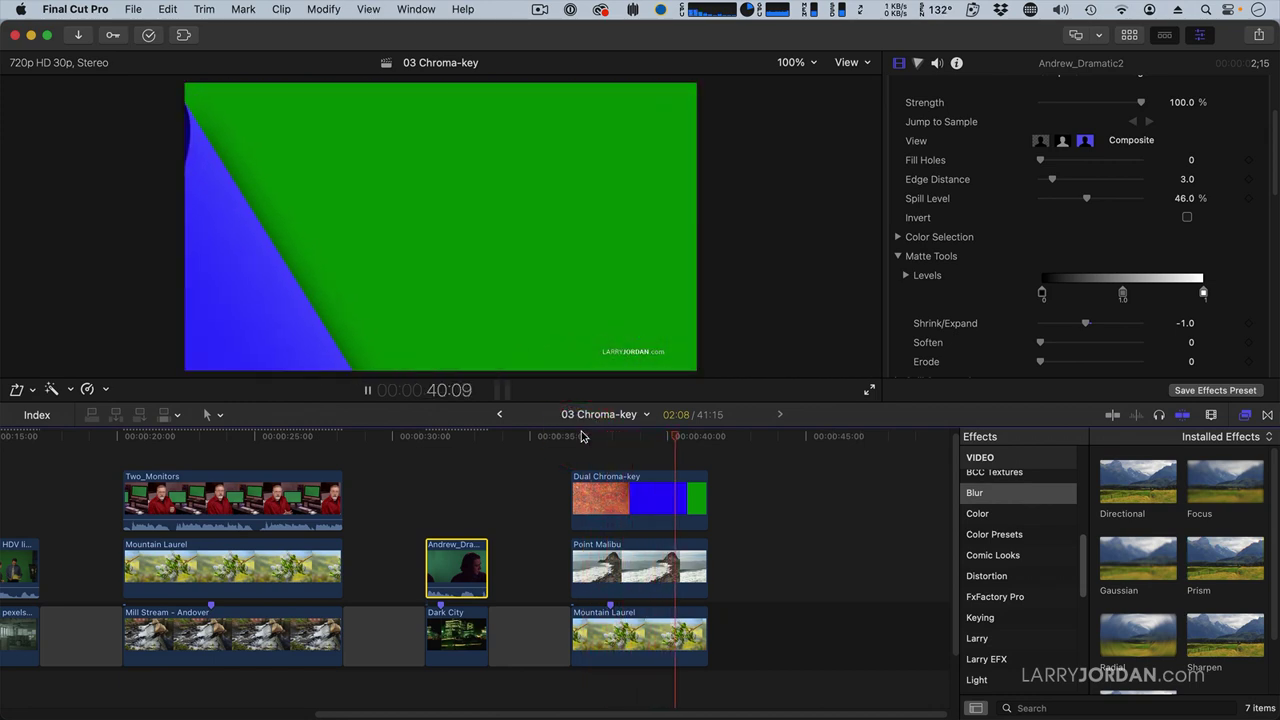
{"action": "key", "text": "space"}
Combine Dual Chroma-key and Point Malibu into a new compound clip.
{"action": "left_click", "coordinate": [600, 491]}
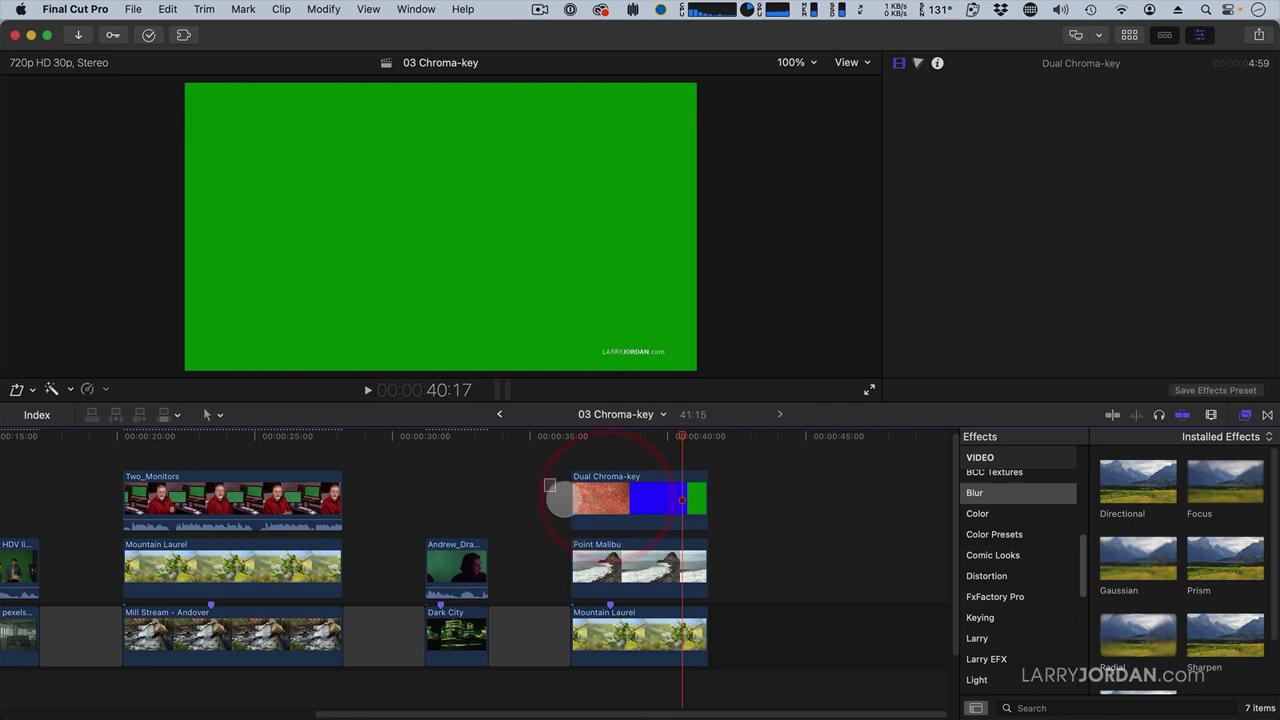
{"action": "left_click", "coordinate": [635, 567], "text": "super"}
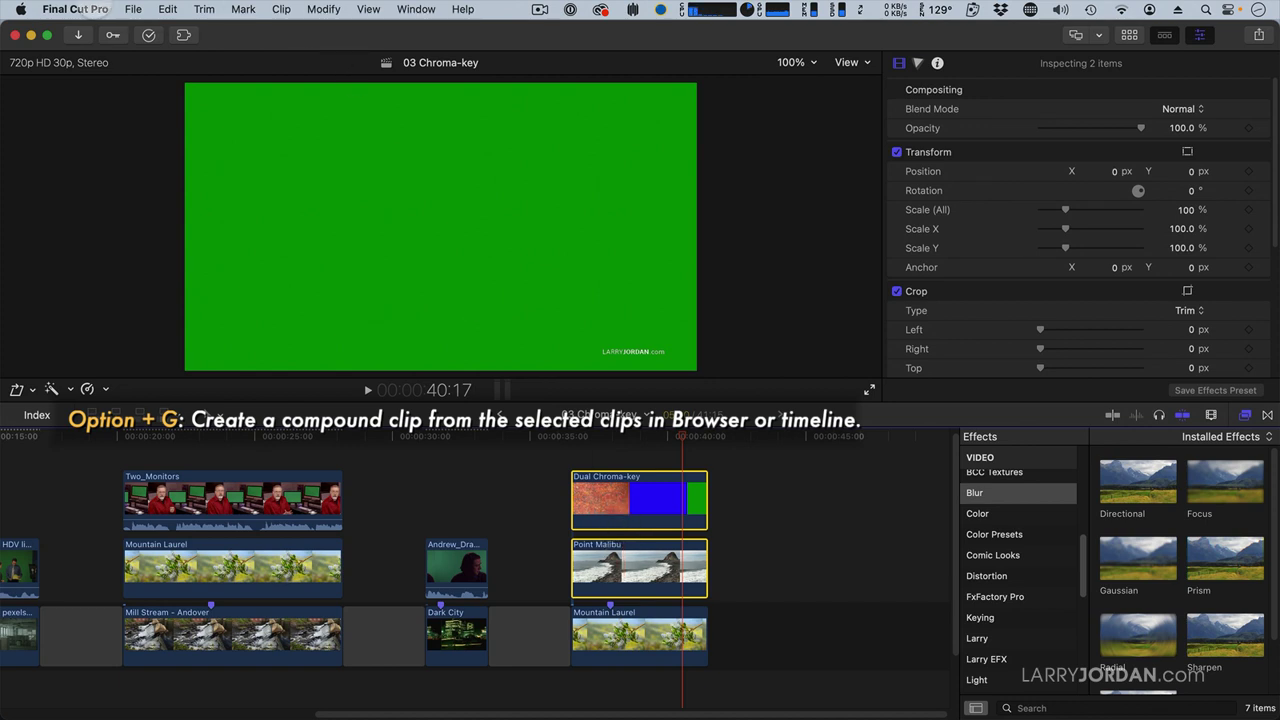
{"action": "left_click", "coordinate": [133, 9]}
{"action": "mouse_move", "coordinate": [135, 33]}
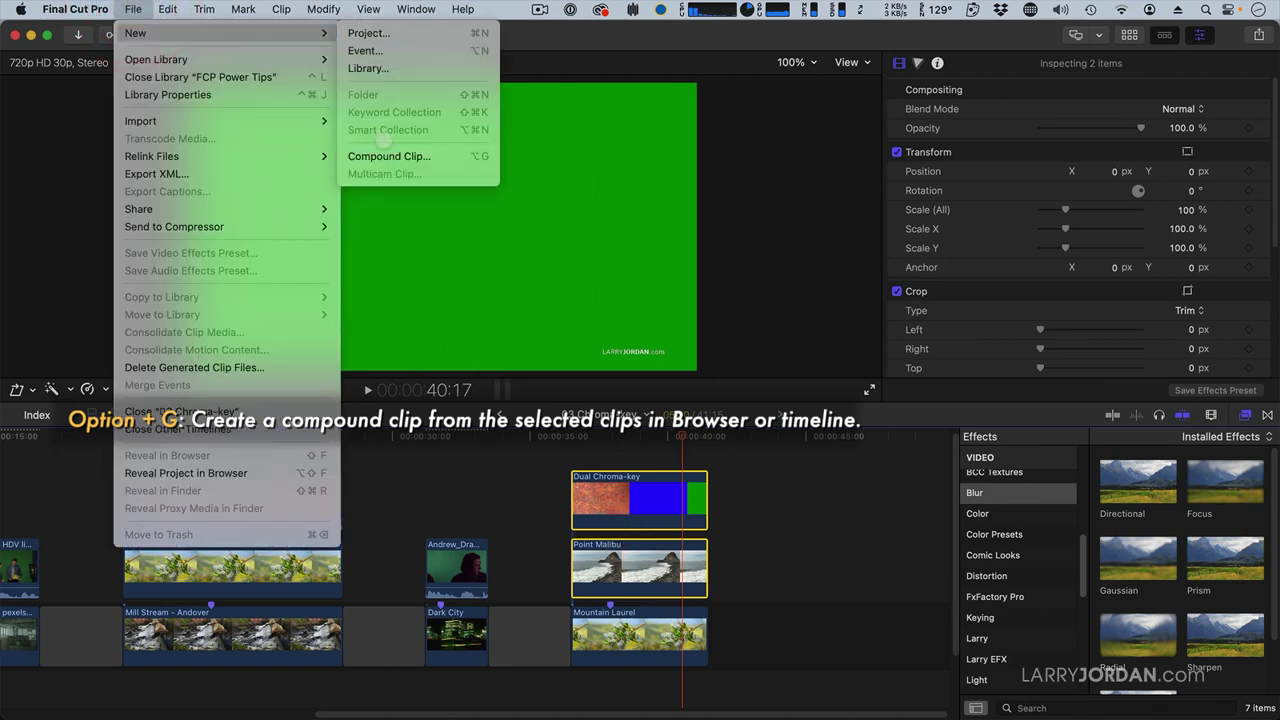
{"action": "left_click", "coordinate": [386, 149]}
{"action": "key", "text": "Return"}
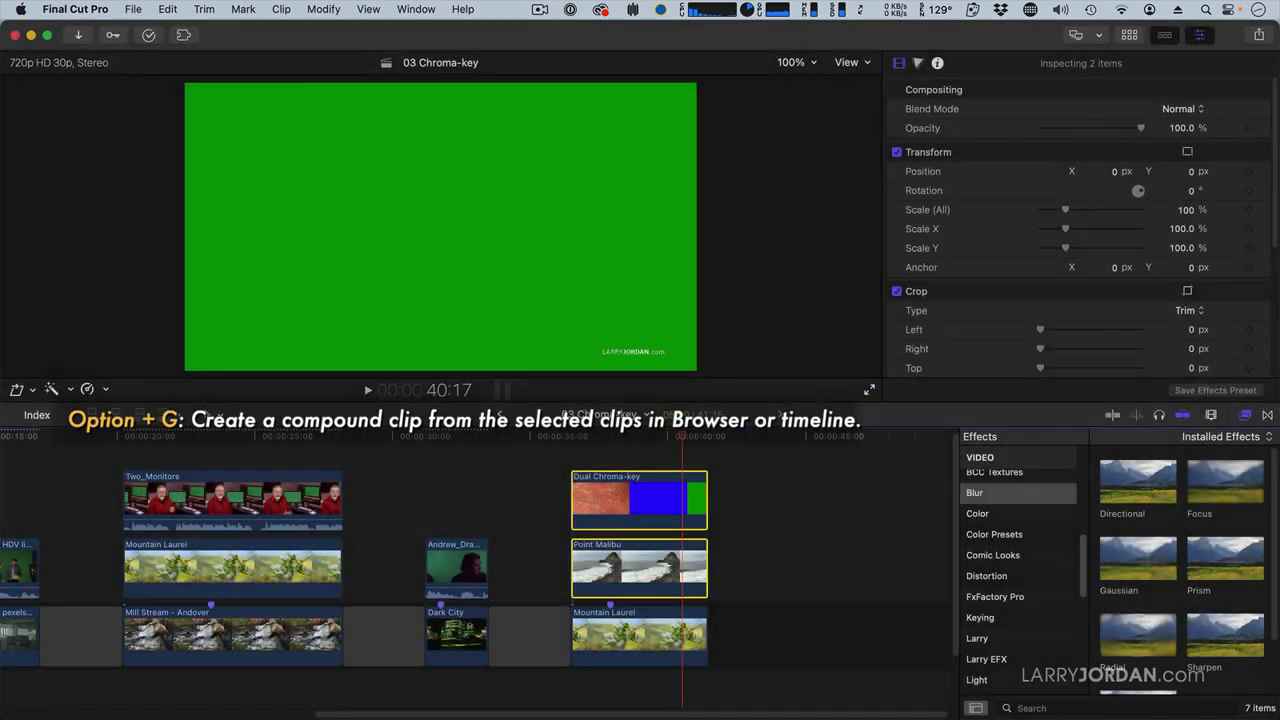
Inside the compound clip, key out Dual Chroma-key's blue with the Keyer, then return to 03 Chroma-key.
{"action": "double_click", "coordinate": [650, 578]}
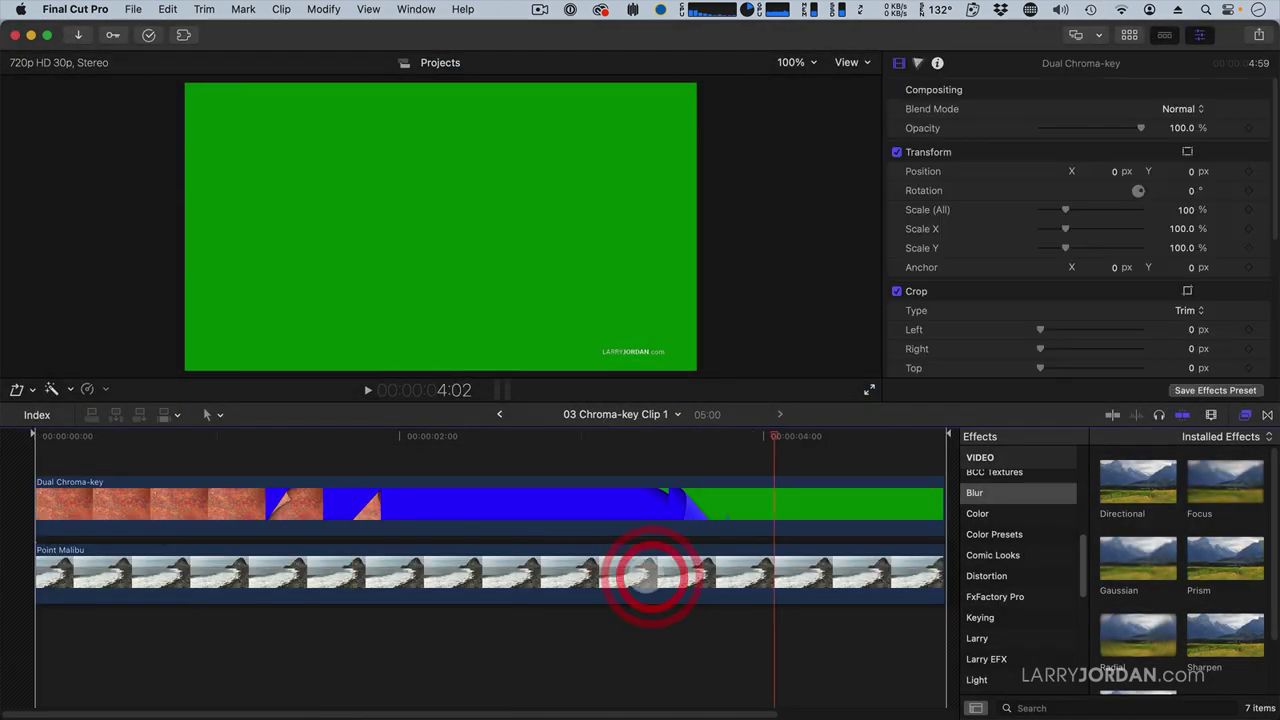
{"action": "left_click", "coordinate": [389, 436]}
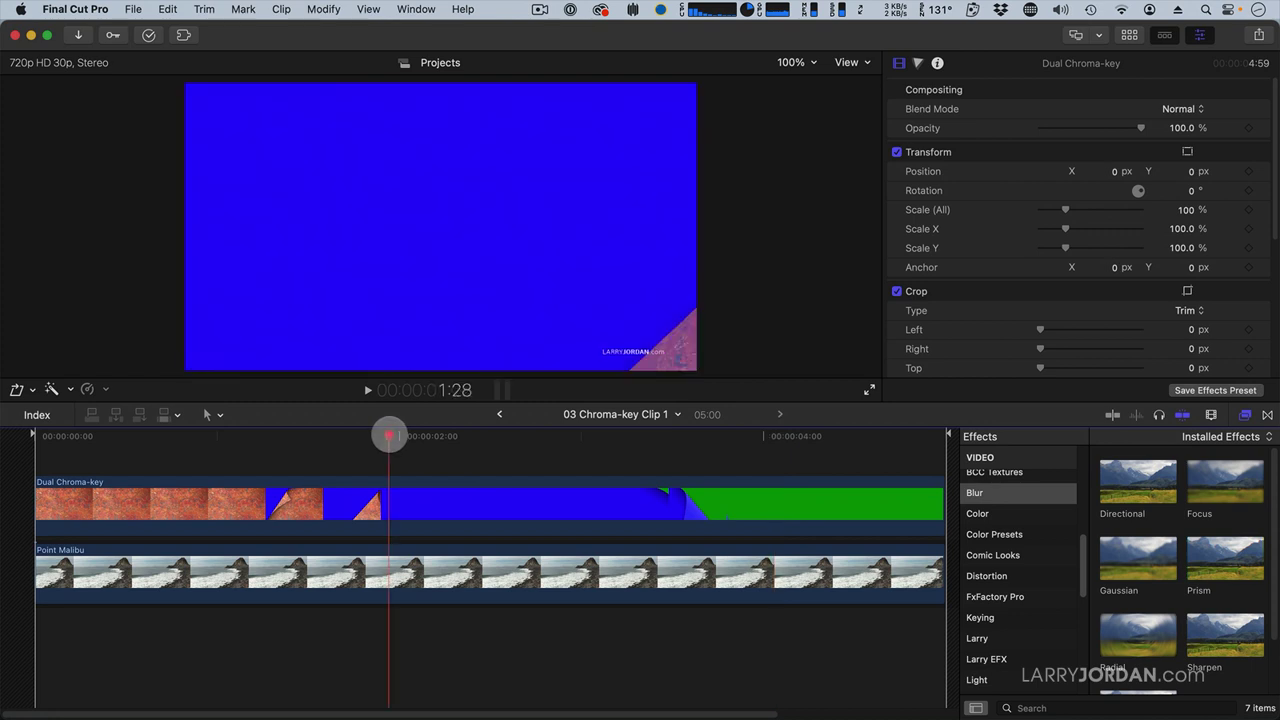
{"action": "left_click", "coordinate": [390, 503]}
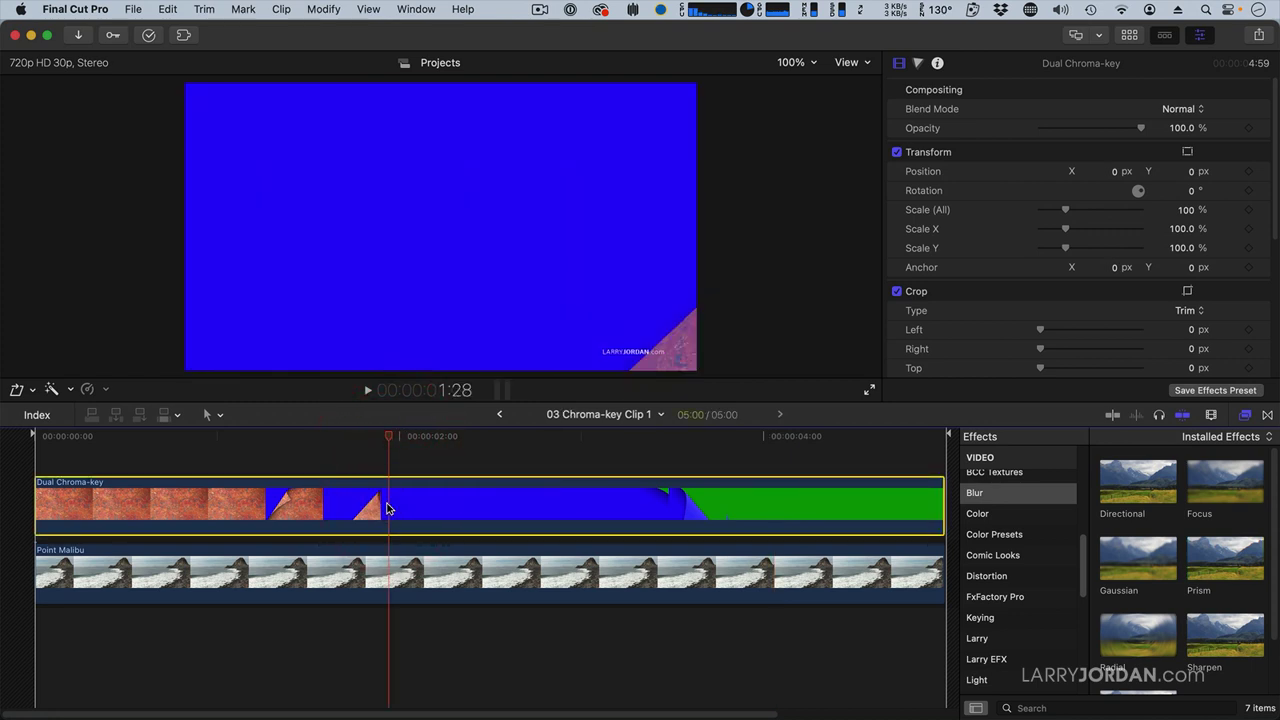
{"action": "scroll", "coordinate": [1013, 487], "scroll_direction": "down", "scroll_amount": 5}
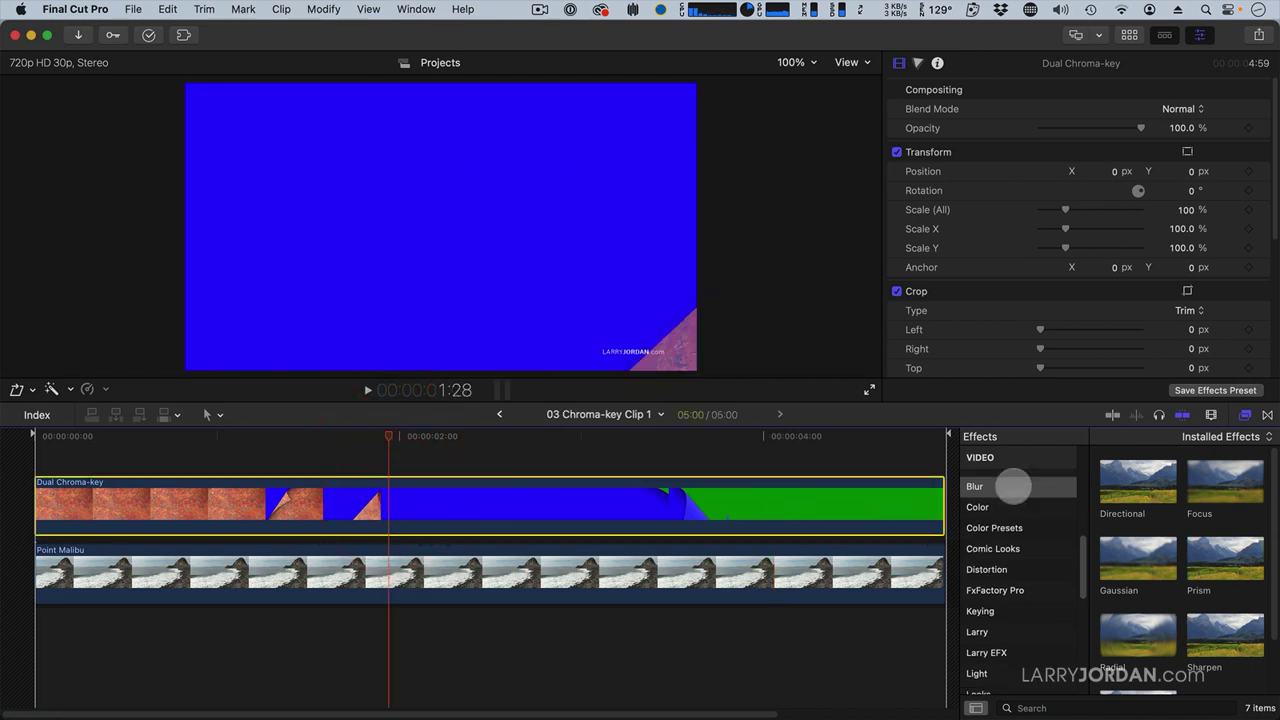
{"action": "scroll", "coordinate": [1013, 489], "scroll_direction": "down", "scroll_amount": 4}
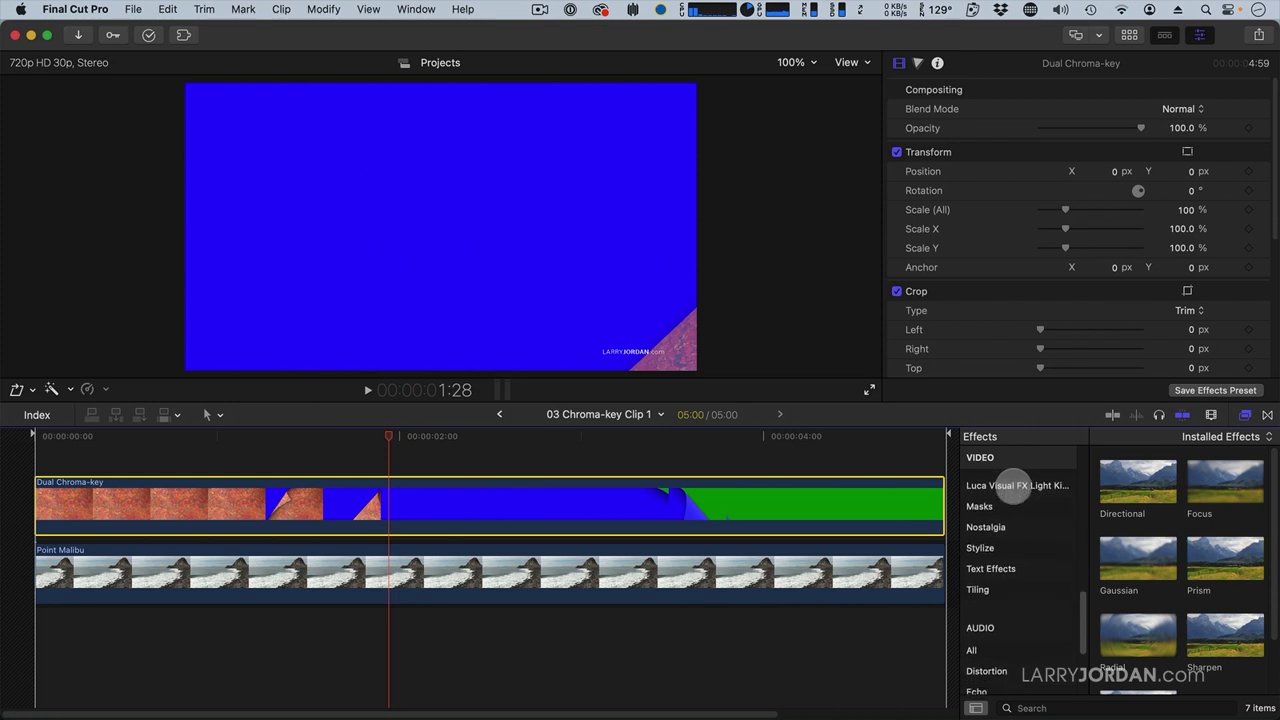
{"action": "scroll", "coordinate": [1013, 485], "scroll_direction": "up", "scroll_amount": 4}
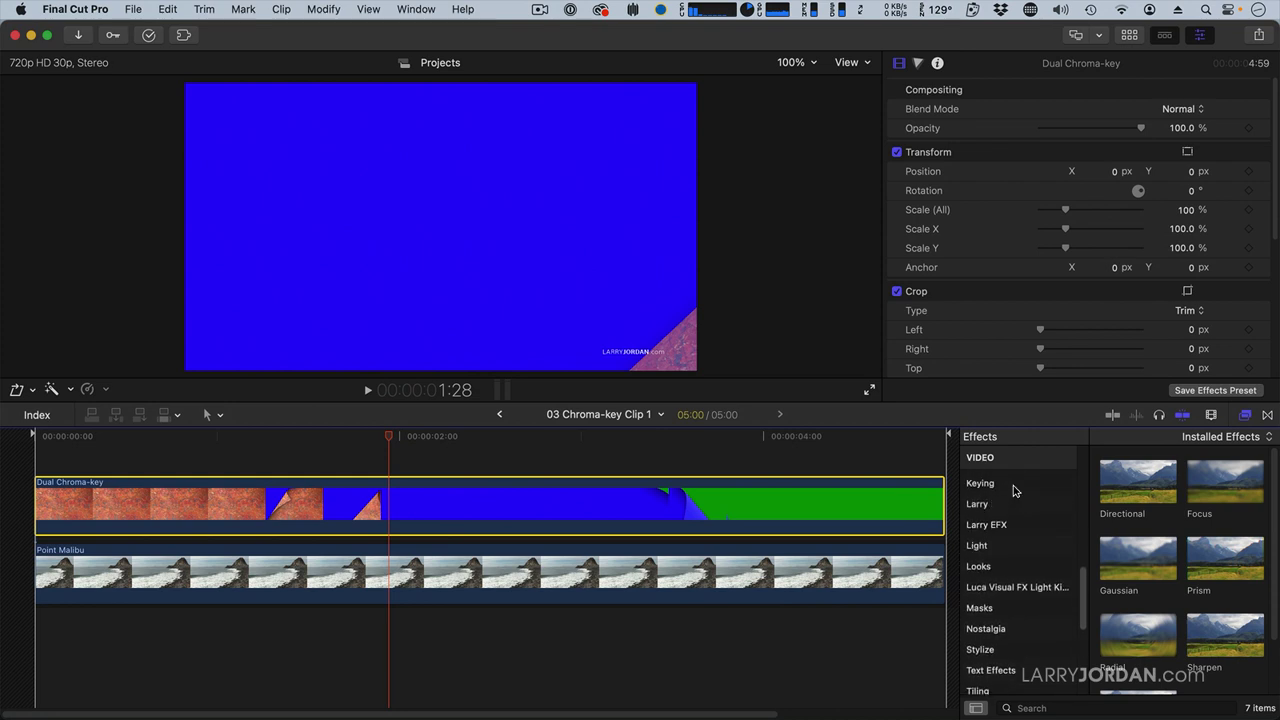
{"action": "left_click", "coordinate": [985, 484]}
{"action": "left_click_drag", "start_coordinate": [1168, 490], "coordinate": [489, 531]}
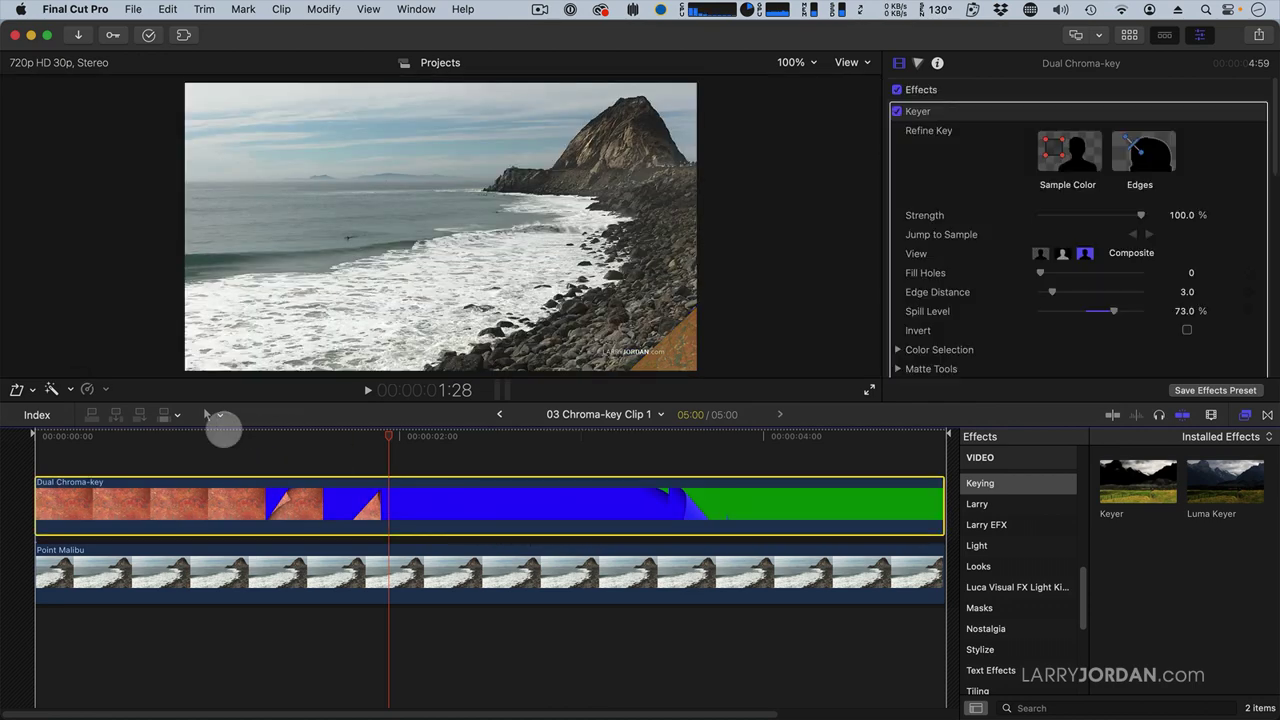
{"action": "left_click_drag", "start_coordinate": [221, 426], "coordinate": [330, 430]}
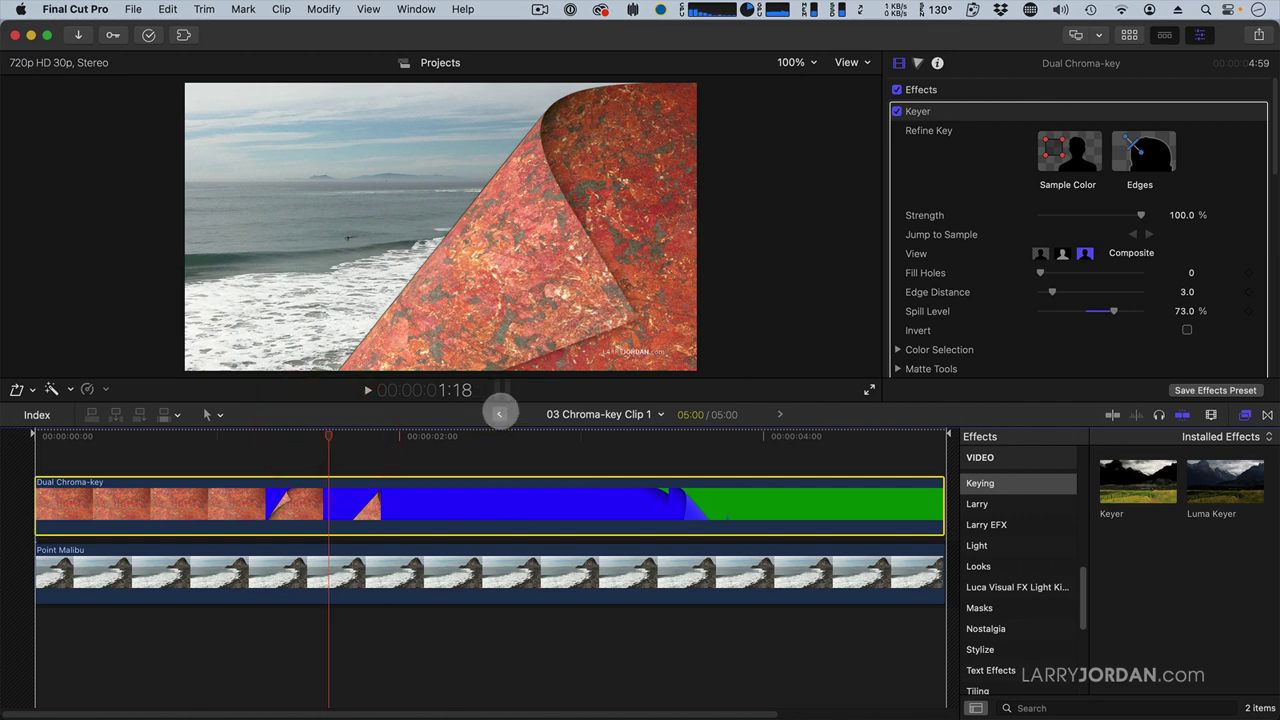
{"action": "left_click", "coordinate": [497, 415]}
Apply the Keyer to 03 Chroma-key Clip 1 and review the dual-keyed composite from 36:15.
{"action": "left_click_drag", "start_coordinate": [674, 428], "coordinate": [692, 434]}
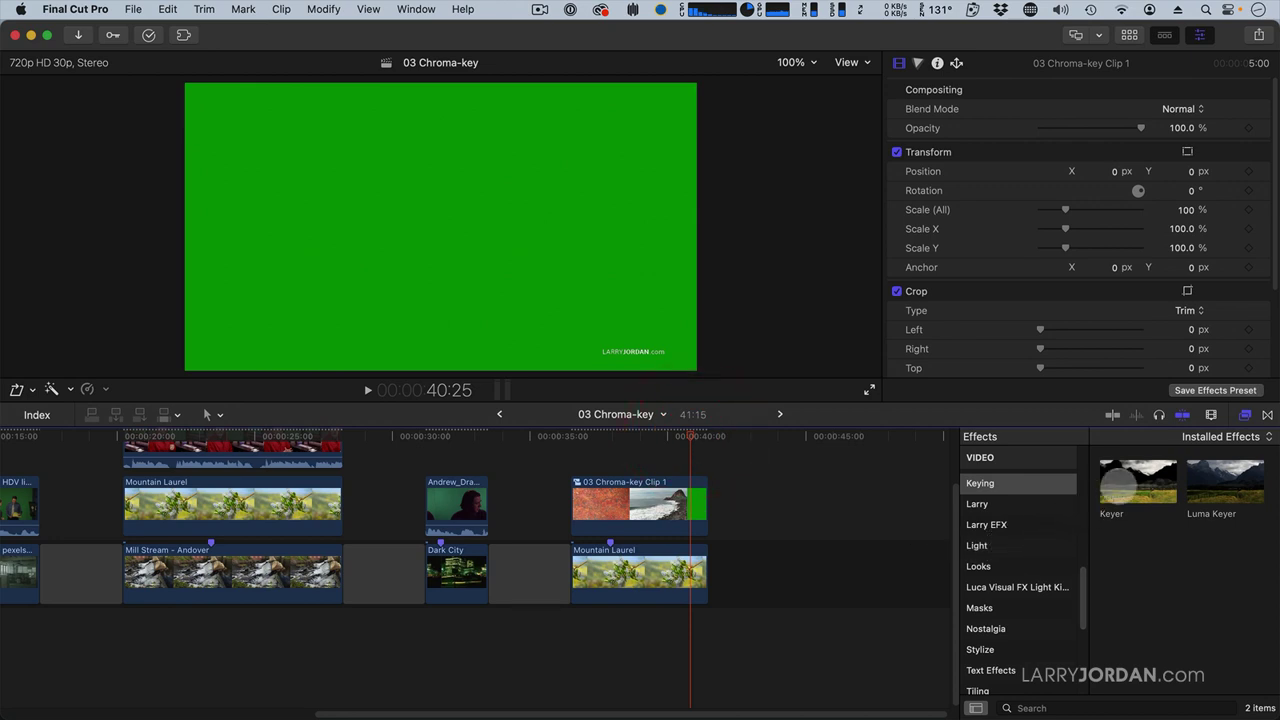
{"action": "left_click_drag", "start_coordinate": [1122, 485], "coordinate": [656, 513]}
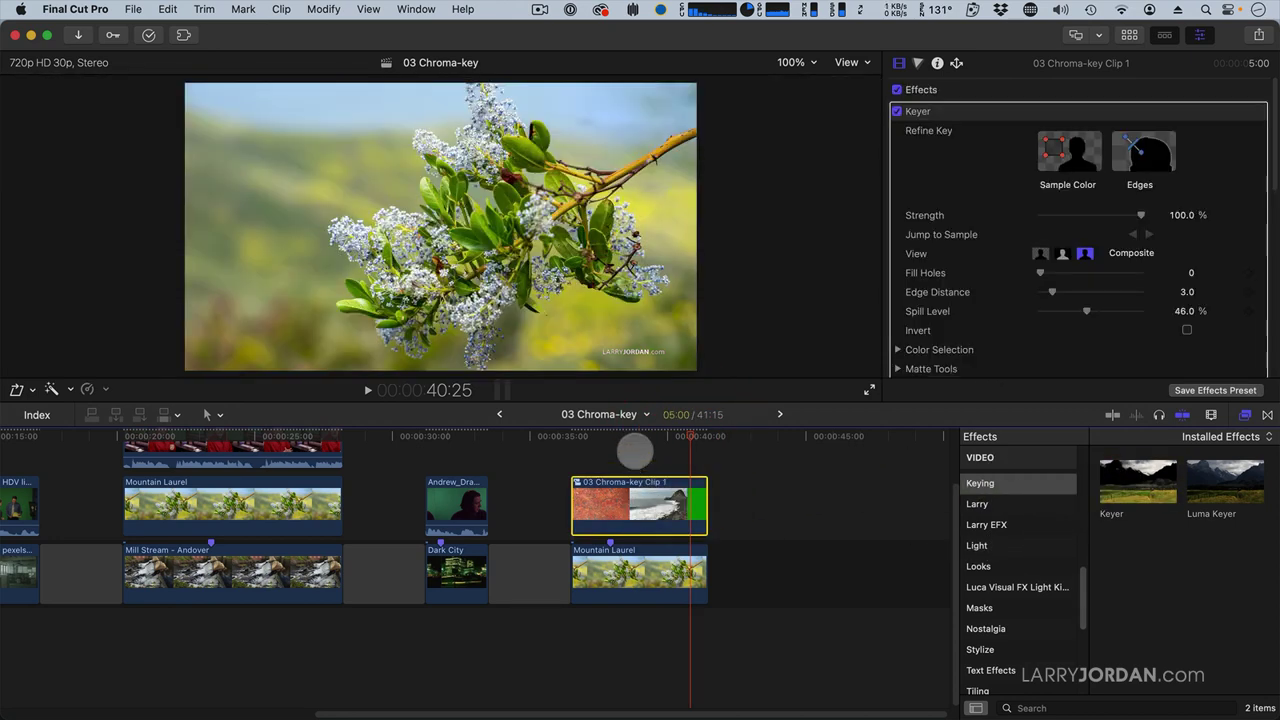
{"action": "left_click", "coordinate": [569, 435]}
{"action": "key", "text": "space"}
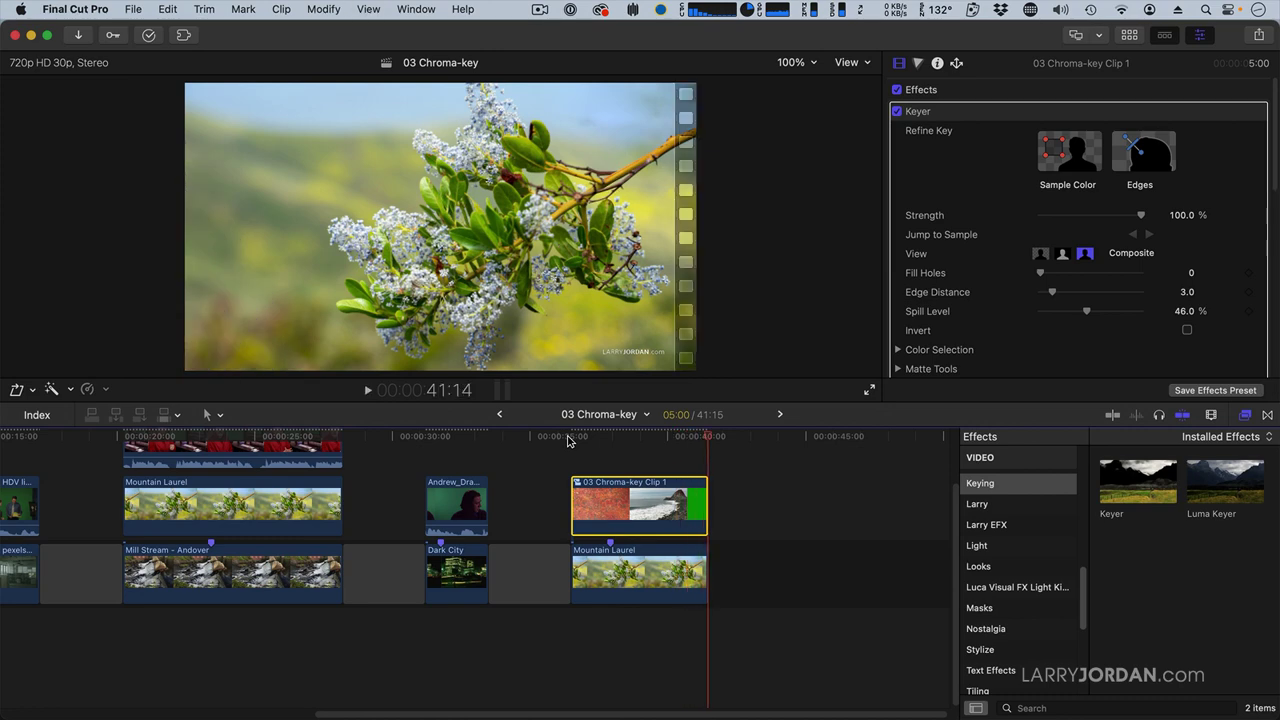
{"action": "left_click", "coordinate": [567, 437]}
{"action": "key", "text": "space"}
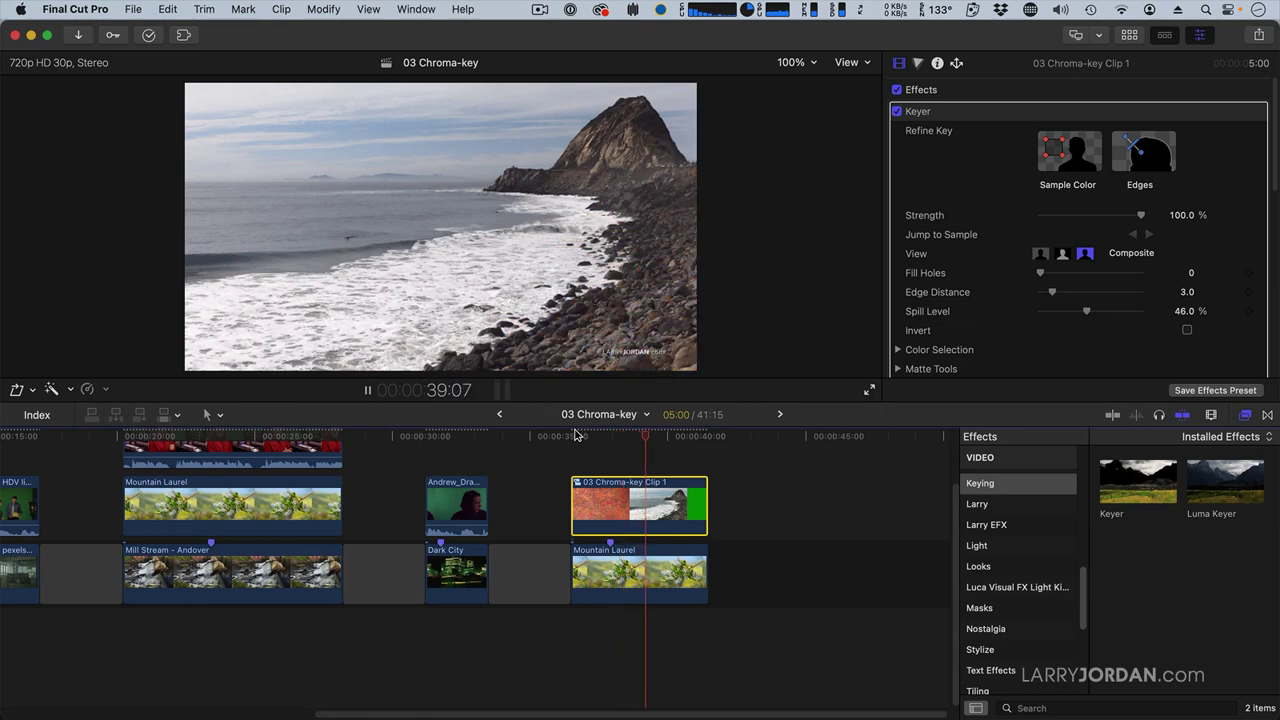
{"action": "key", "text": "space"}
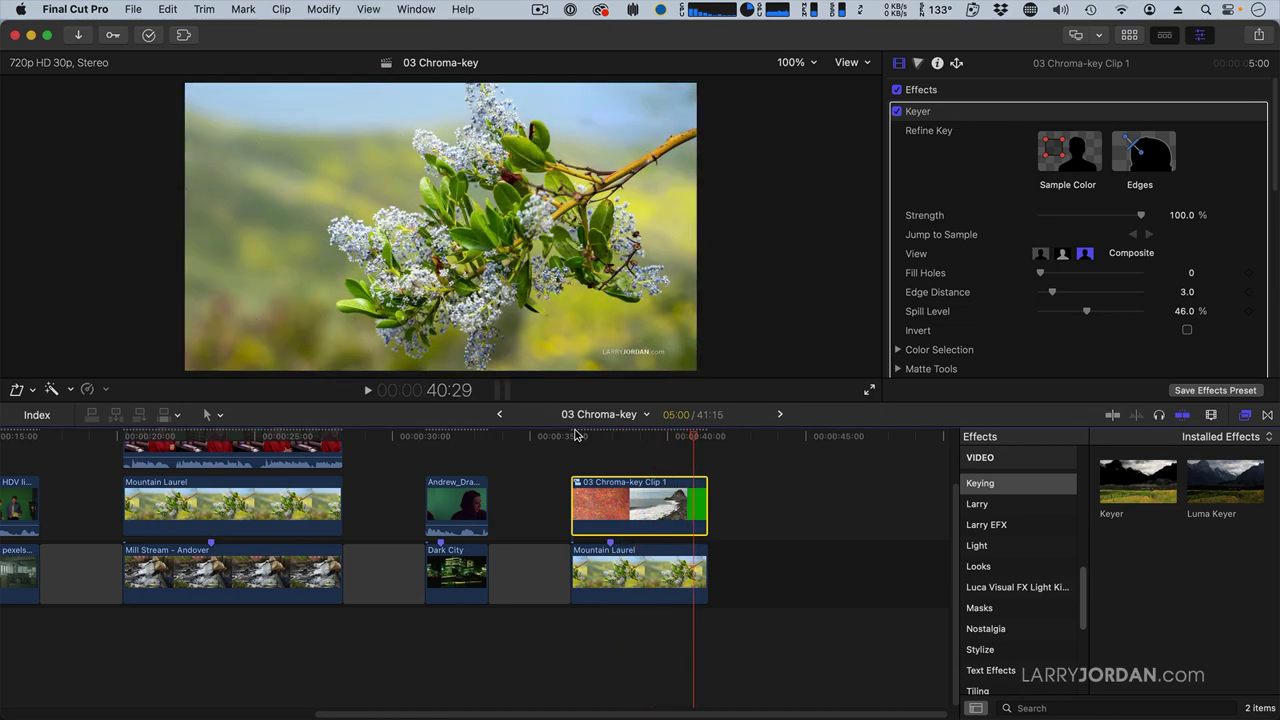